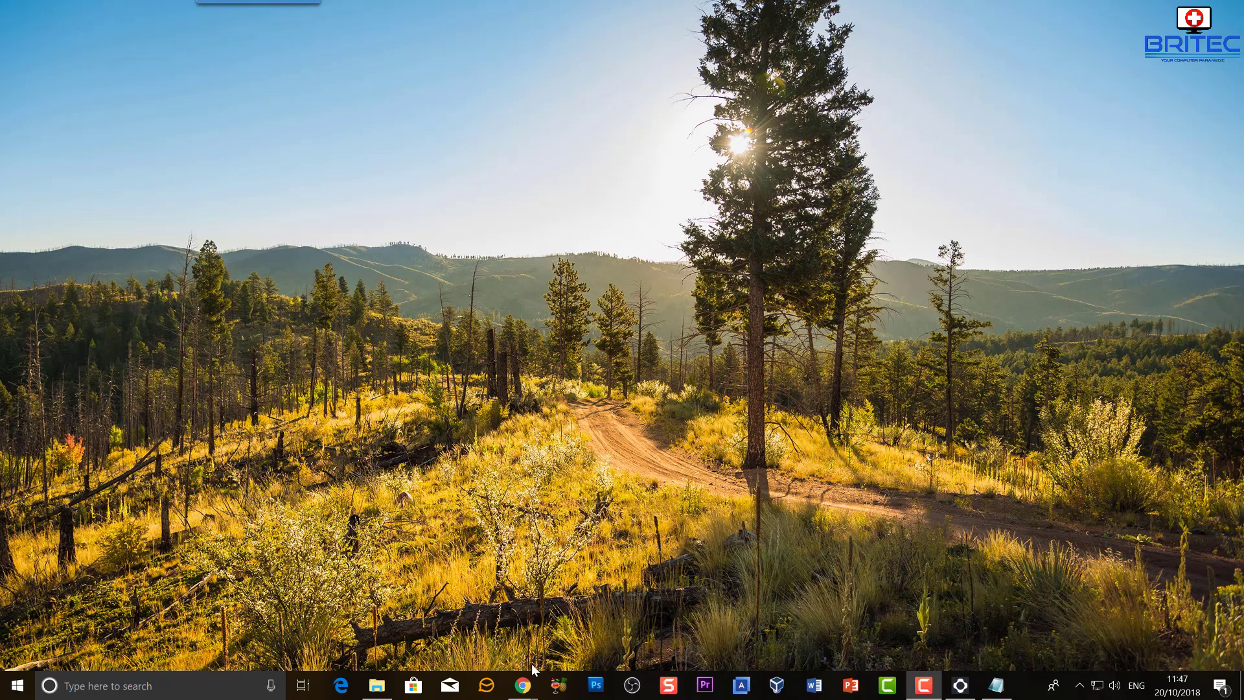
Open File Explorer at the Win7 Updates folder and look over the KB3020369, KB3125574 and KB3185330 folders.
click(376, 688)
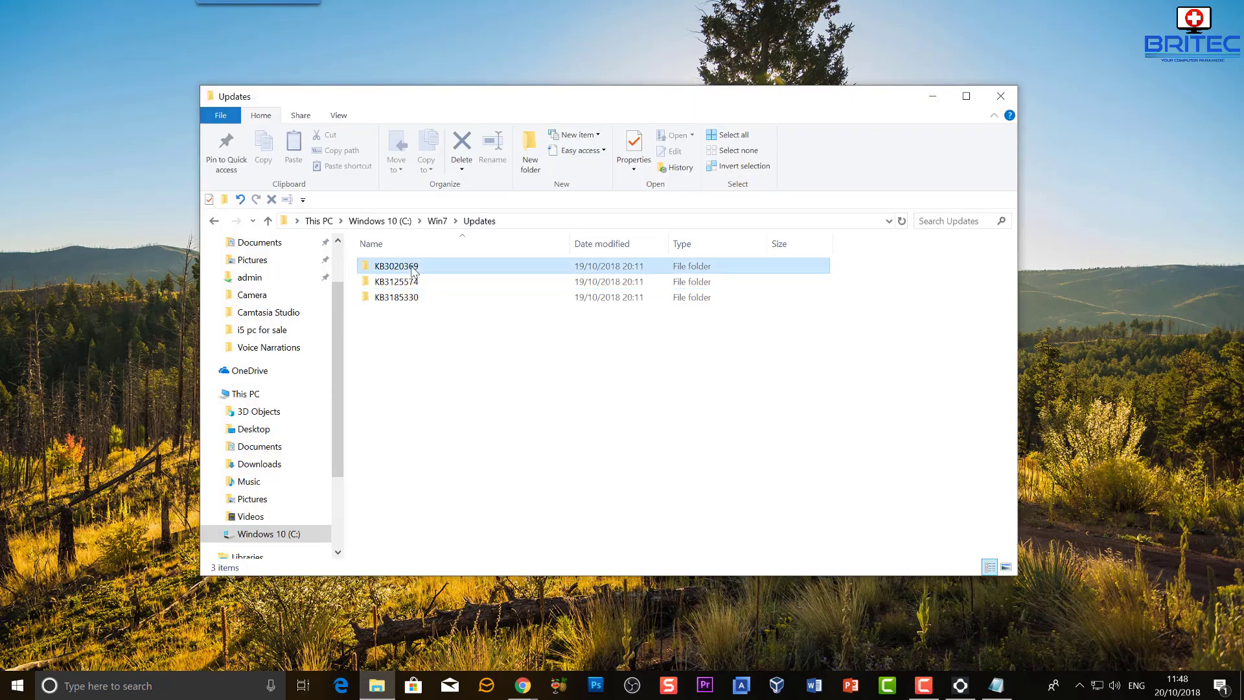
click(409, 281)
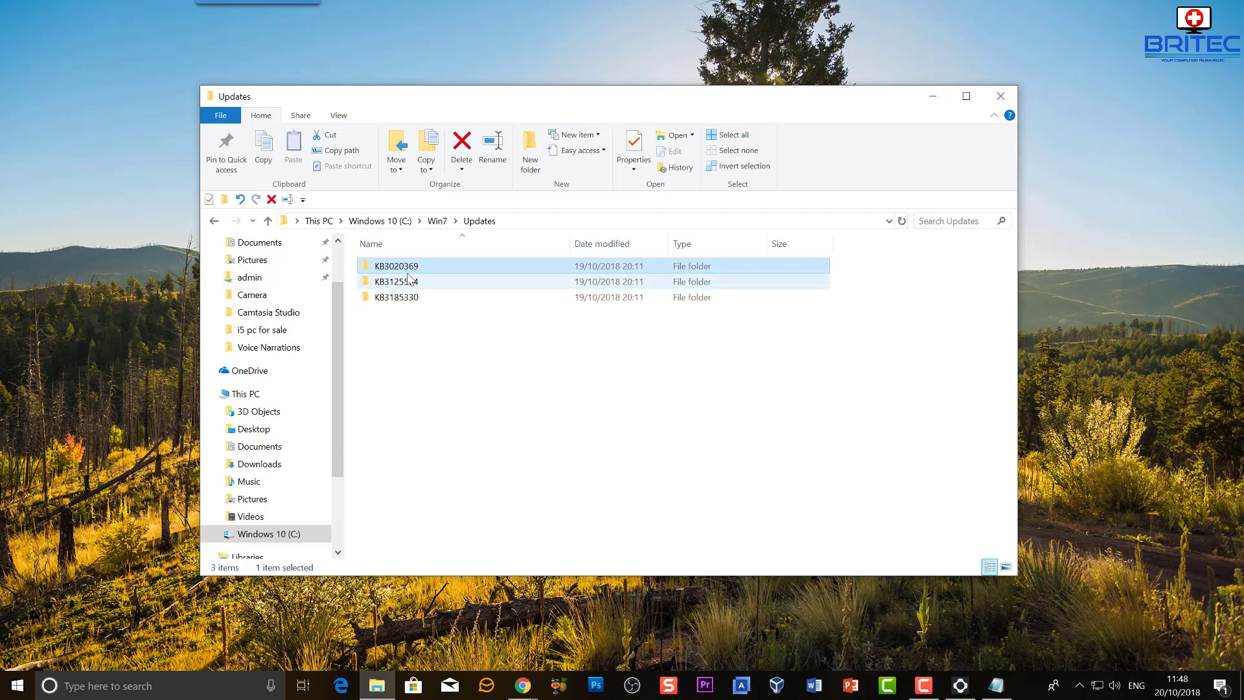
click(379, 270)
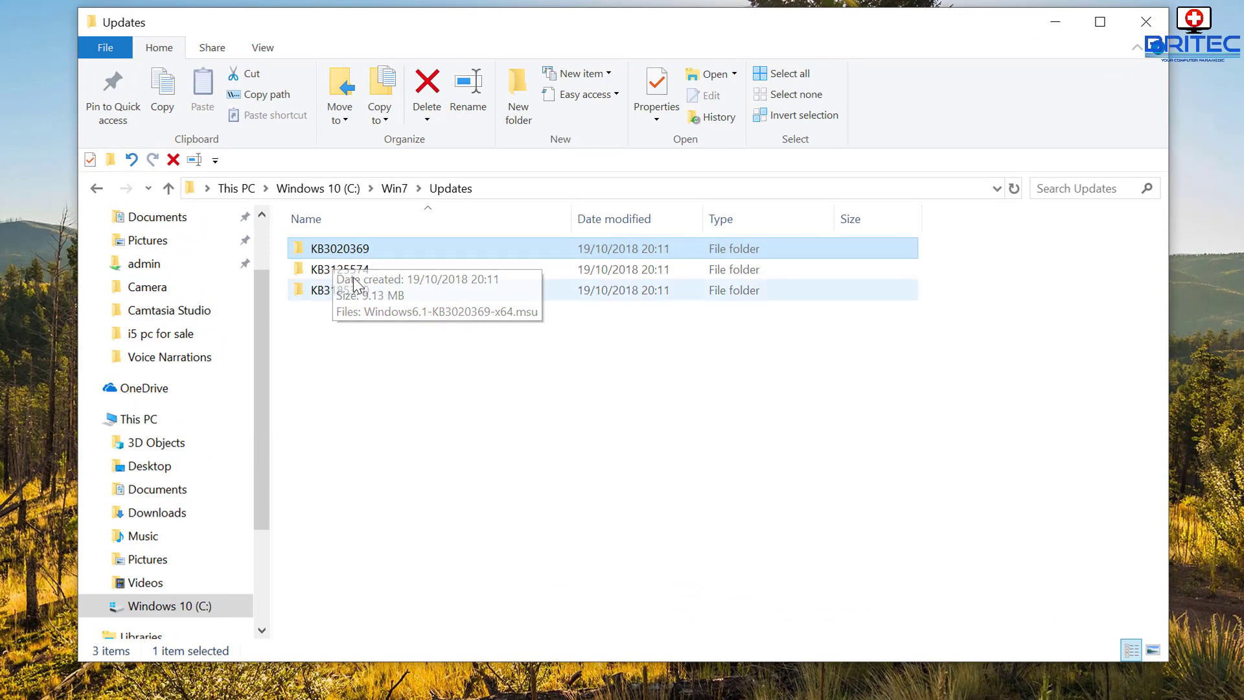
click(355, 269)
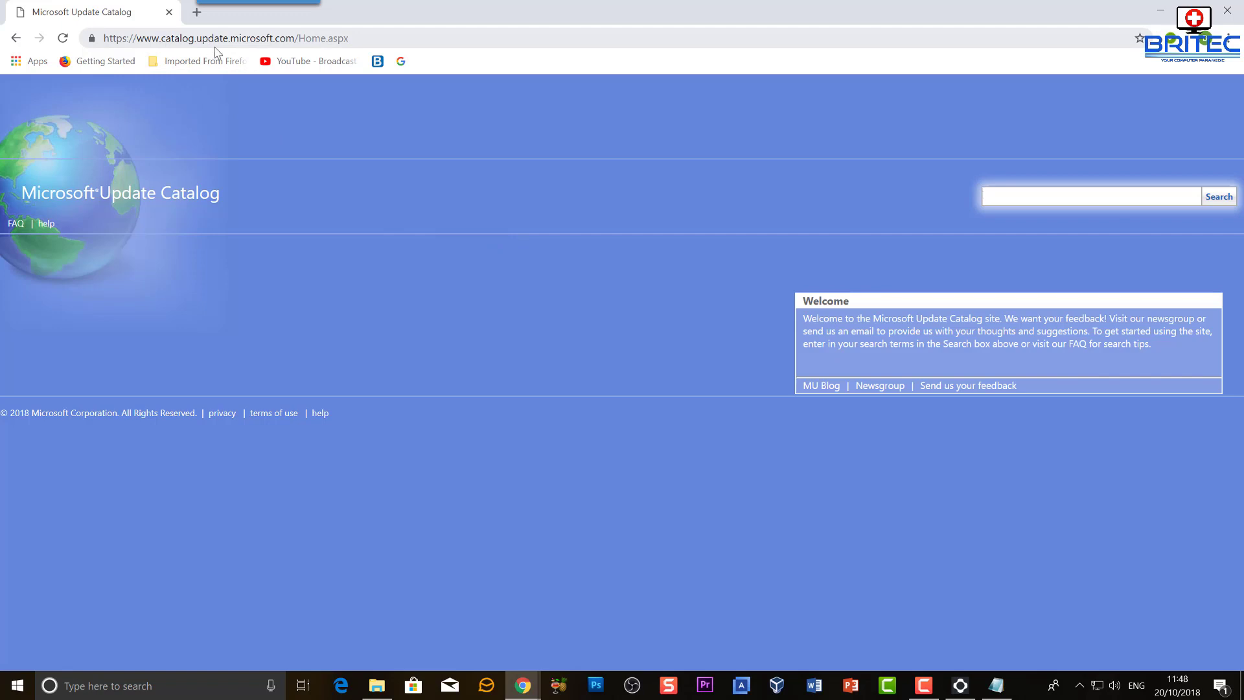
Search the Microsoft Update Catalog in Chrome for KB3185330.
right_click(1008, 197)
click(1036, 311)
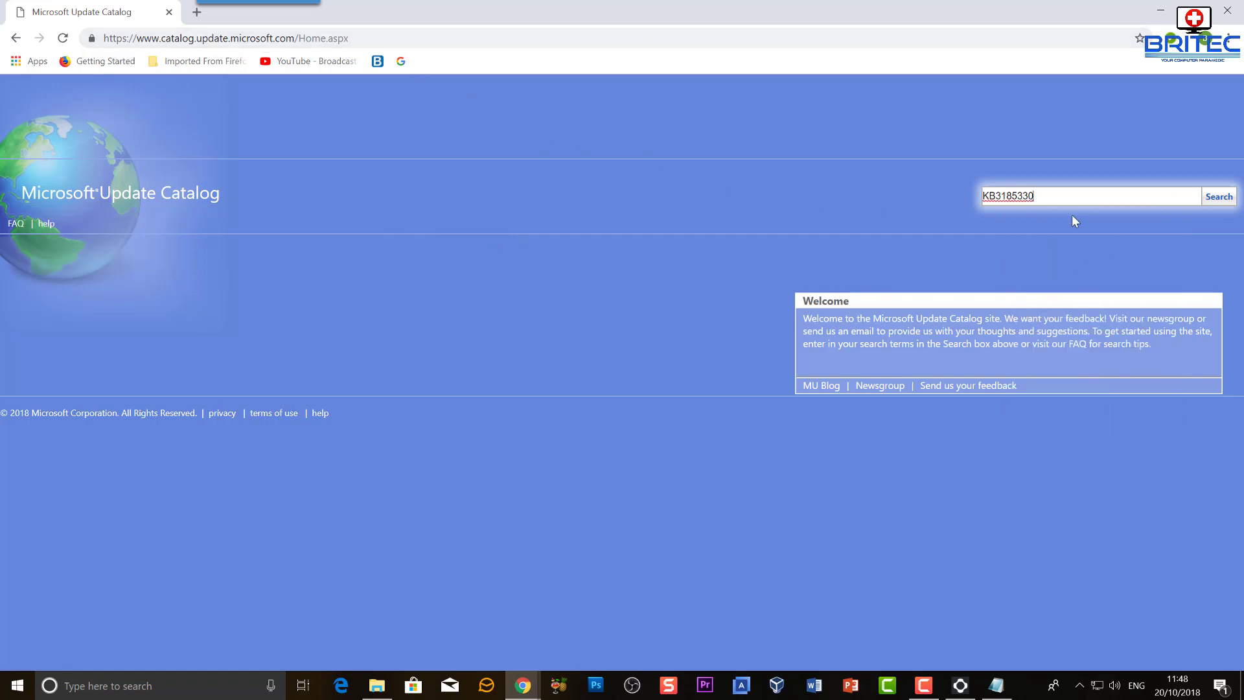
click(1221, 200)
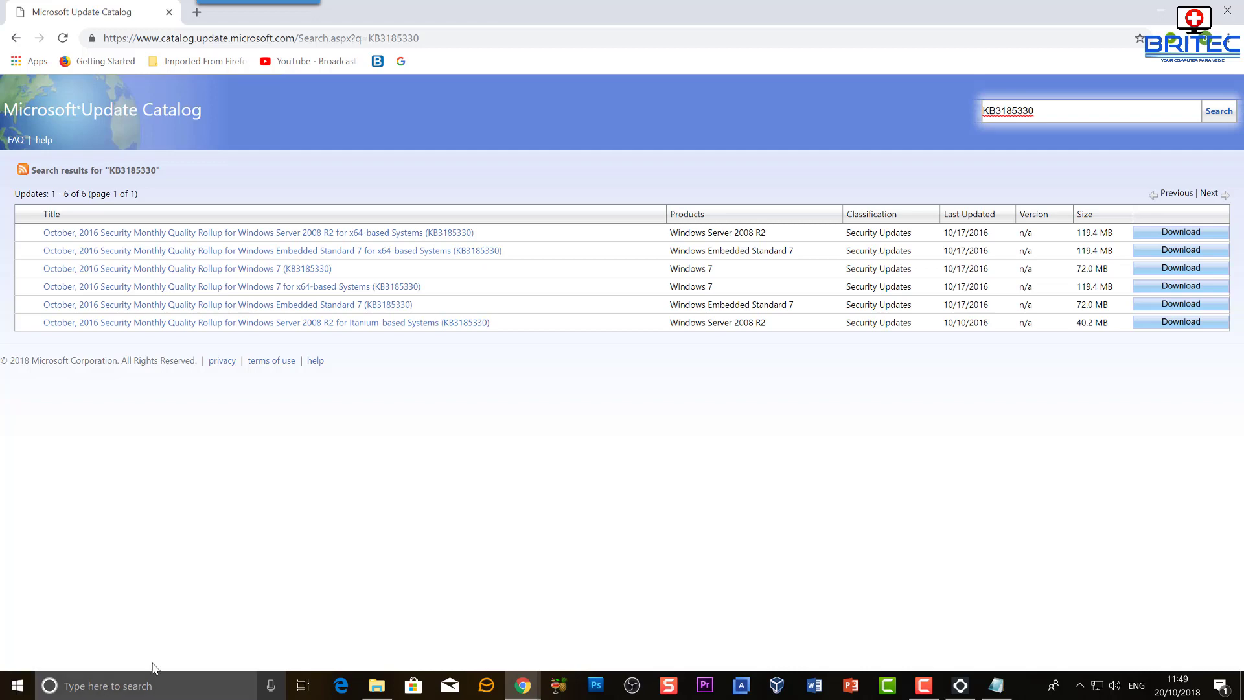
Run winver to check the installed Windows version, and close the About Windows dialog.
click(162, 686)
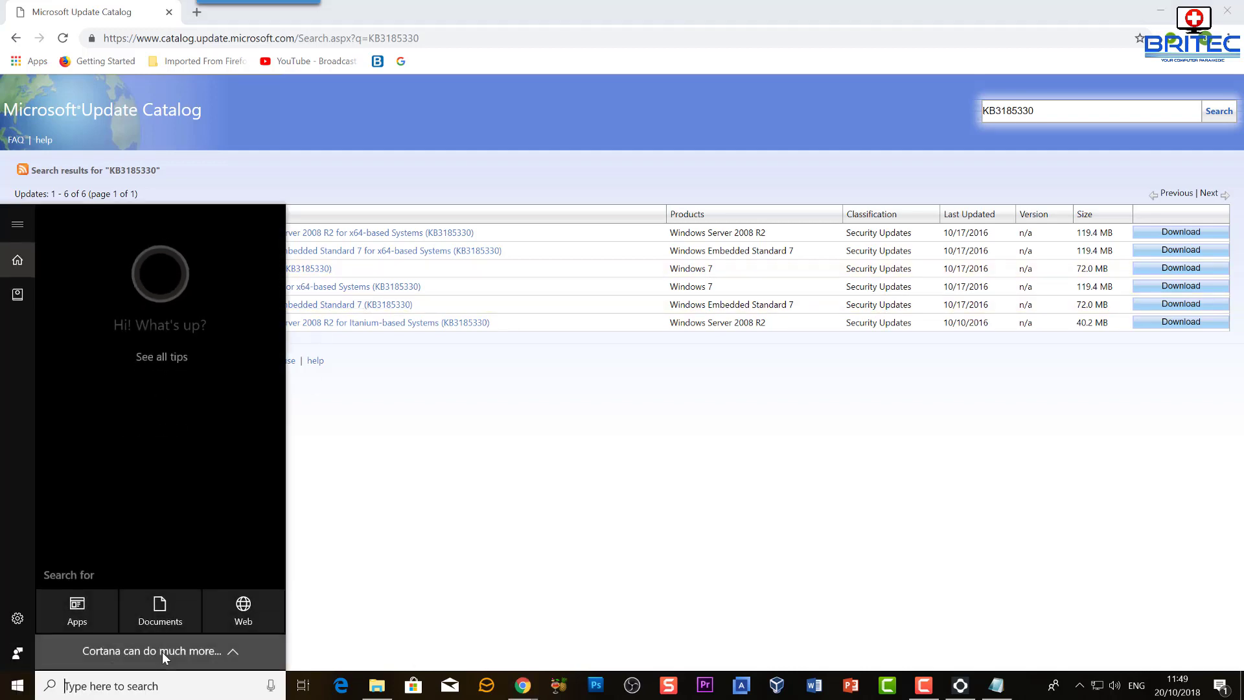
text(winver)
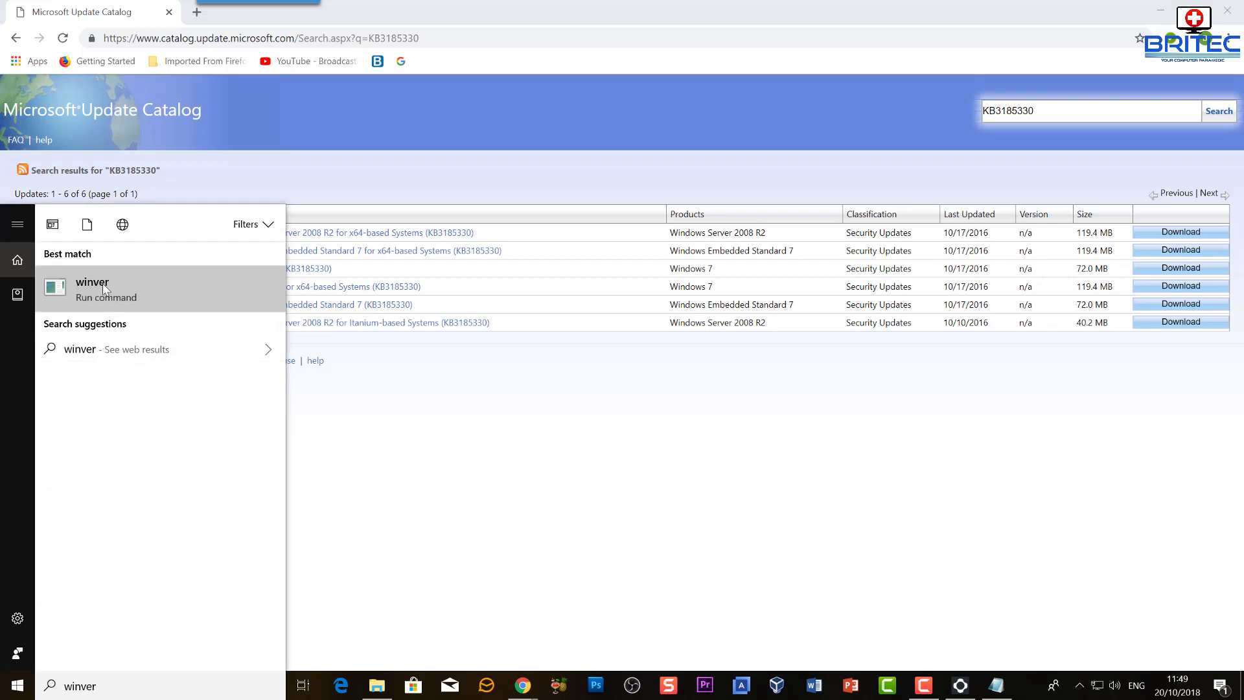
click(104, 289)
drag(185, 35, 564, 186)
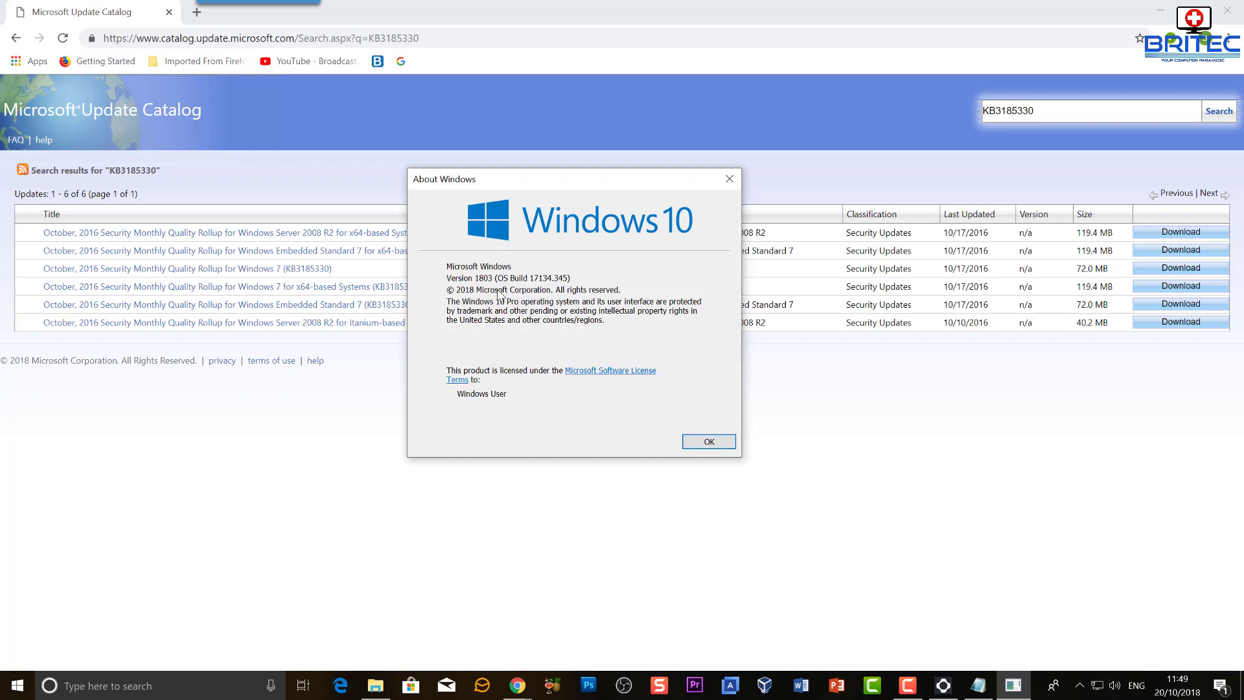
click(729, 179)
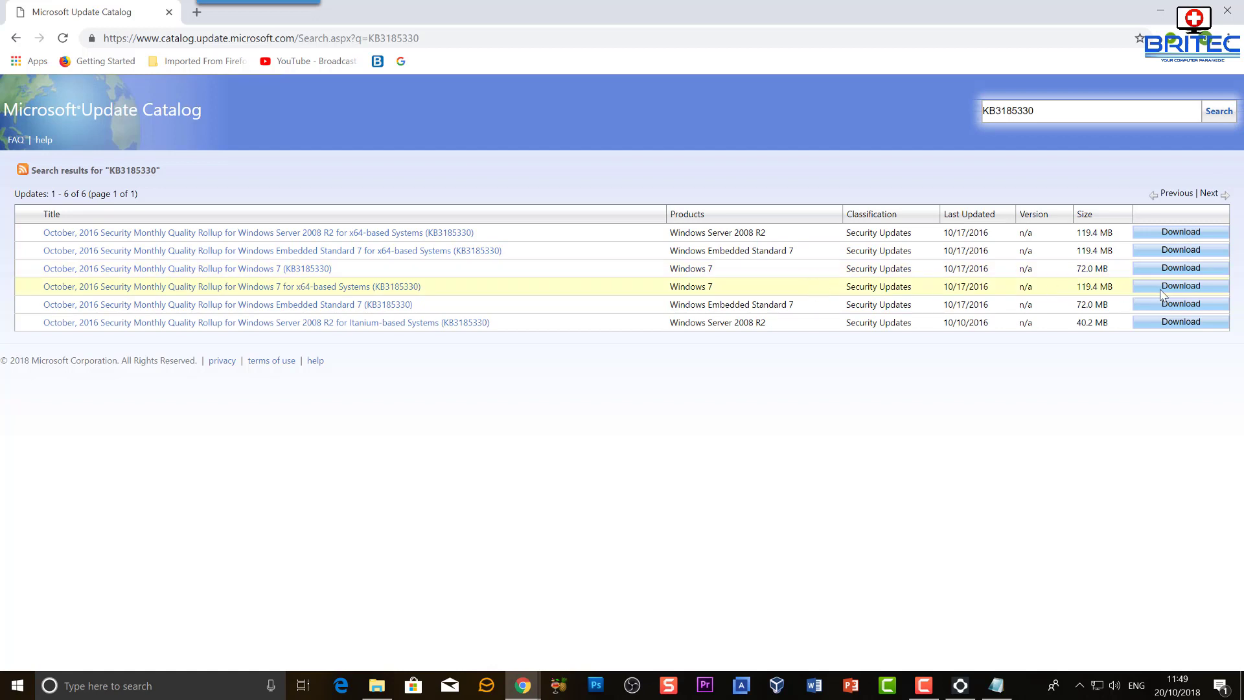
View the download link for the Windows 7 x64-based Systems KB3185330 rollup, close it and minimize the browser.
click(1180, 286)
drag(165, 12, 512, 134)
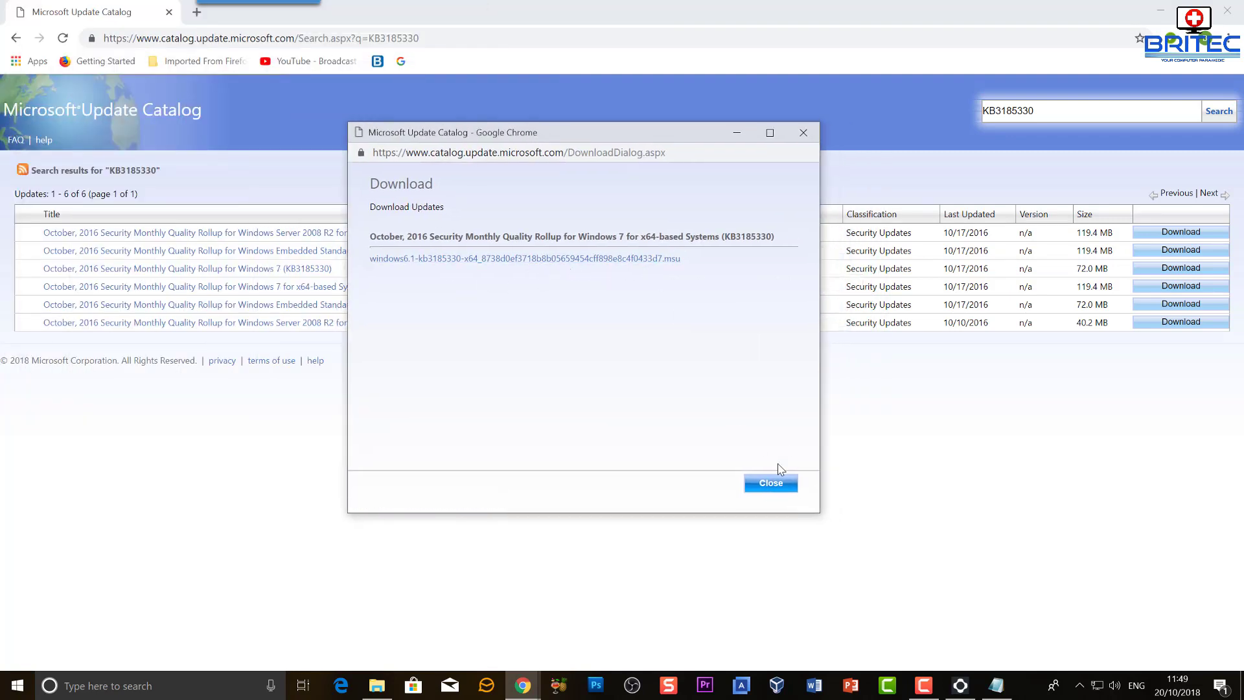
click(804, 134)
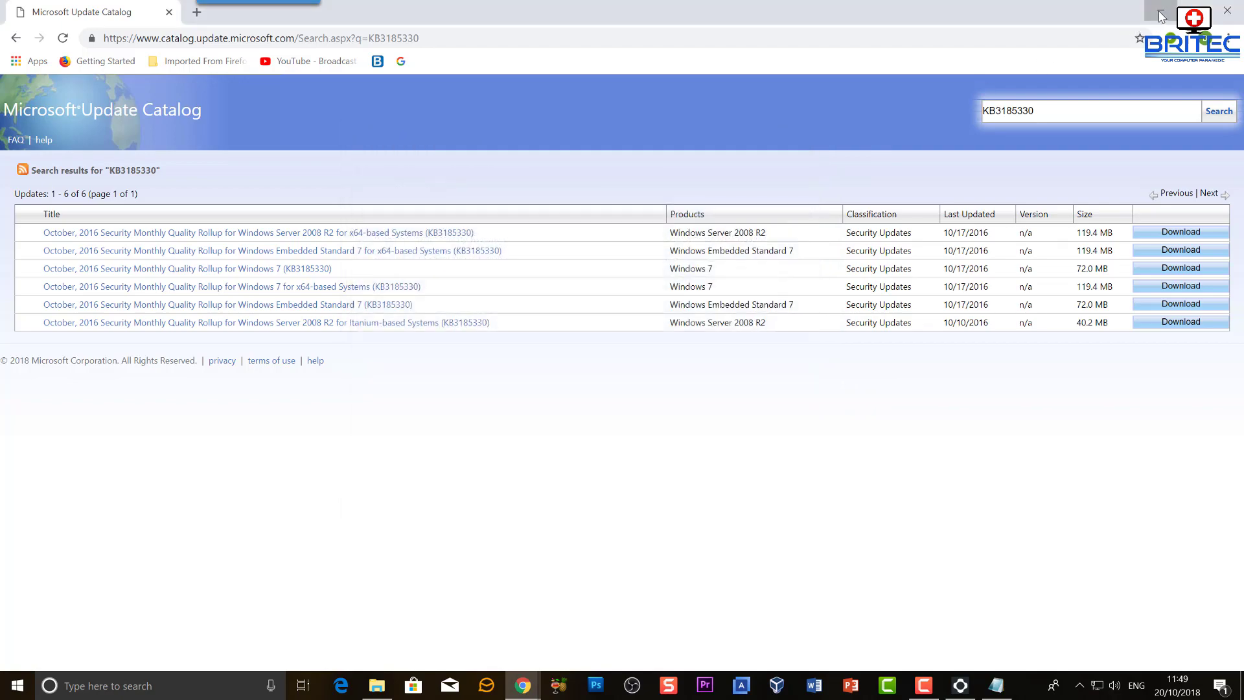
click(1160, 11)
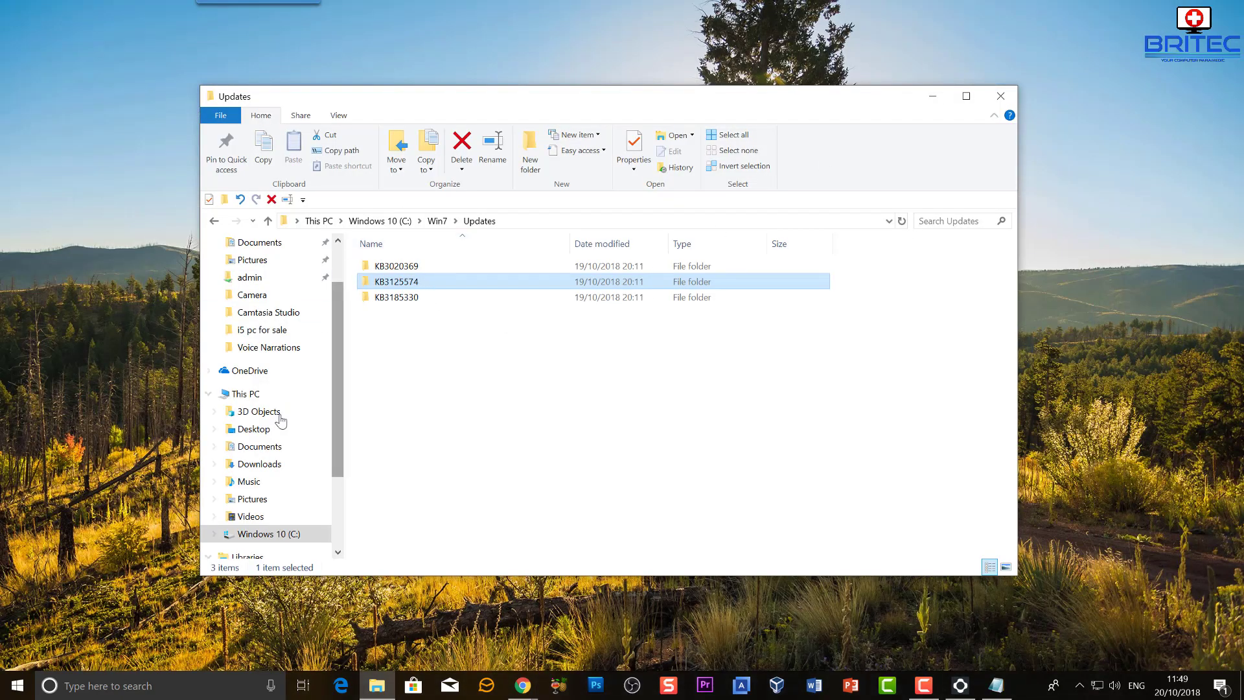
Go to the root of the Windows 10 (C:) drive and view the Win7 folder's details.
click(263, 533)
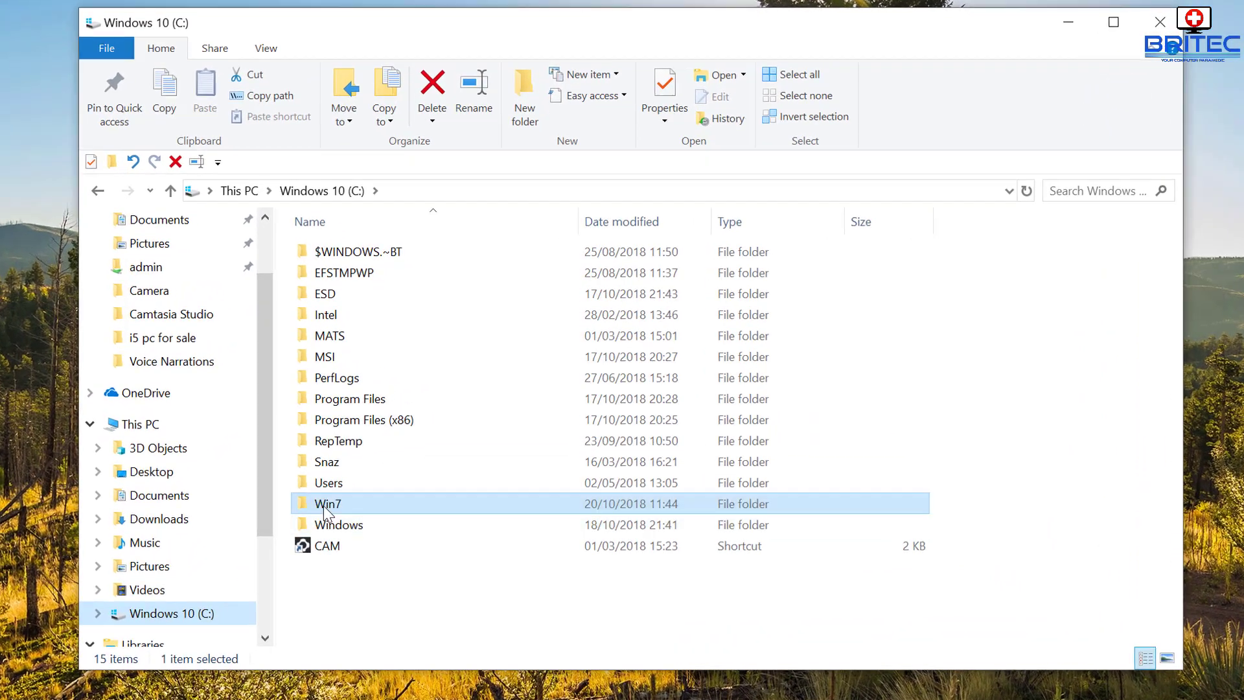
mouse_move(358, 485)
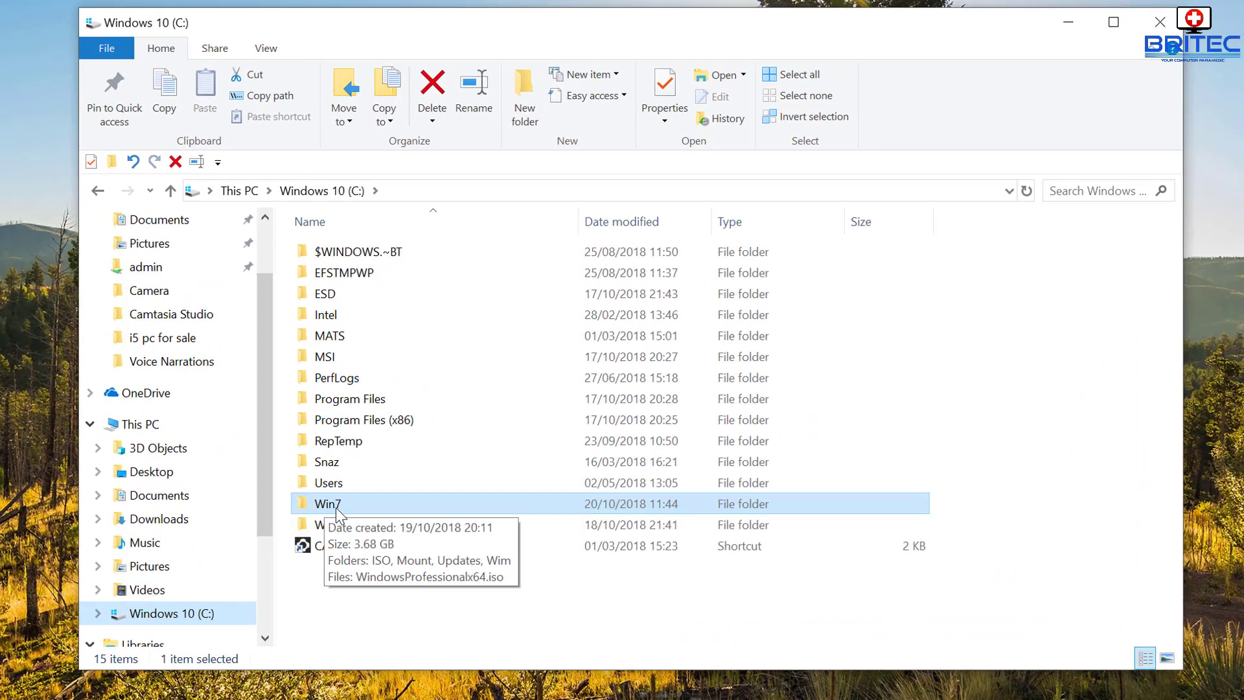
right_click(321, 619)
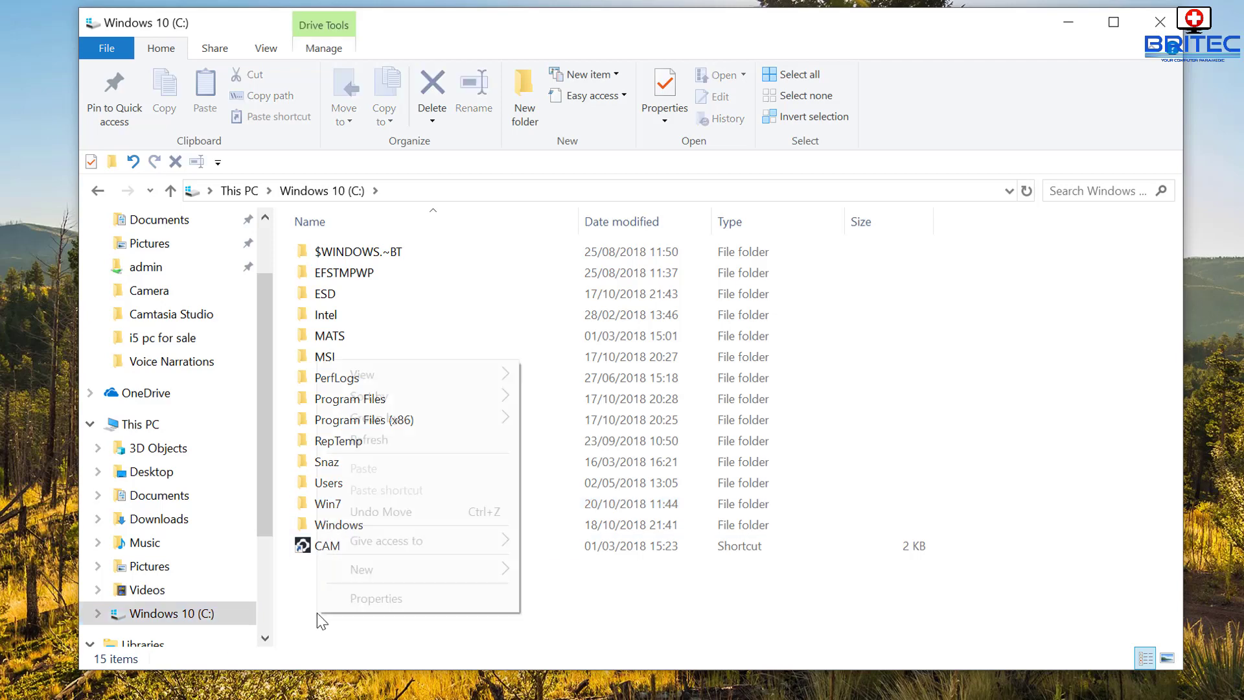
mouse_move(371, 568)
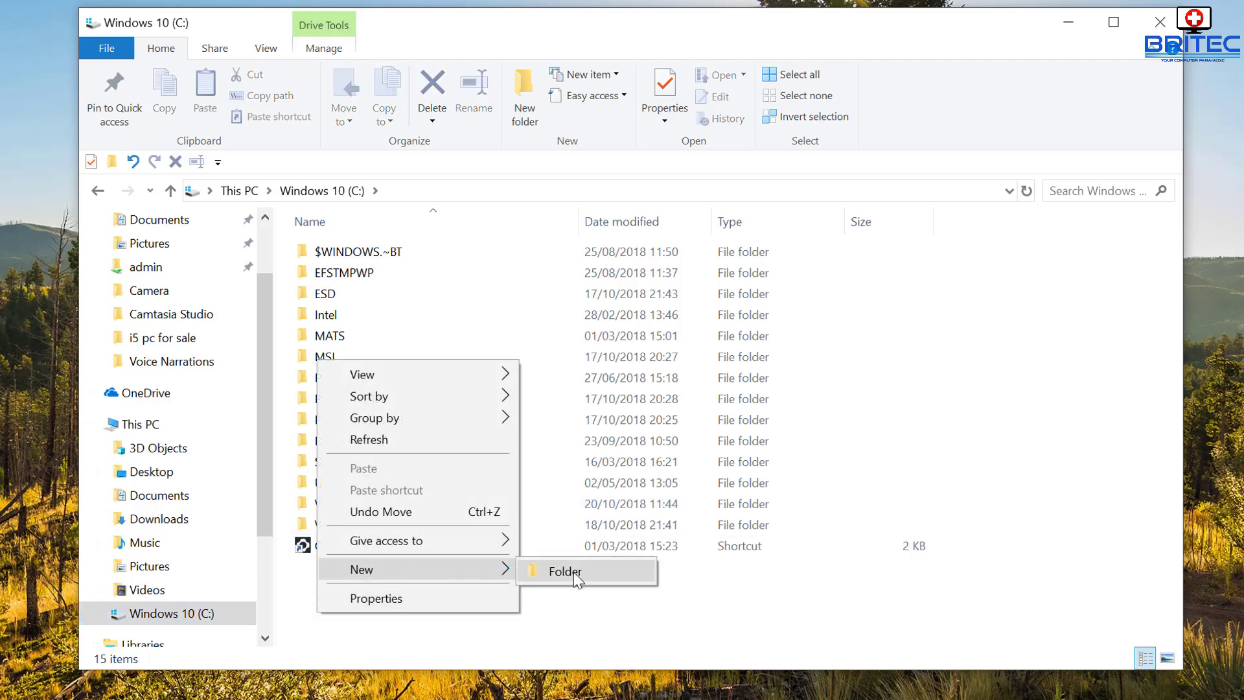
click(571, 629)
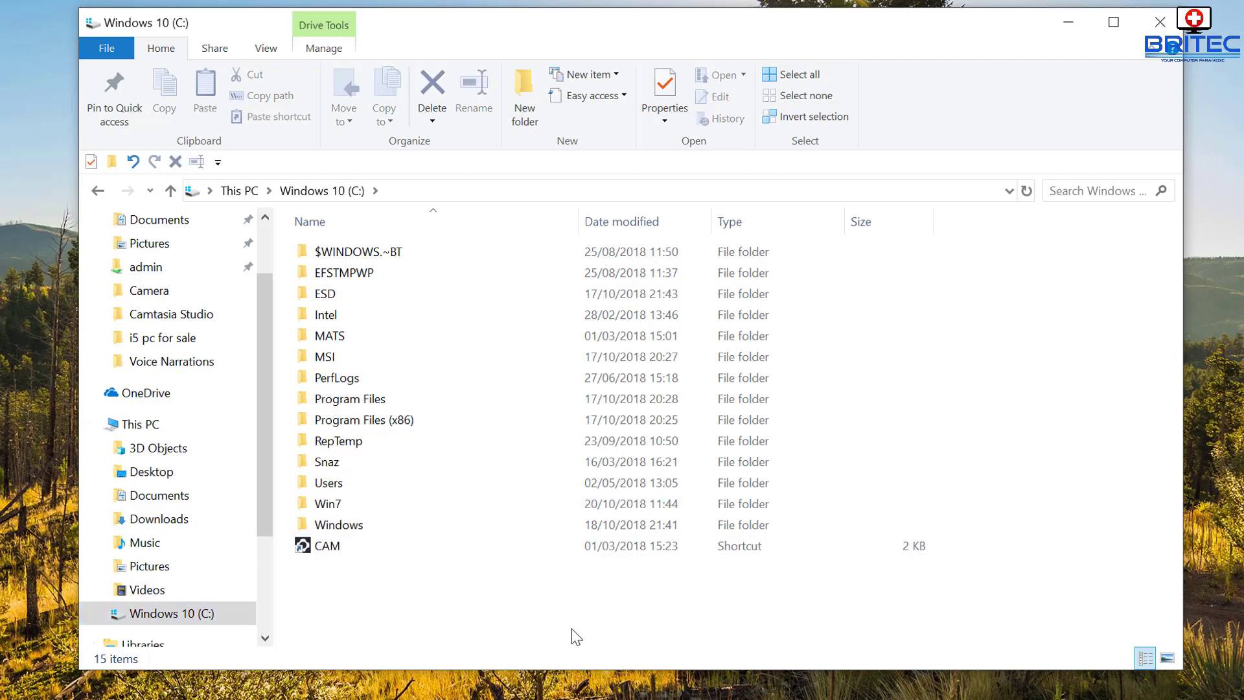
Open the Win7 folder on the C: drive and check the contents of its ISO and Mount subfolders.
double_click(330, 508)
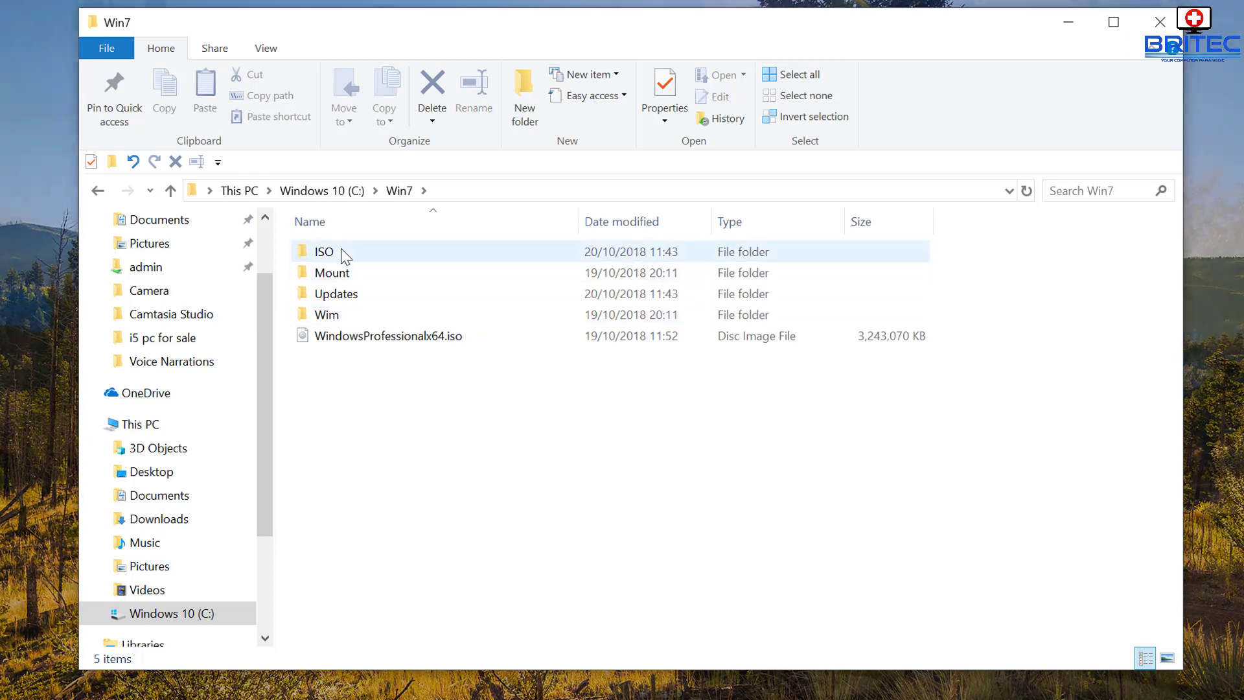
click(368, 251)
double_click(367, 252)
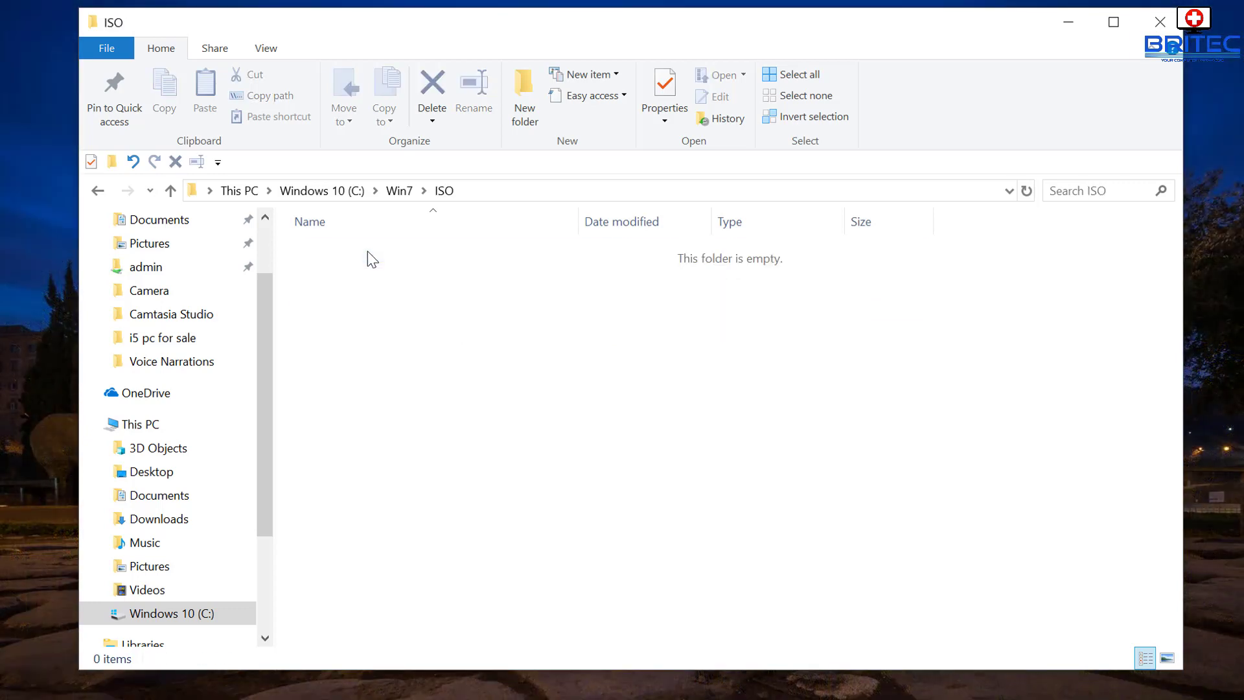
click(97, 190)
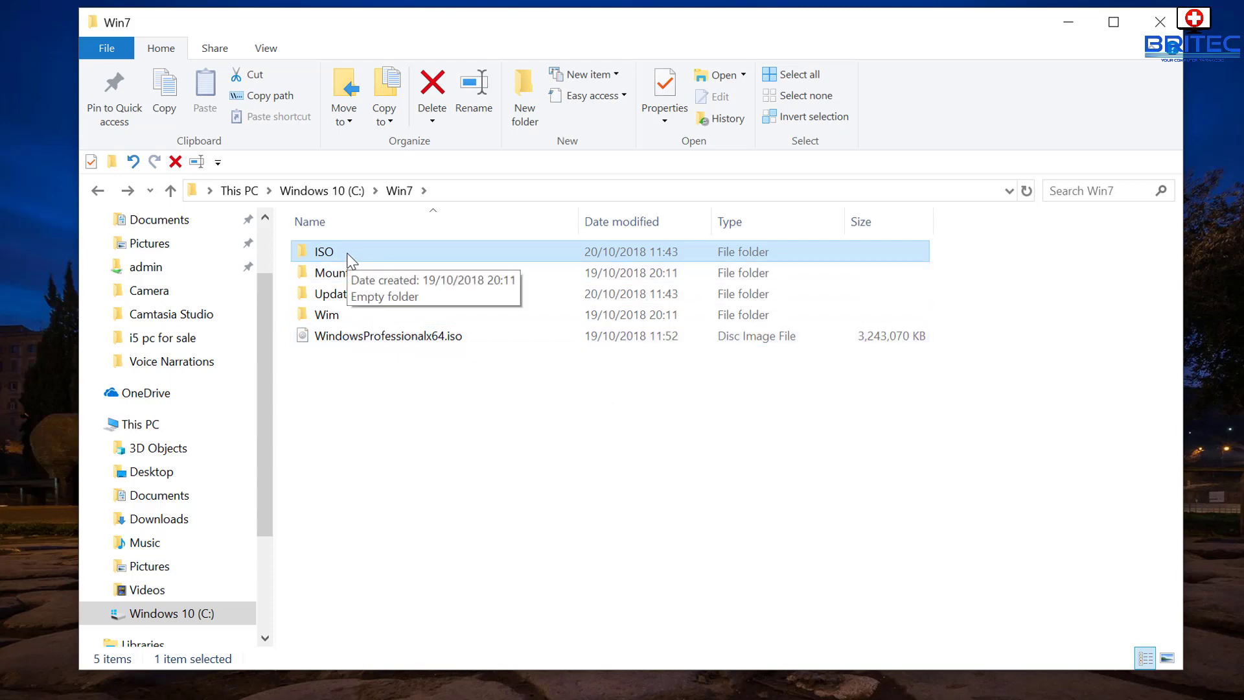
click(349, 278)
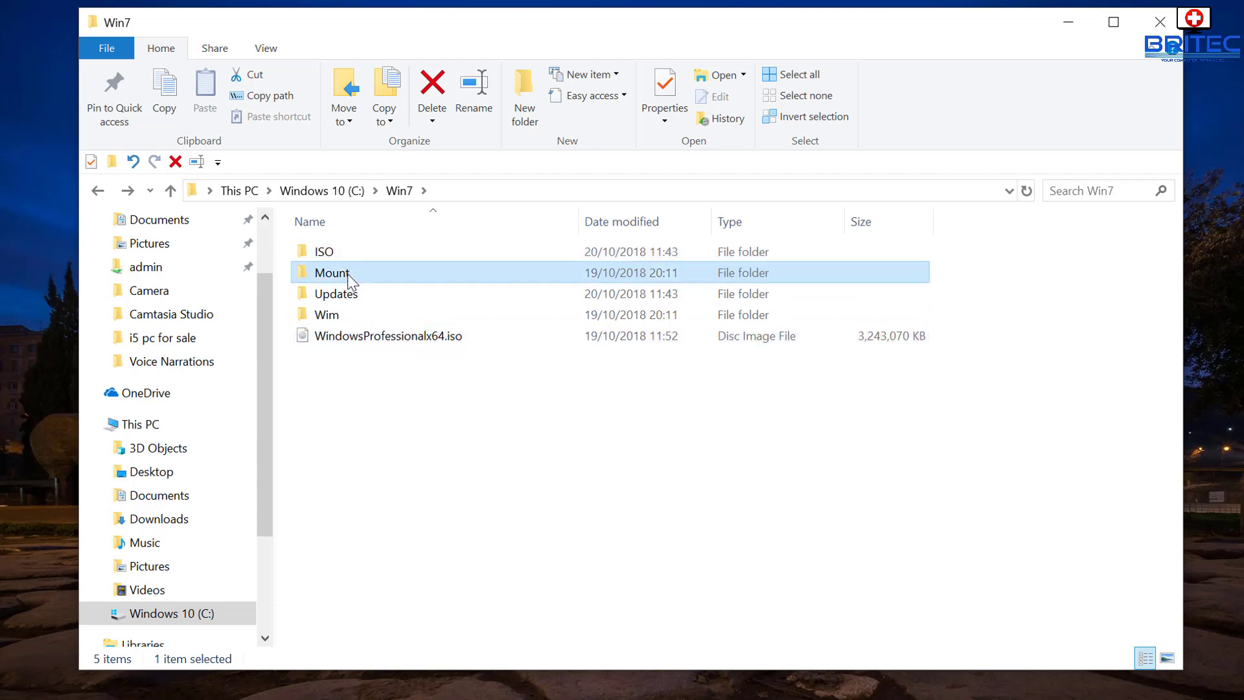
double_click(349, 278)
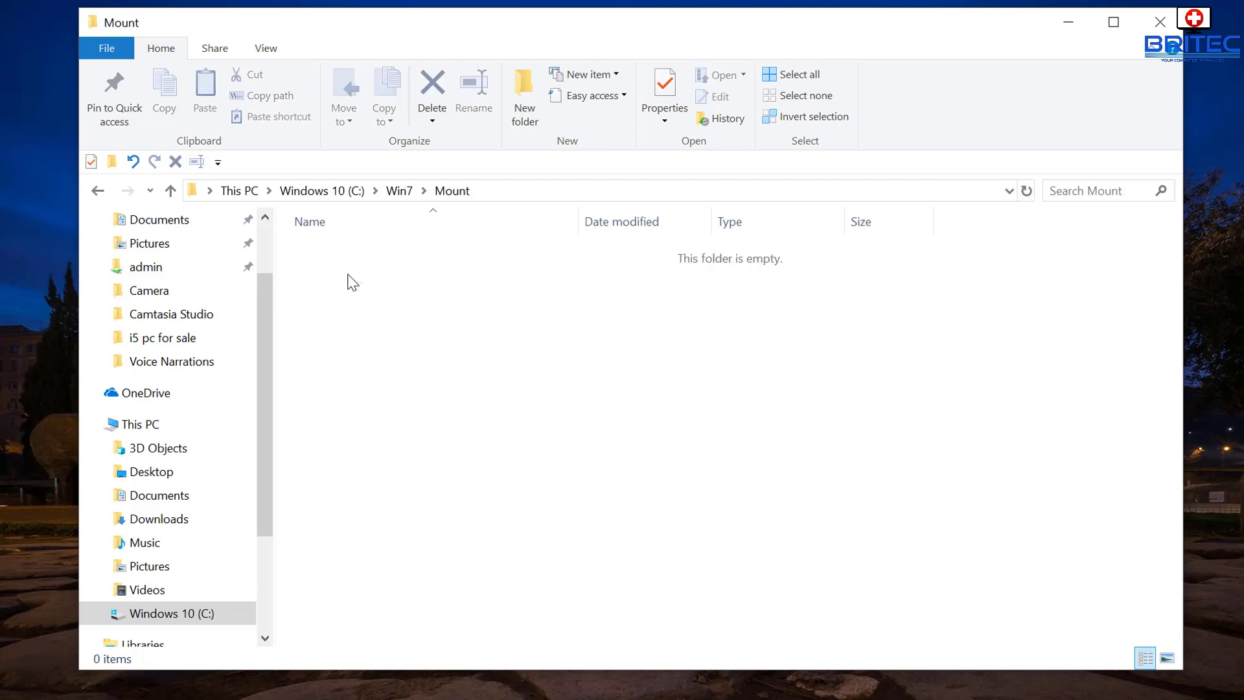
click(98, 190)
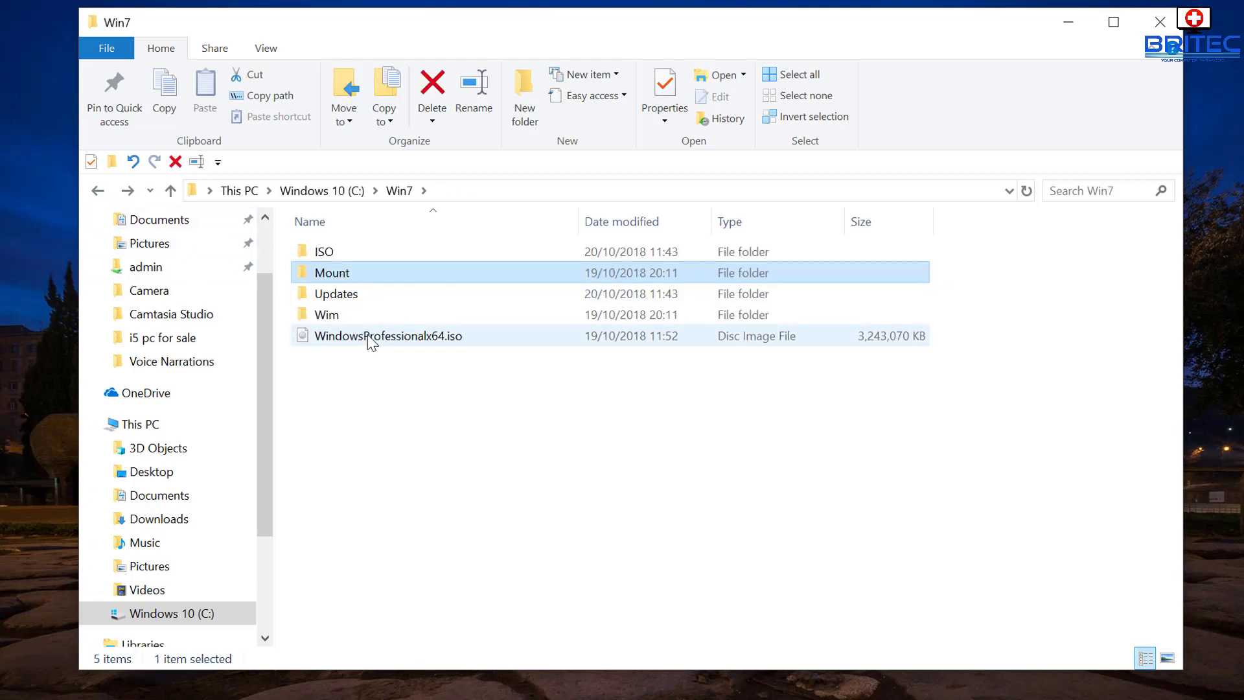
Check the contents of the Updates and Wim subfolders and return to the Win7 folder.
double_click(333, 295)
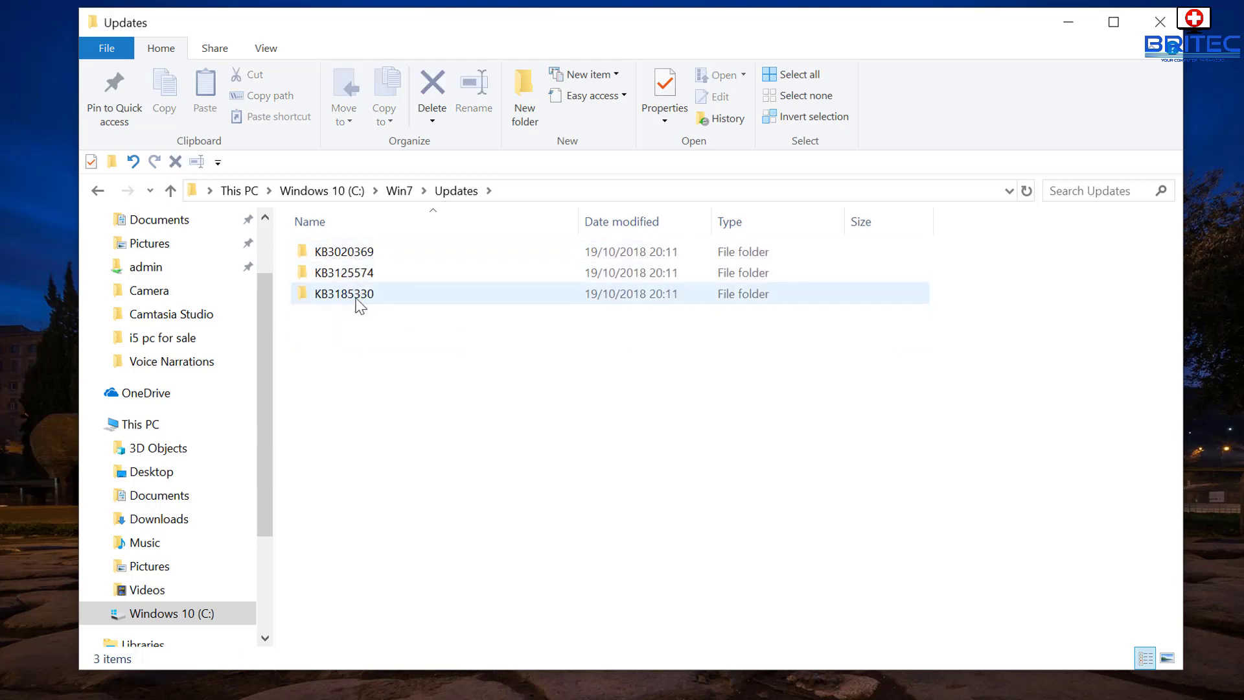
click(97, 192)
click(334, 319)
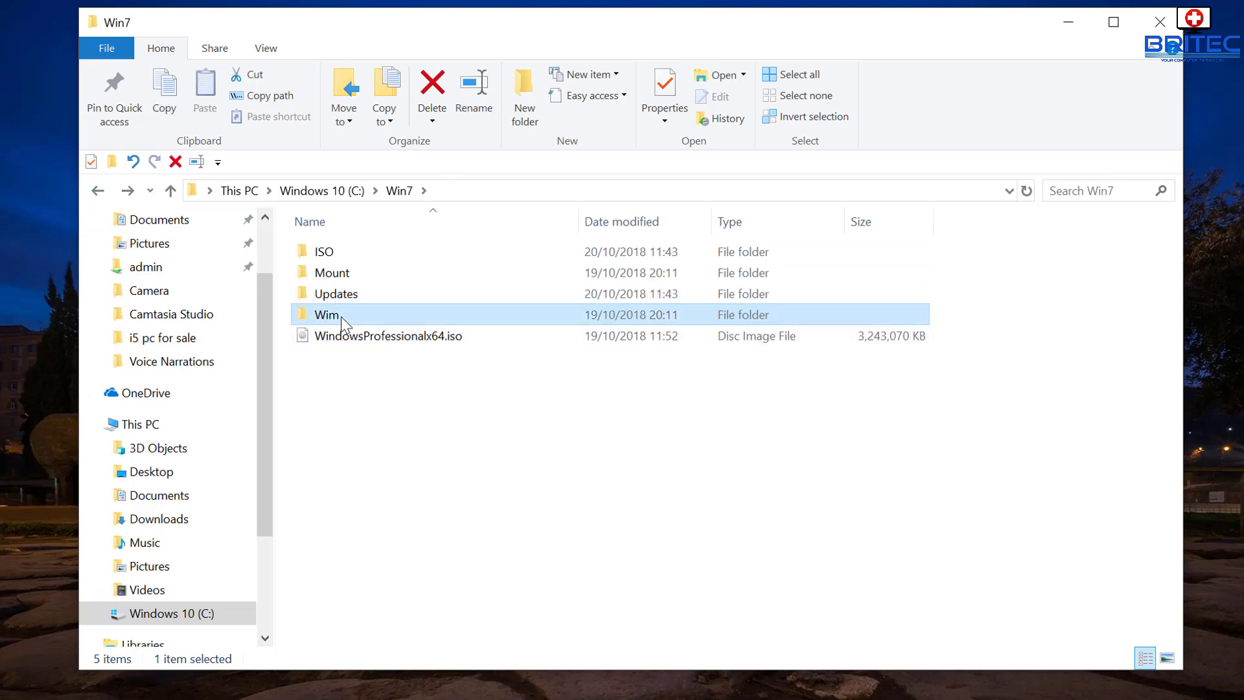
double_click(334, 317)
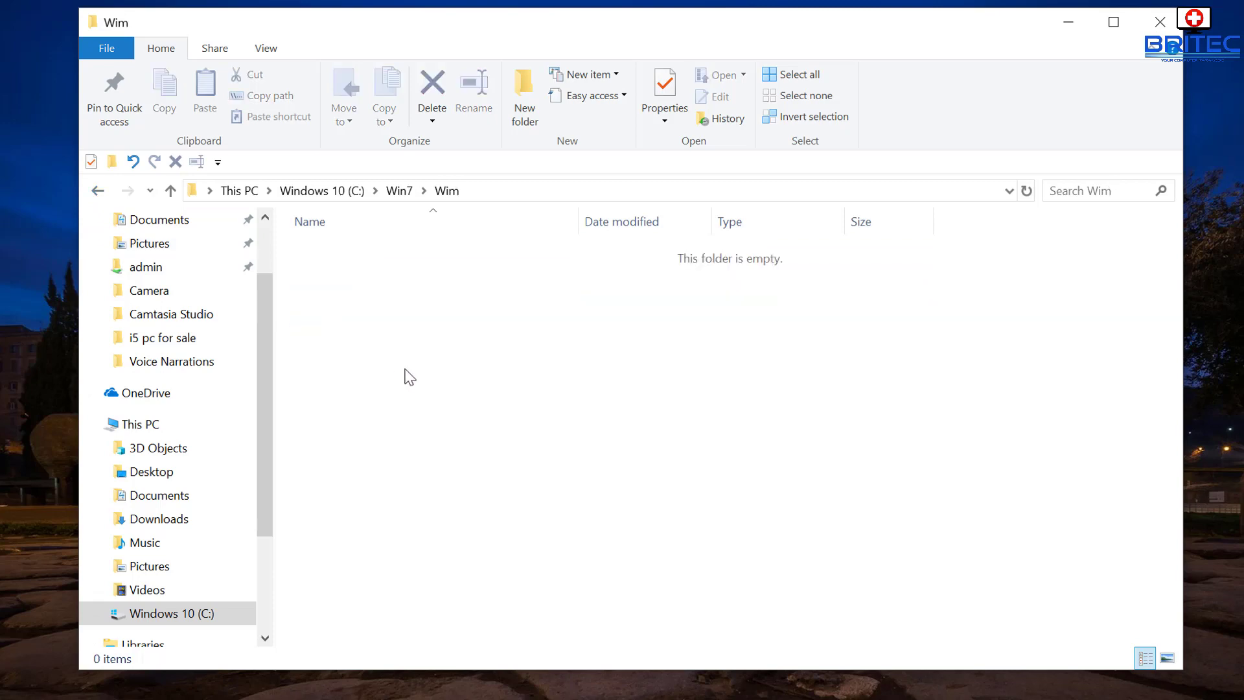
click(98, 193)
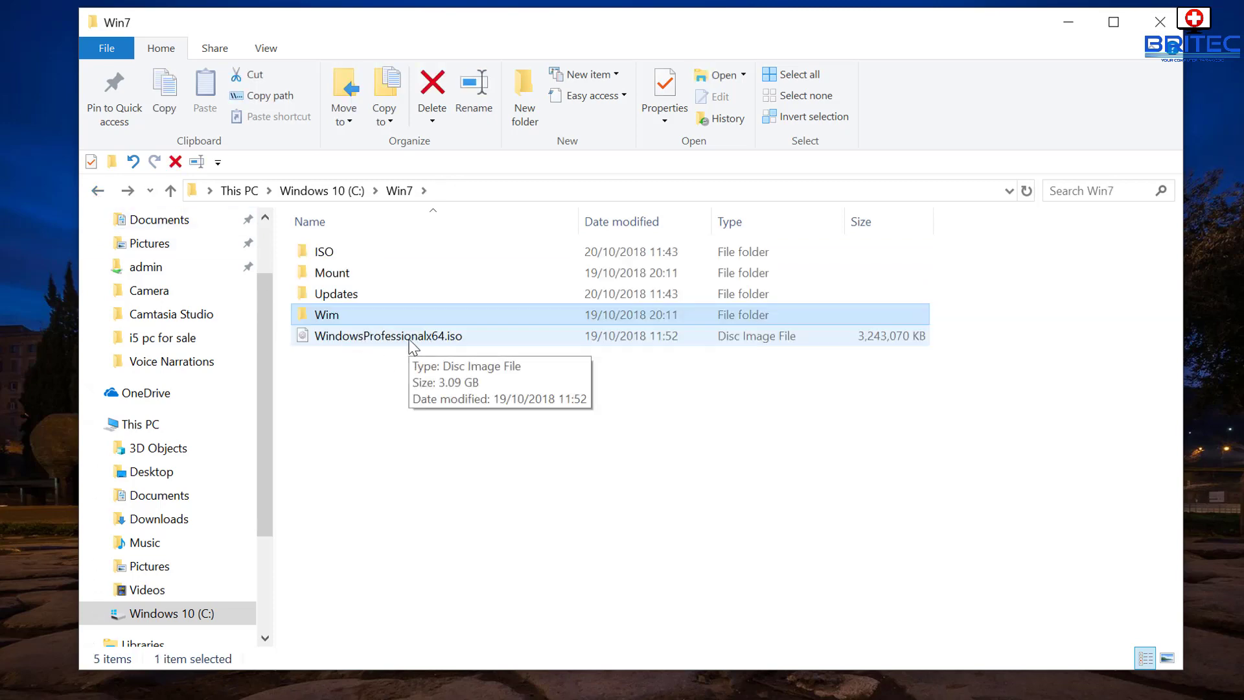
click(480, 412)
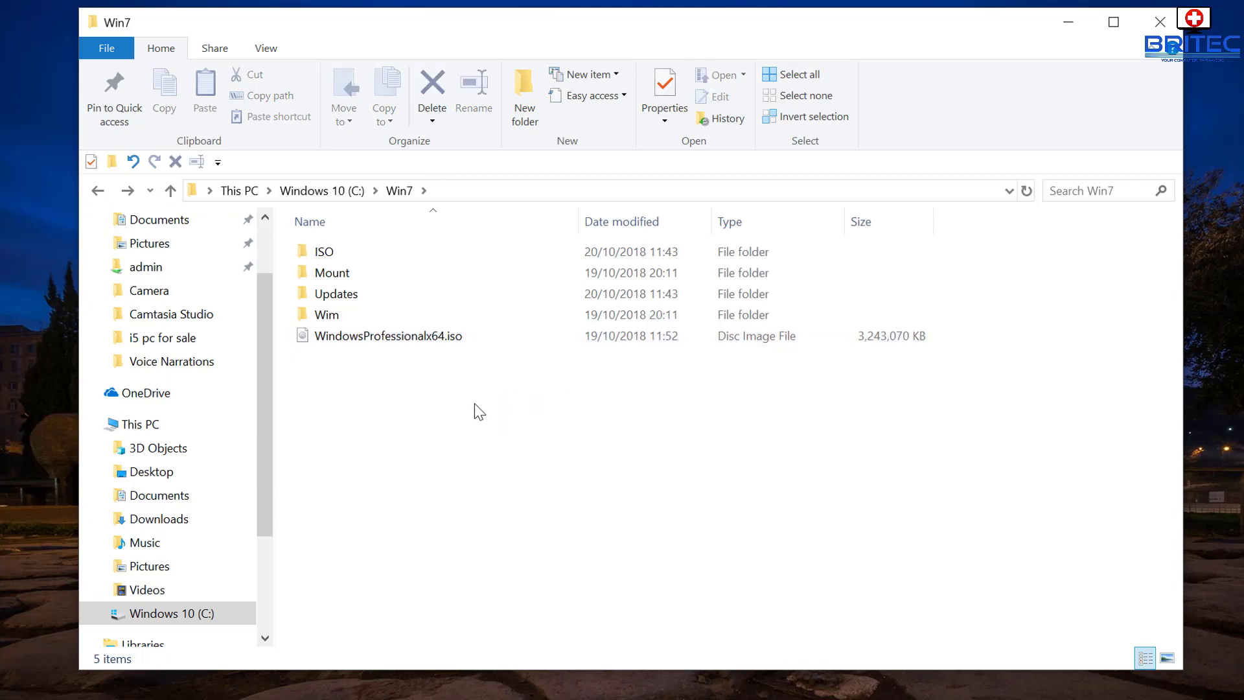
Open WindowsProfessionalx64.iso as an archive in 7-Zip and reposition its window over File Explorer.
right_click(408, 339)
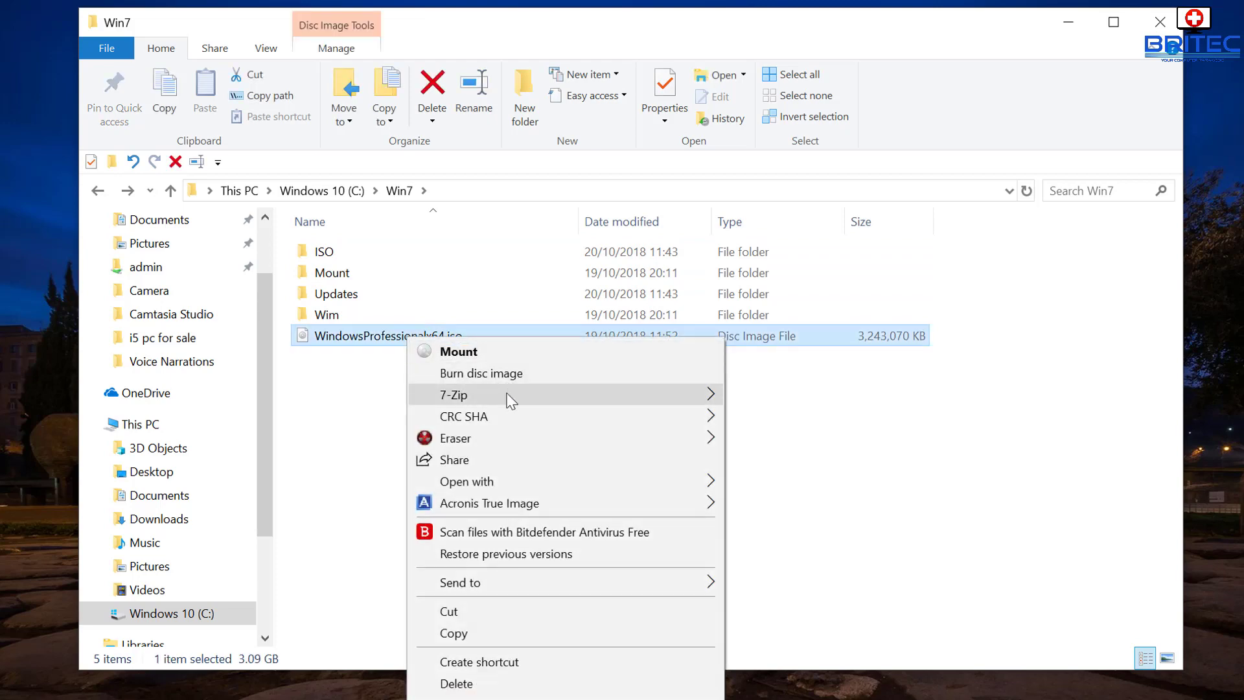
mouse_move(509, 396)
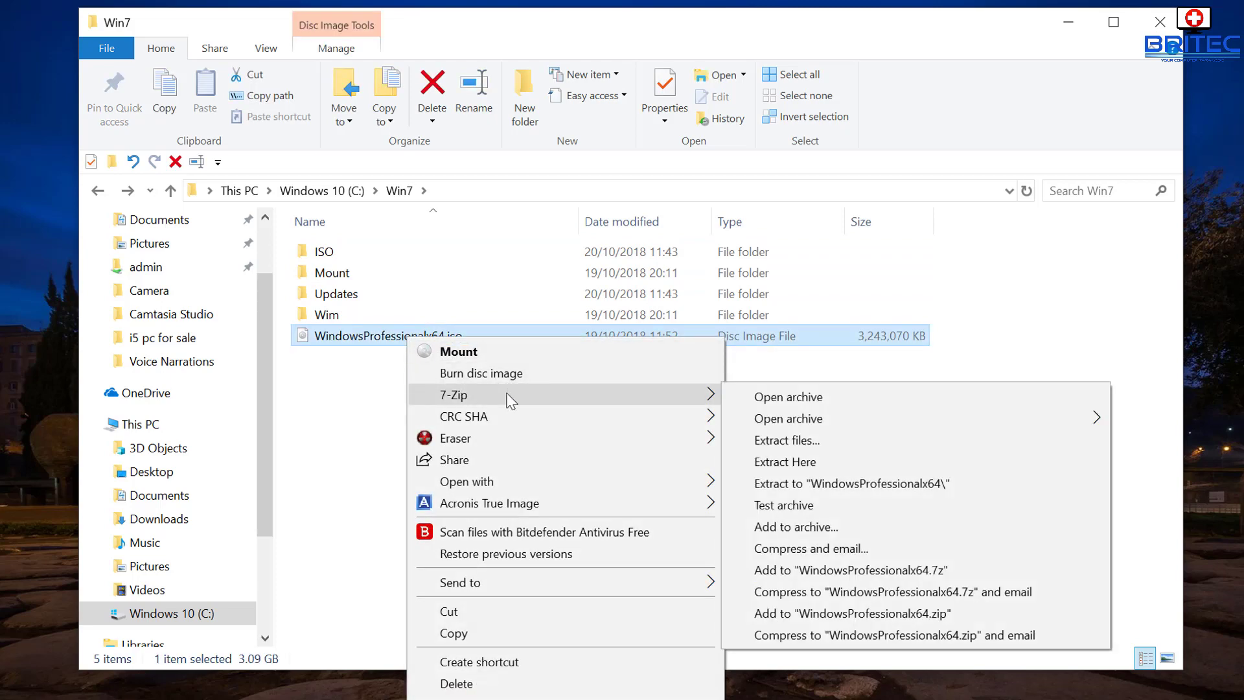
click(779, 397)
drag(810, 124, 645, 104)
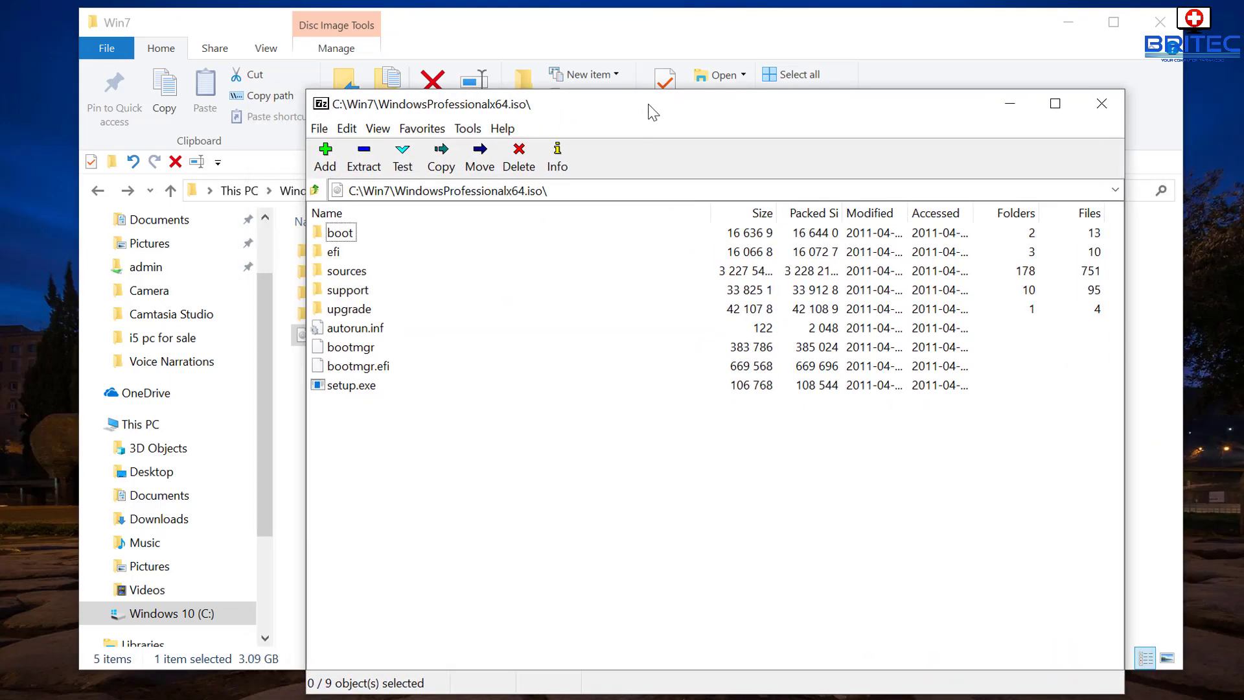
drag(650, 112, 600, 93)
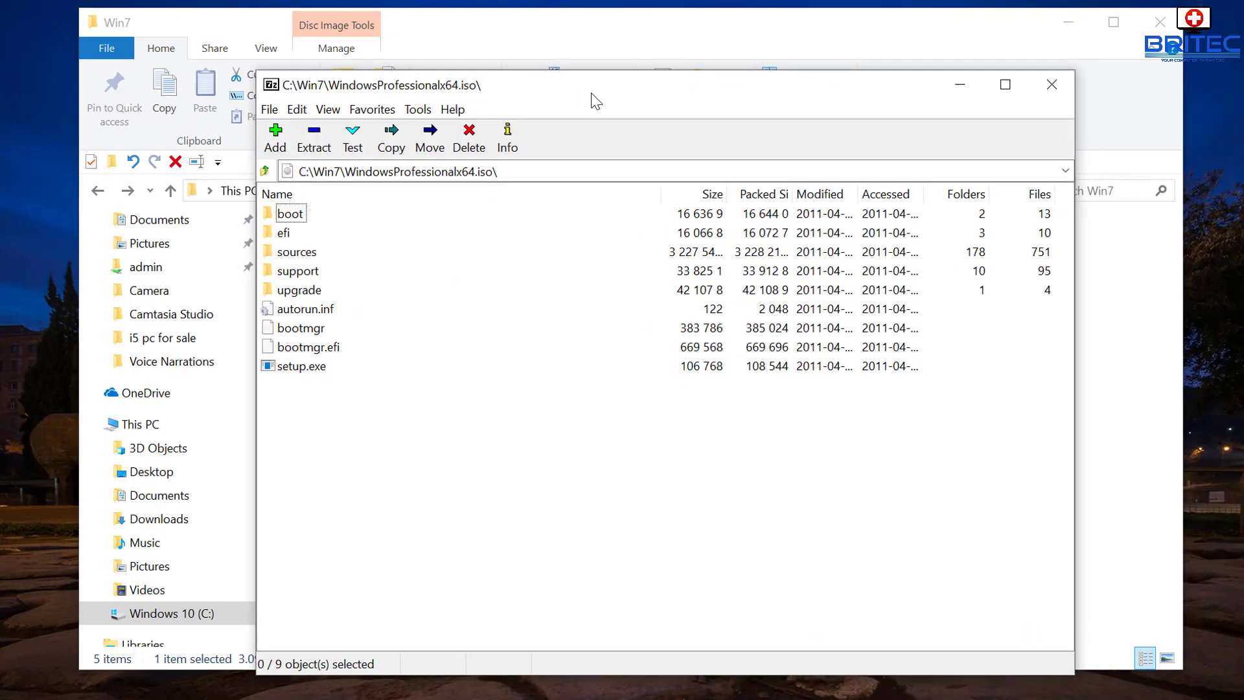
Extract all the folders and files of WindowsProfessionalx64.iso to C:\Win7\ISO\ and close the archive.
drag(368, 391, 266, 194)
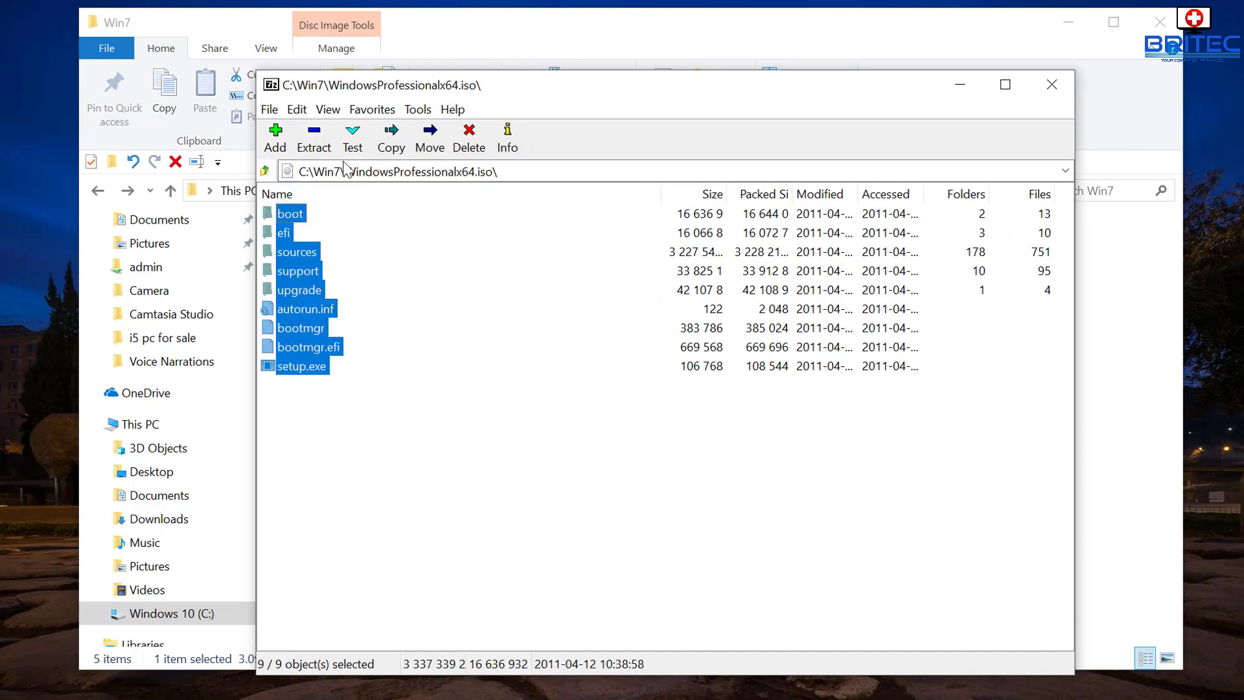
click(312, 139)
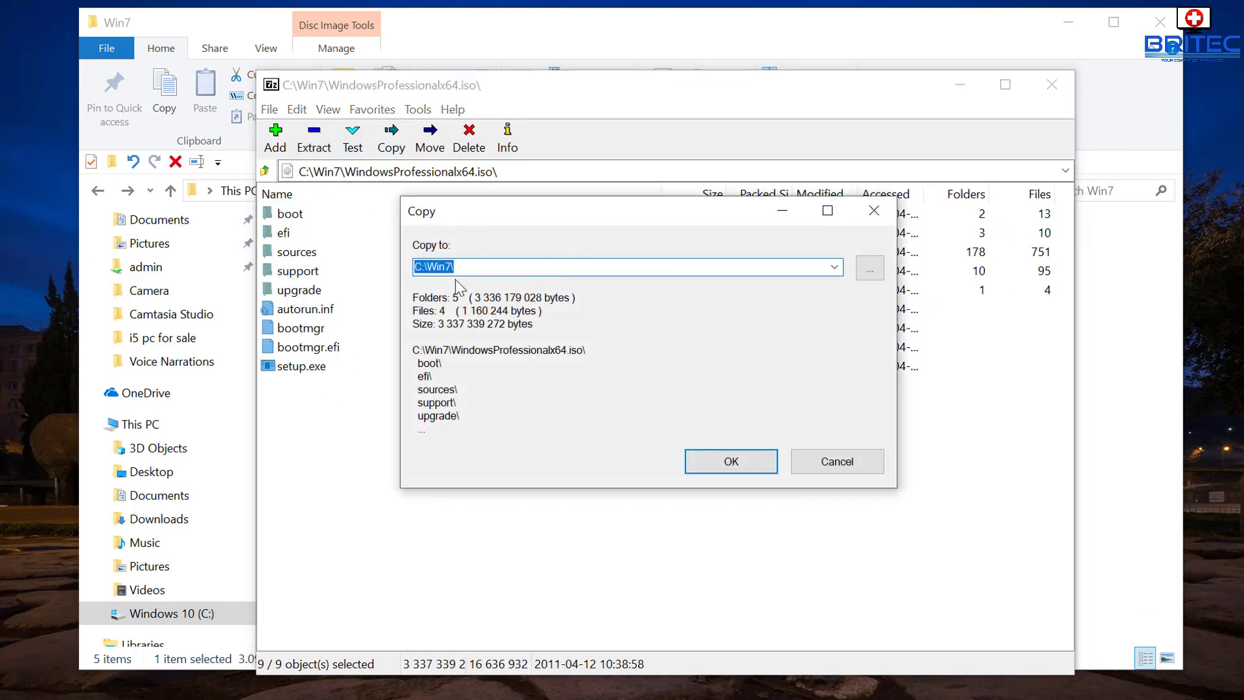
click(835, 268)
click(870, 271)
click(872, 272)
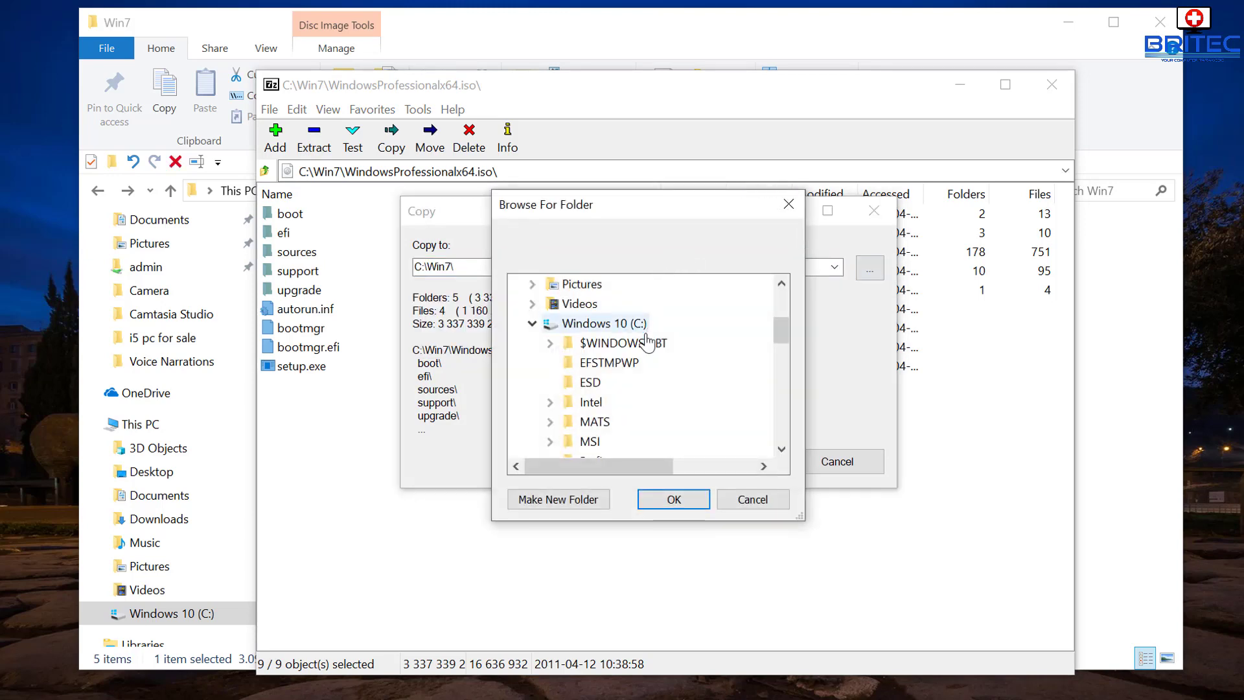
scroll(651, 383, down, 1)
scroll(652, 387, down, 2)
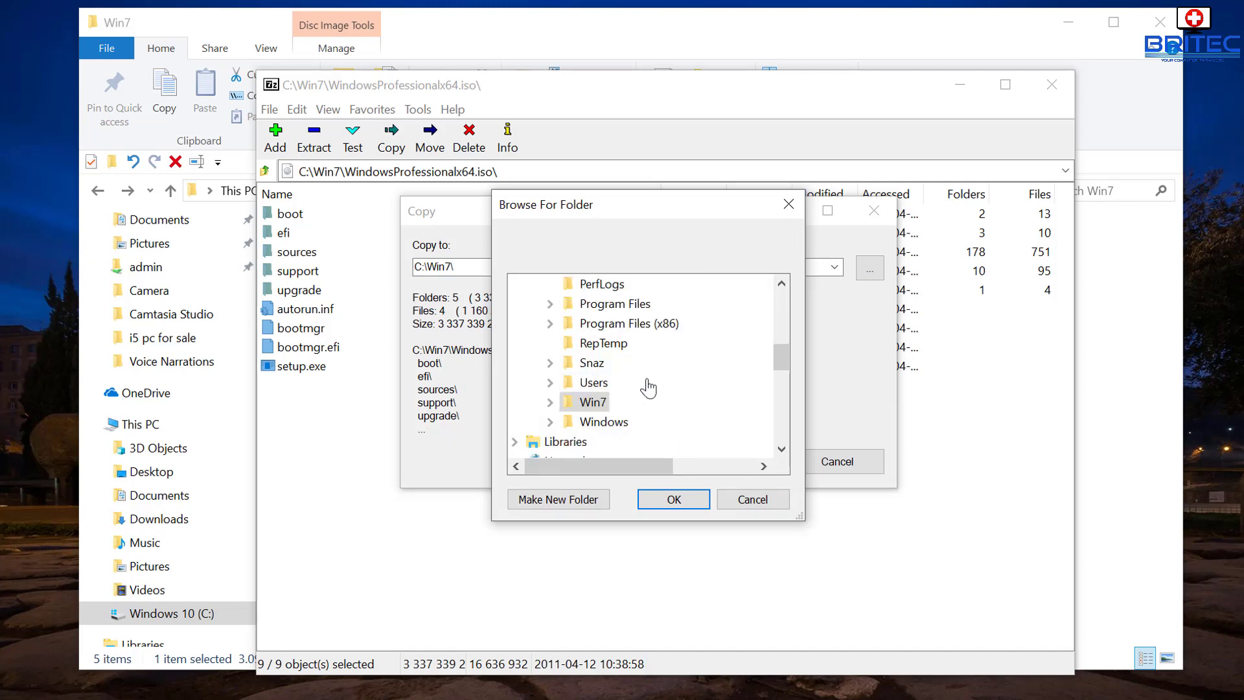
click(551, 402)
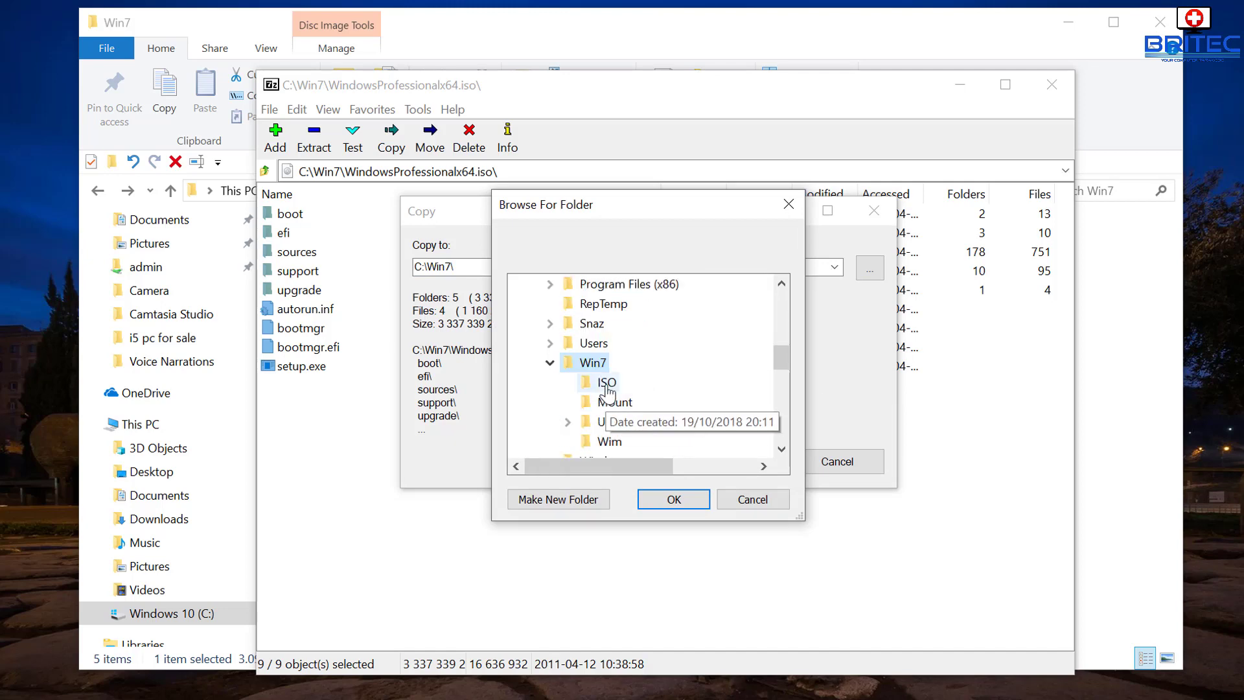
click(606, 383)
click(674, 499)
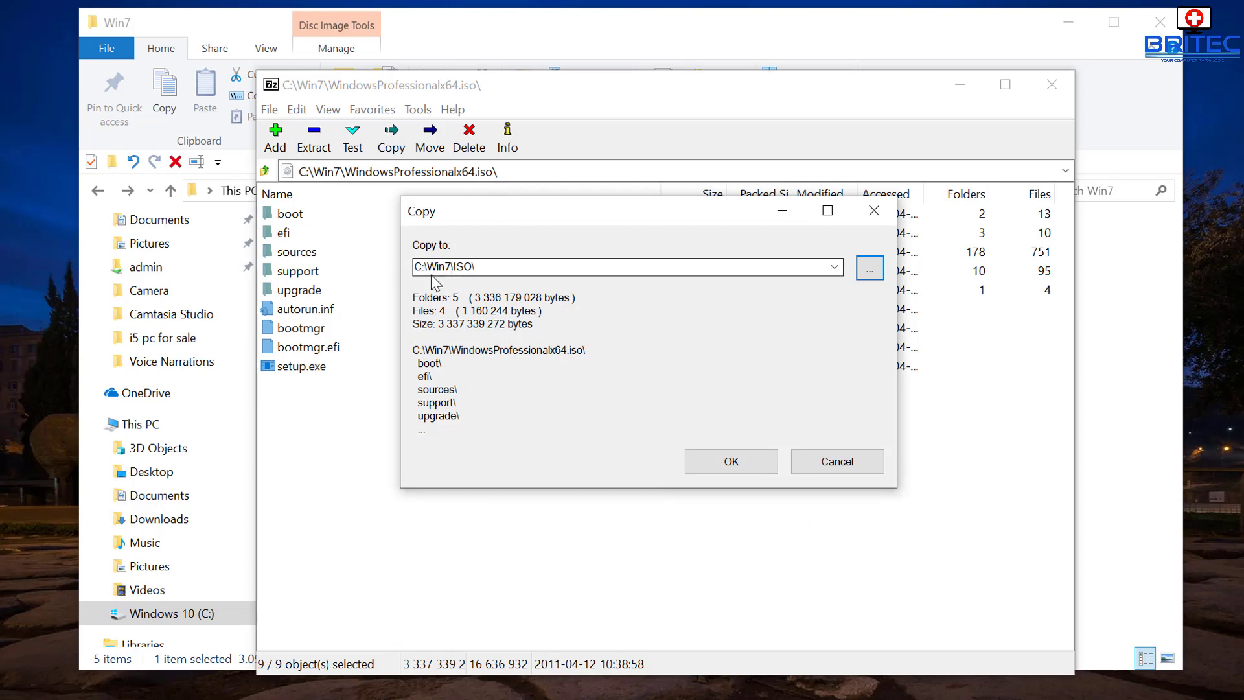
click(730, 461)
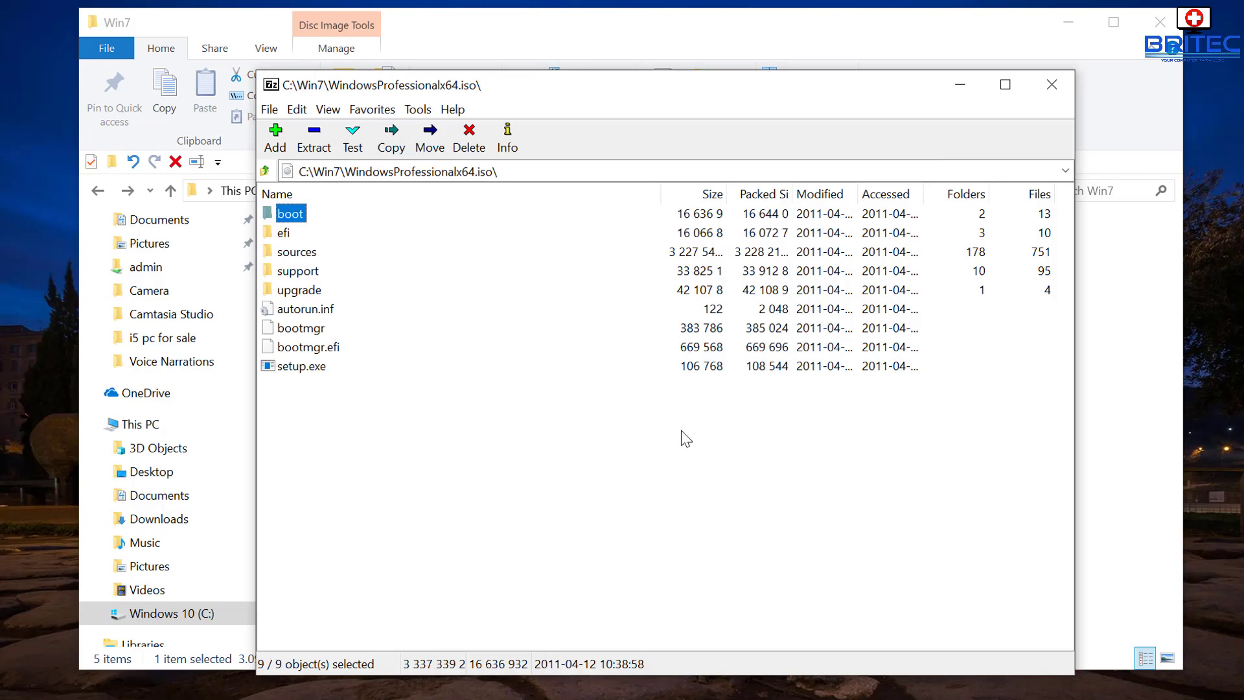
click(1055, 83)
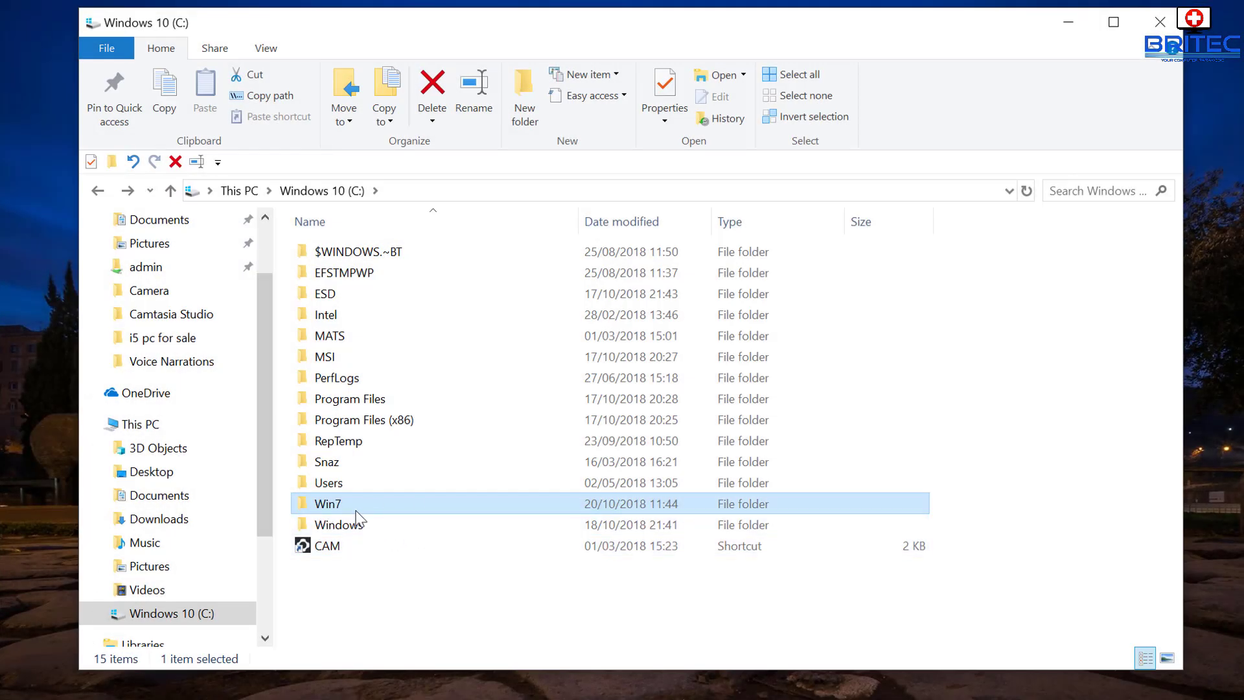
Locate install.wim in the sources folder of the extracted files in C:\Win7\ISO and check its details.
double_click(347, 507)
double_click(341, 255)
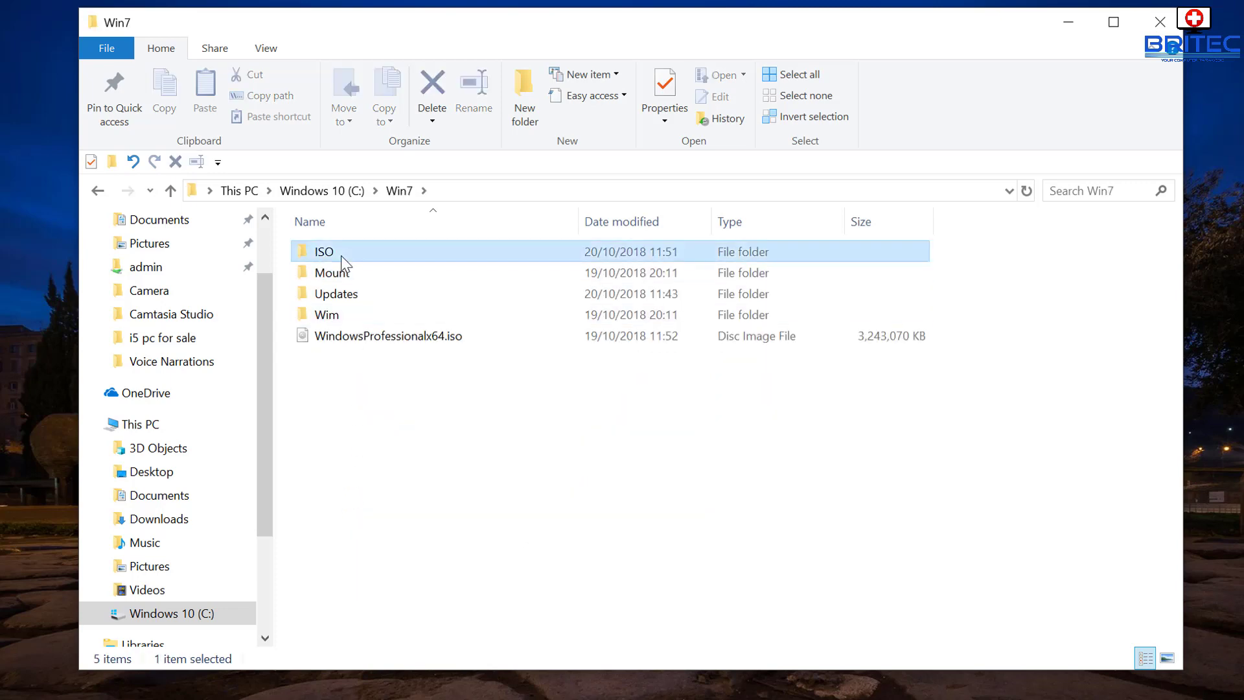
double_click(337, 295)
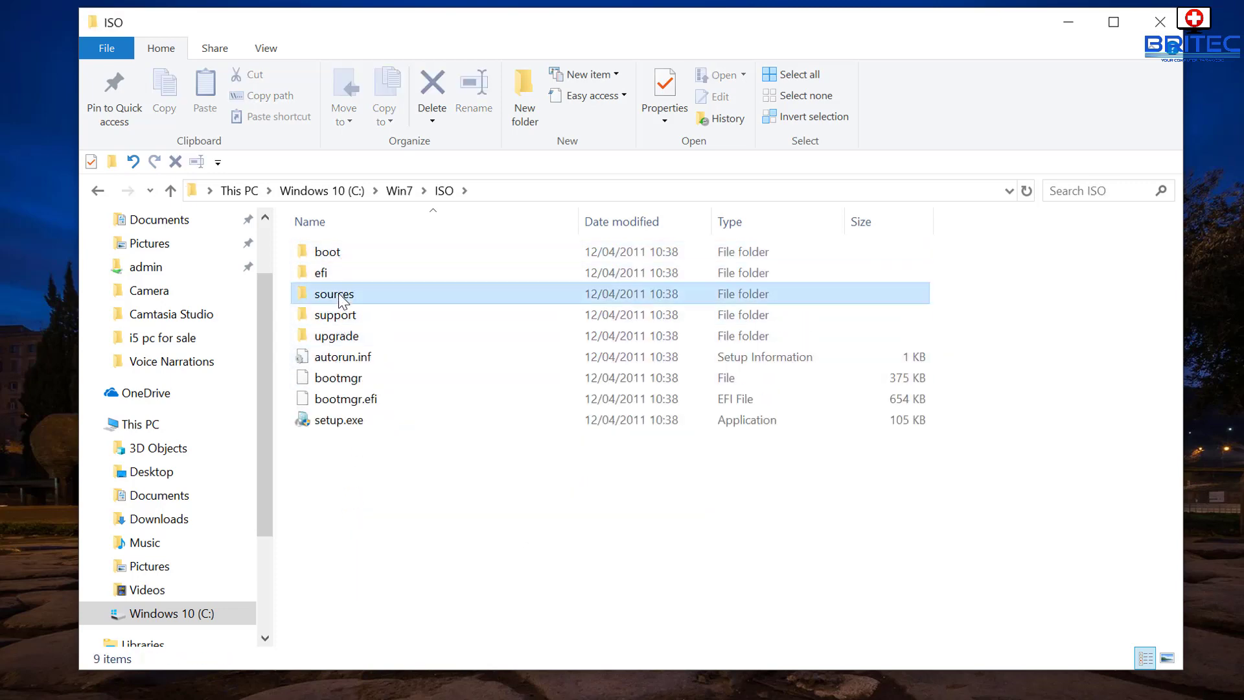
scroll(355, 506, down, 20)
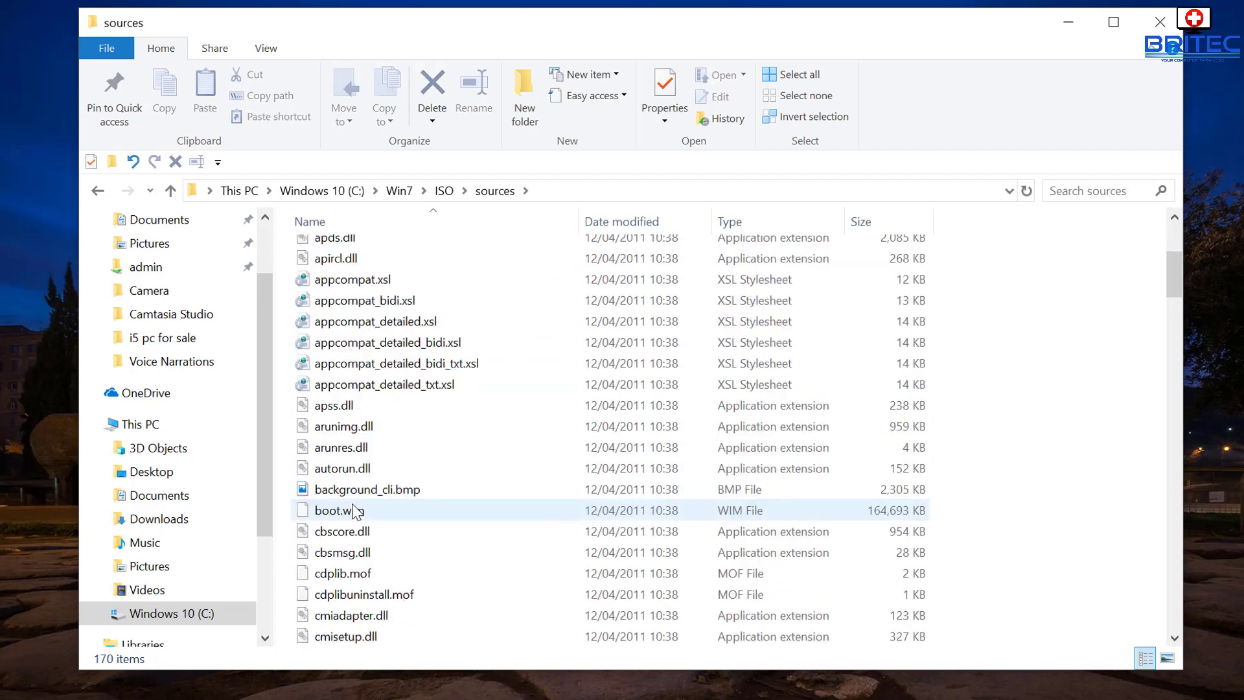
scroll(351, 551, down, 3)
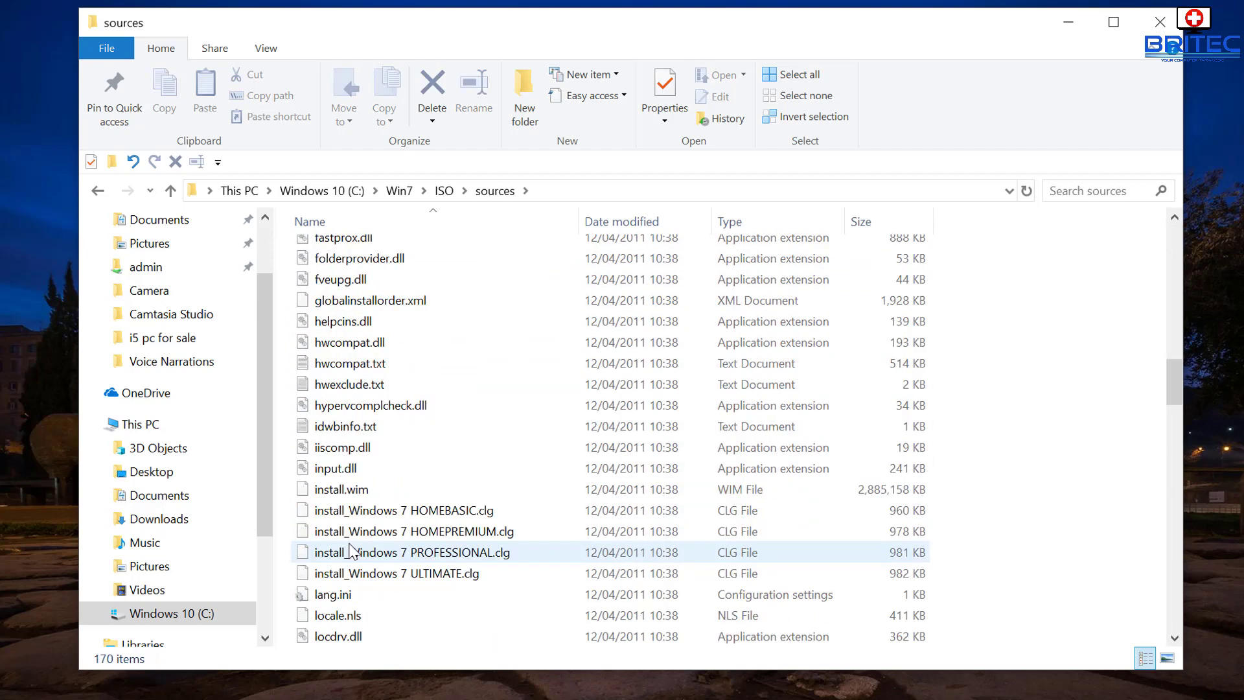
click(357, 493)
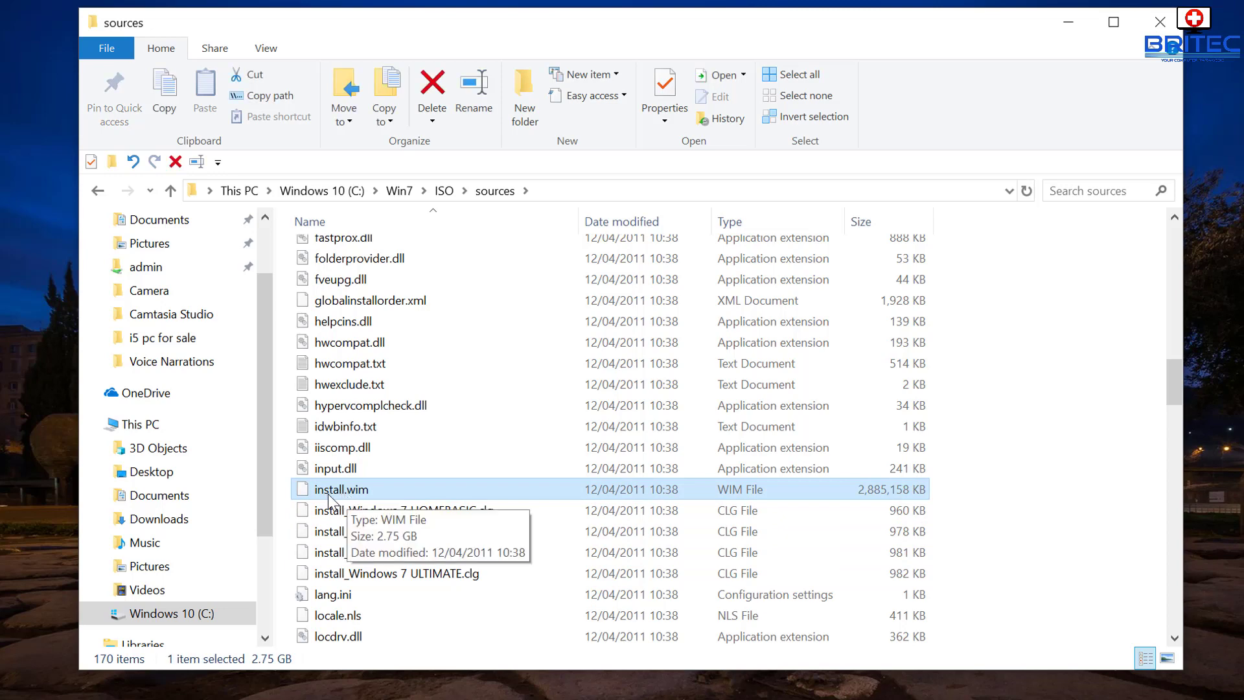
Return to the Win7 folder and check its Wim subfolder.
click(101, 193)
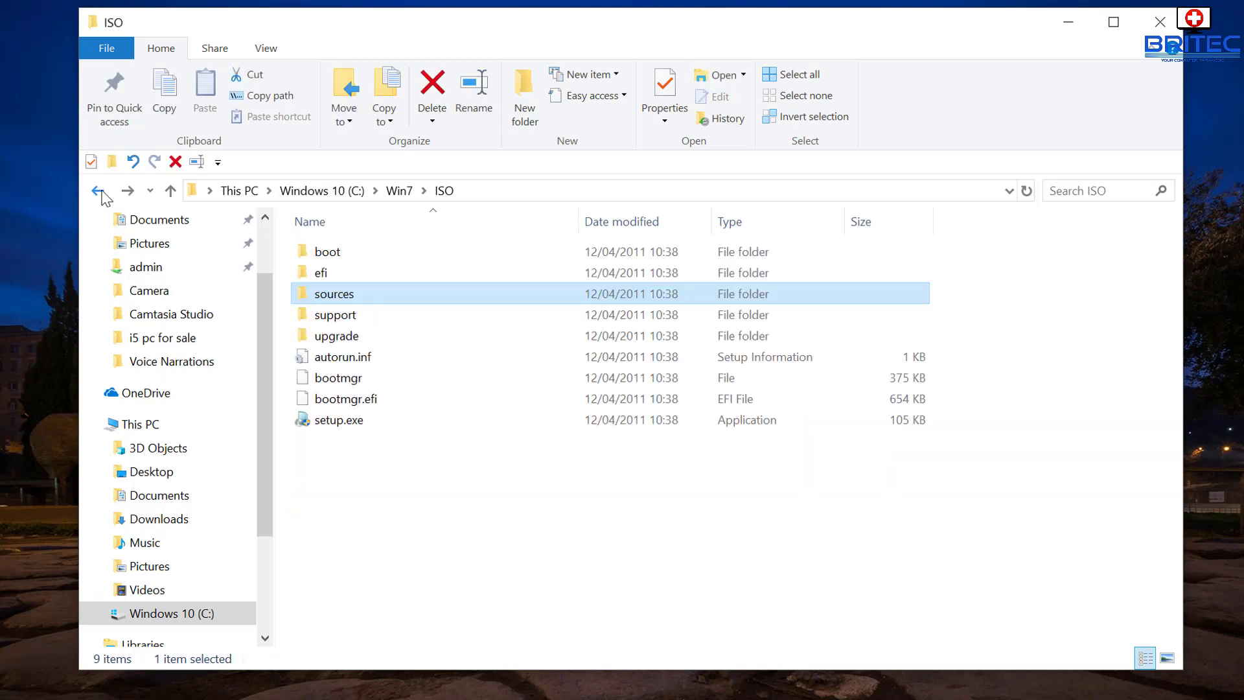
click(98, 192)
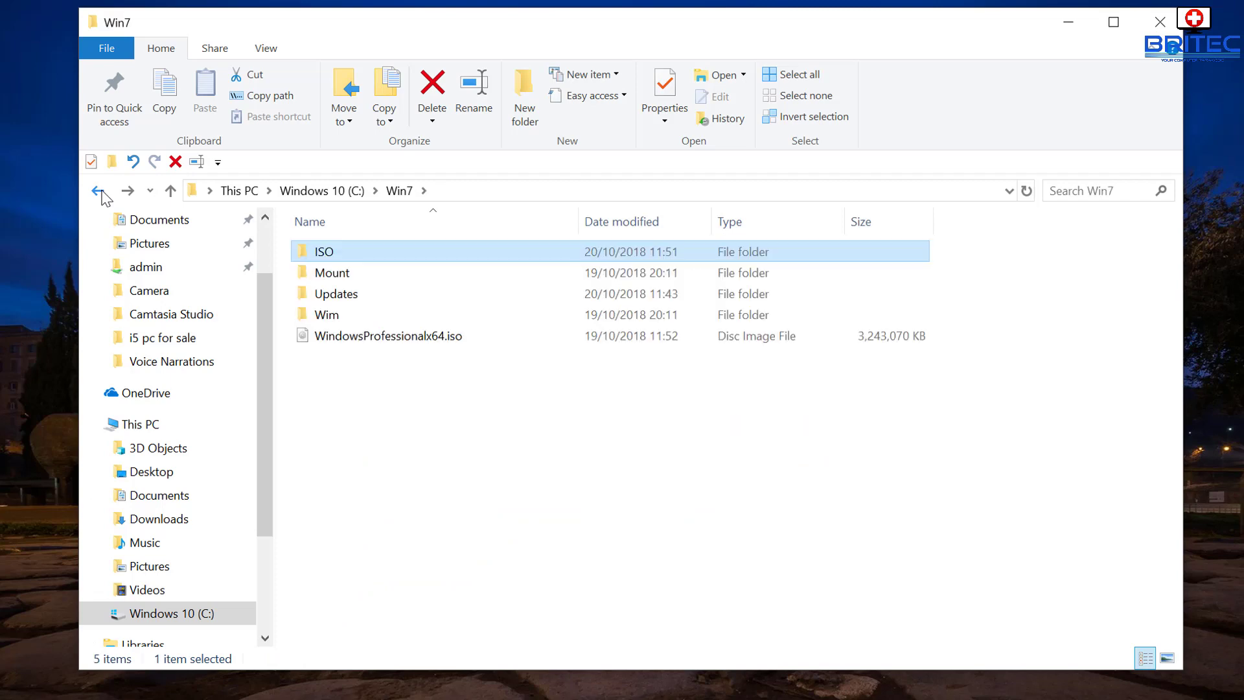
click(336, 315)
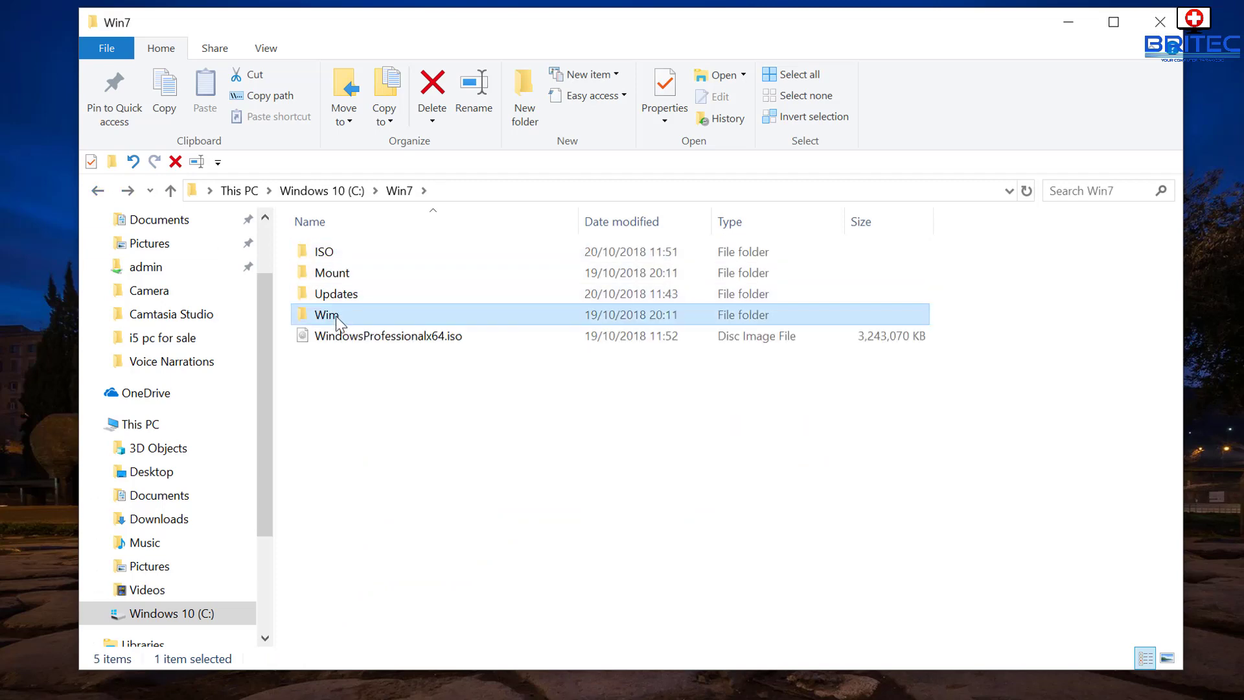
double_click(337, 318)
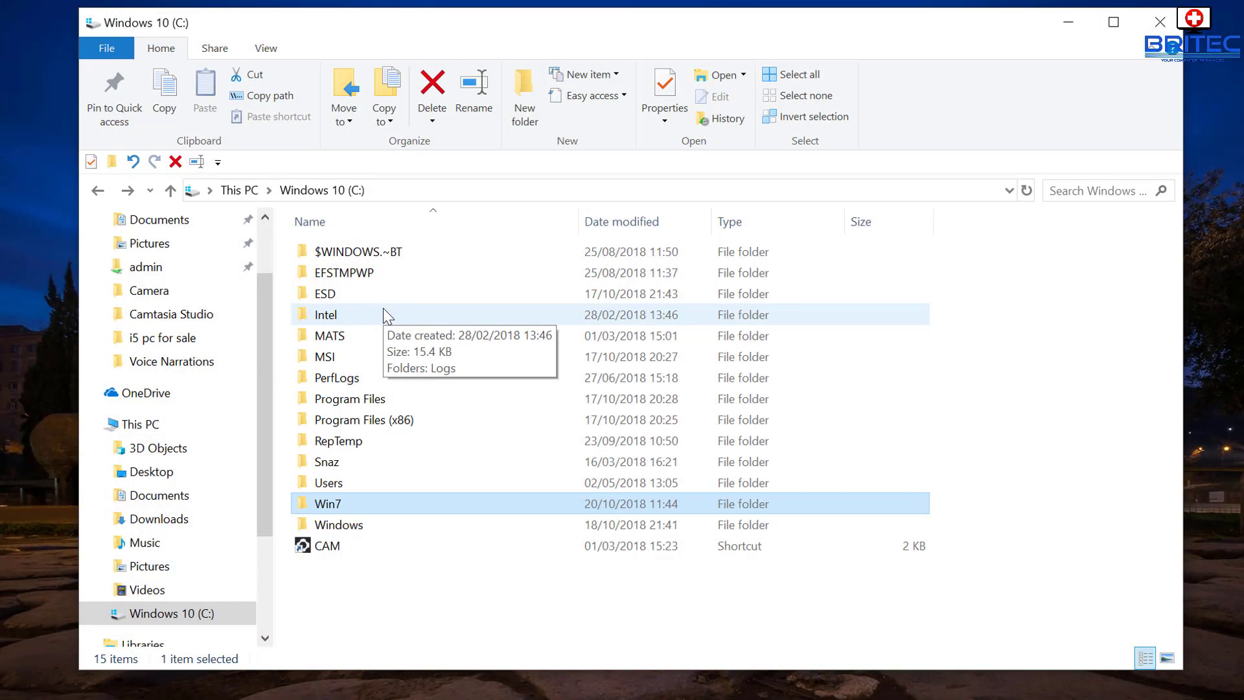
Copy the install.wim file from C:\Win7\ISO\sources.
double_click(330, 504)
double_click(329, 254)
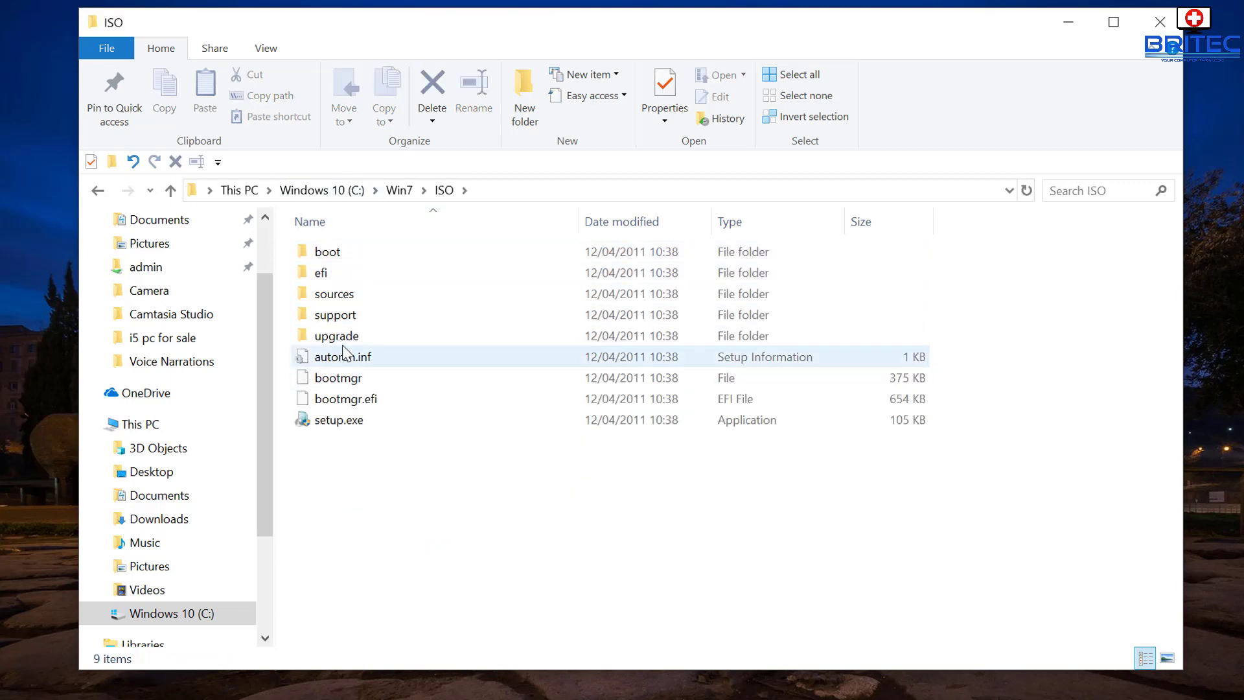
double_click(354, 295)
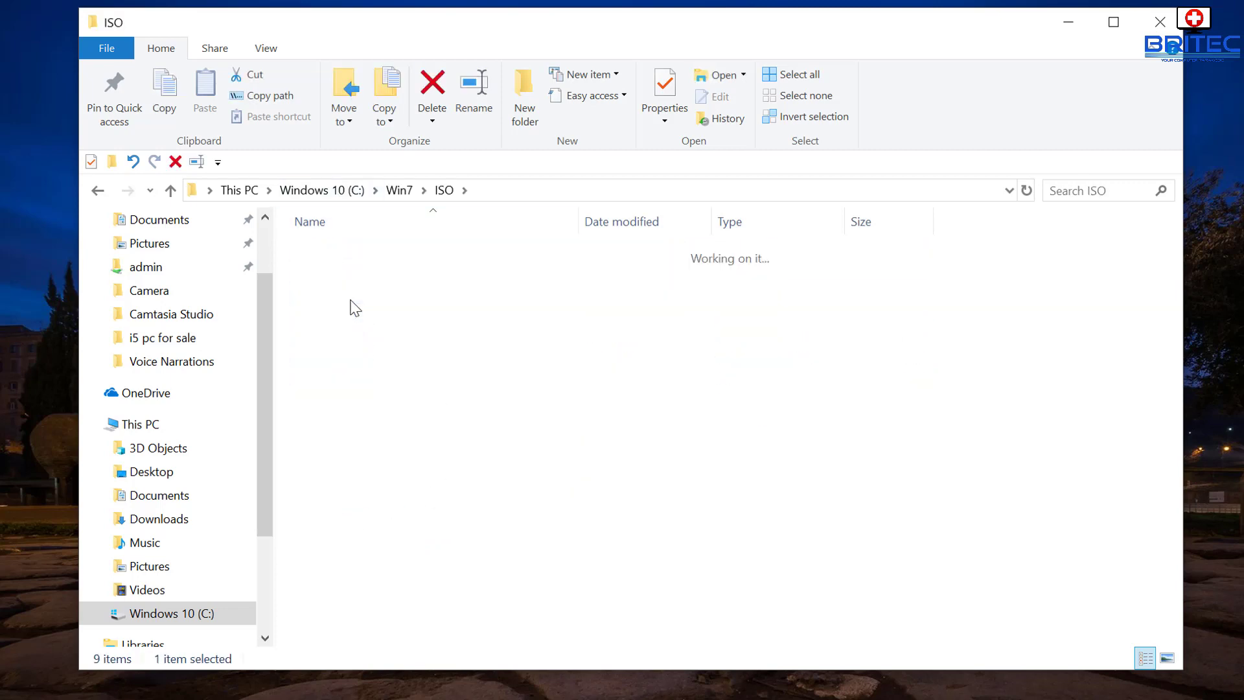
scroll(348, 453, down, 5)
scroll(348, 454, down, 12)
scroll(348, 447, down, 3)
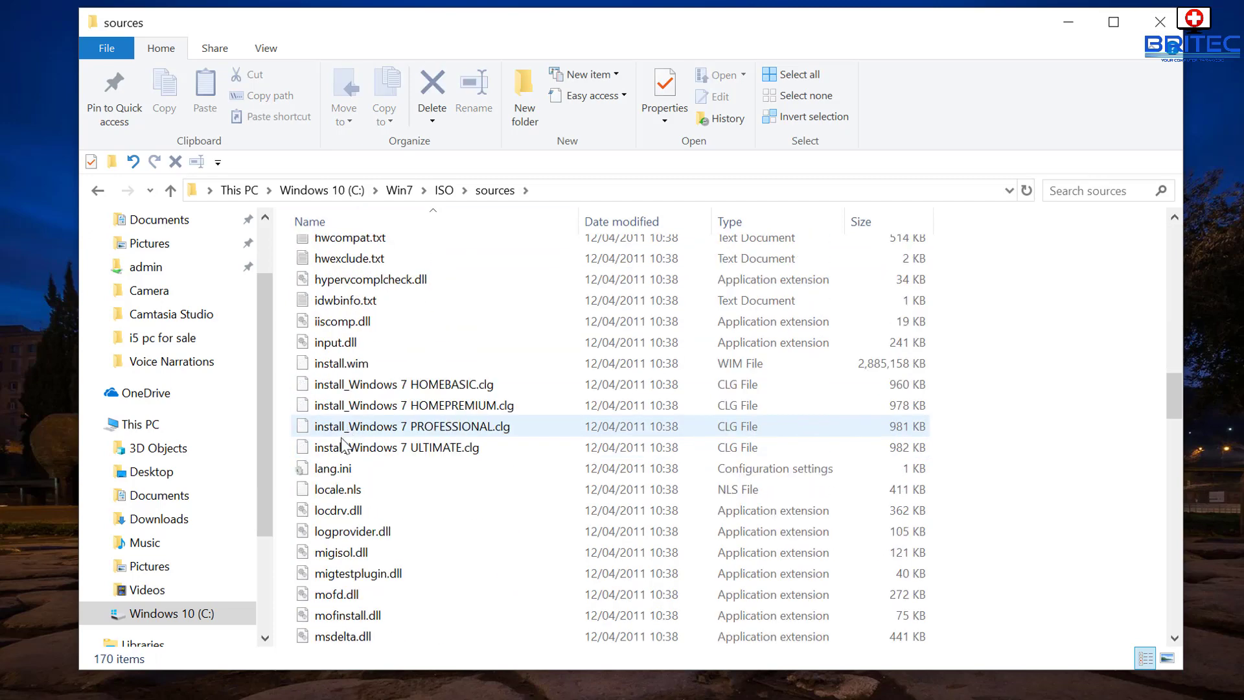
click(347, 371)
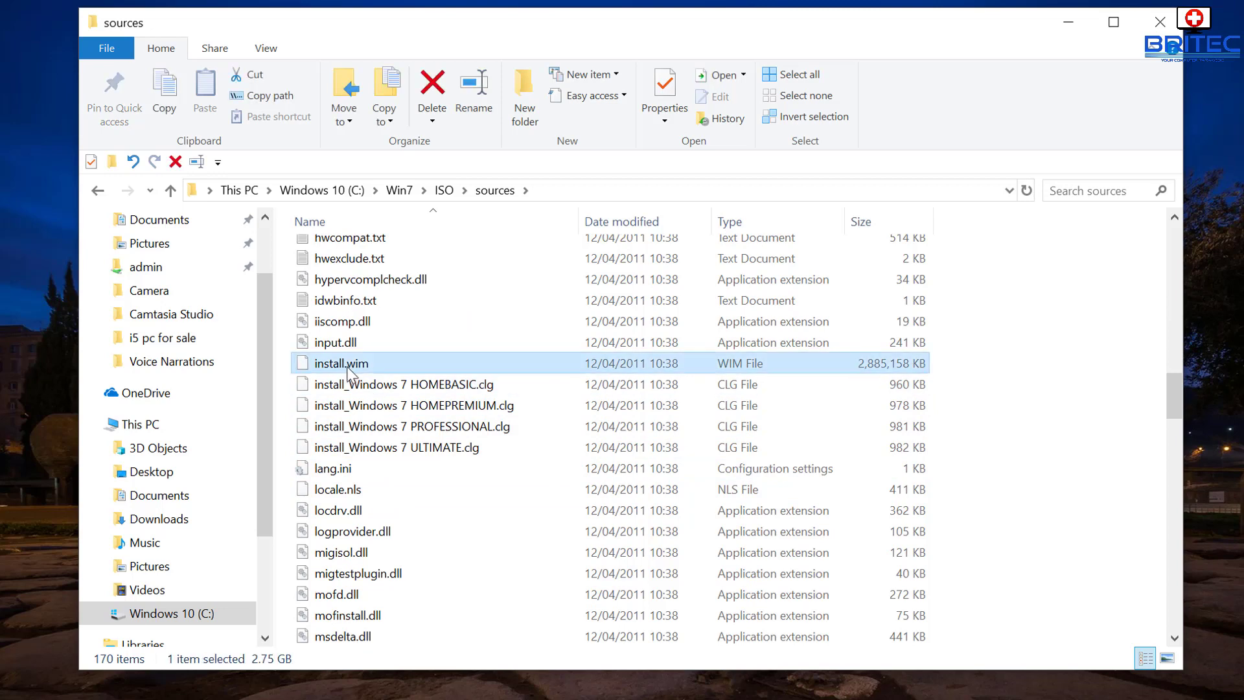
right_click(369, 366)
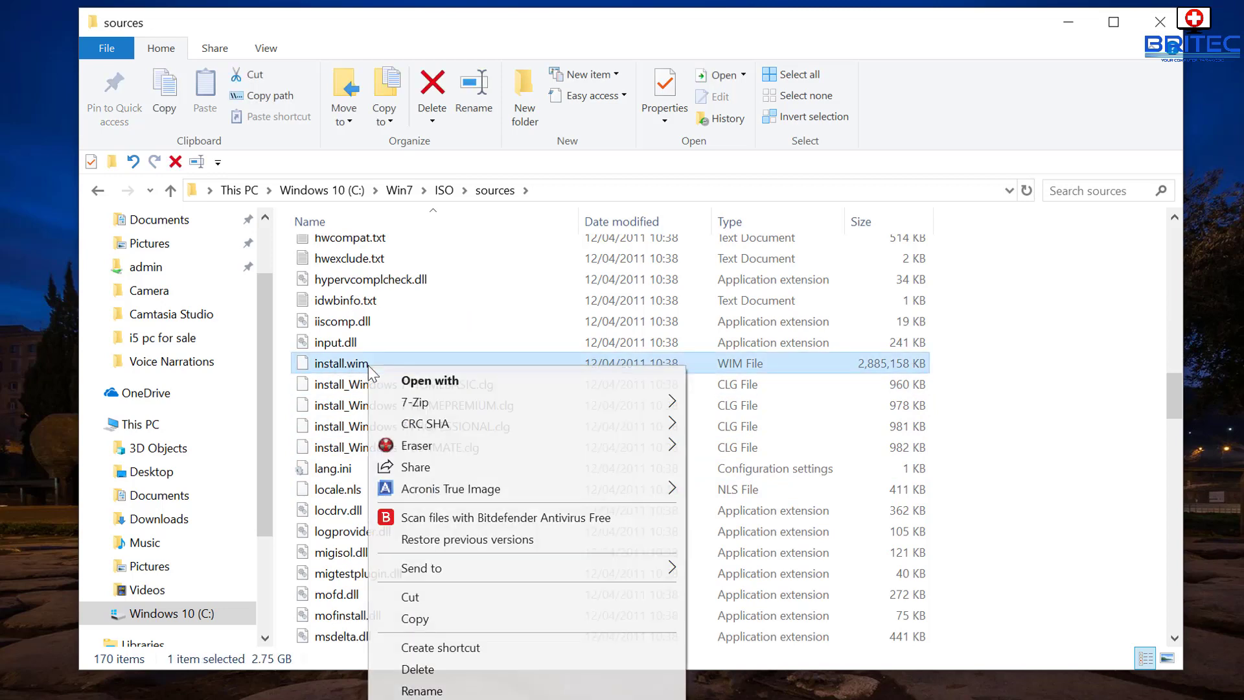
click(427, 618)
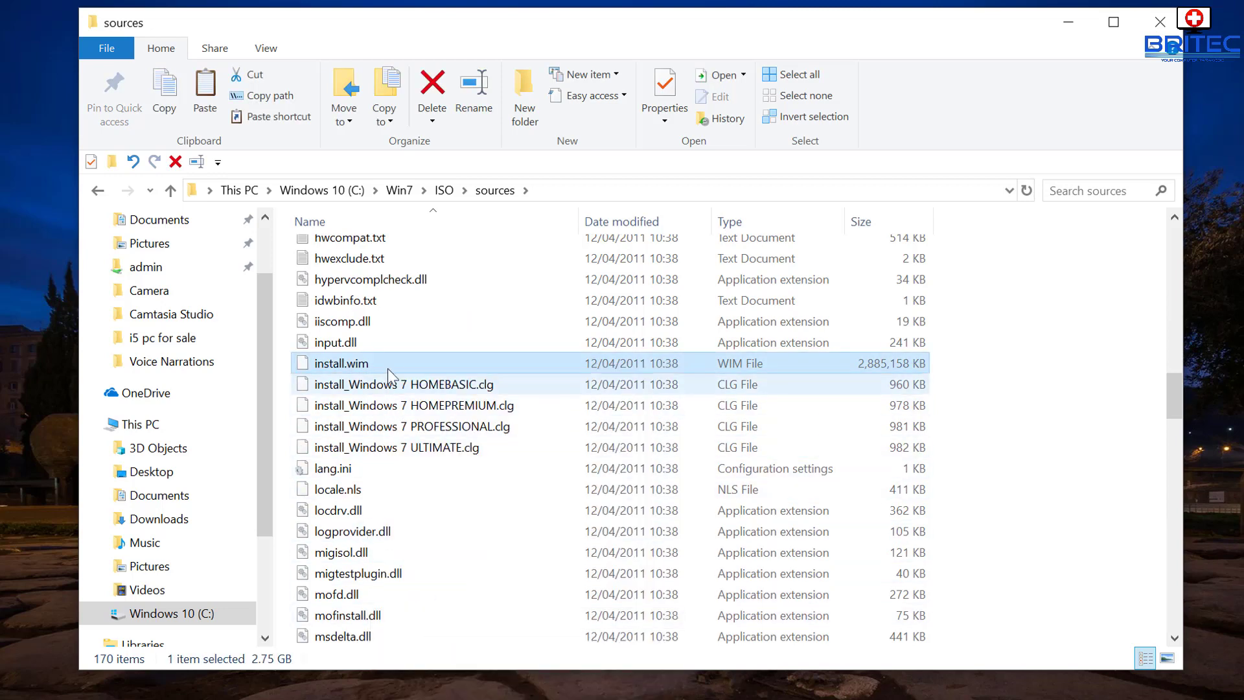
Paste the copied install.wim into the C:\Win7\Wim folder.
click(98, 192)
click(98, 192)
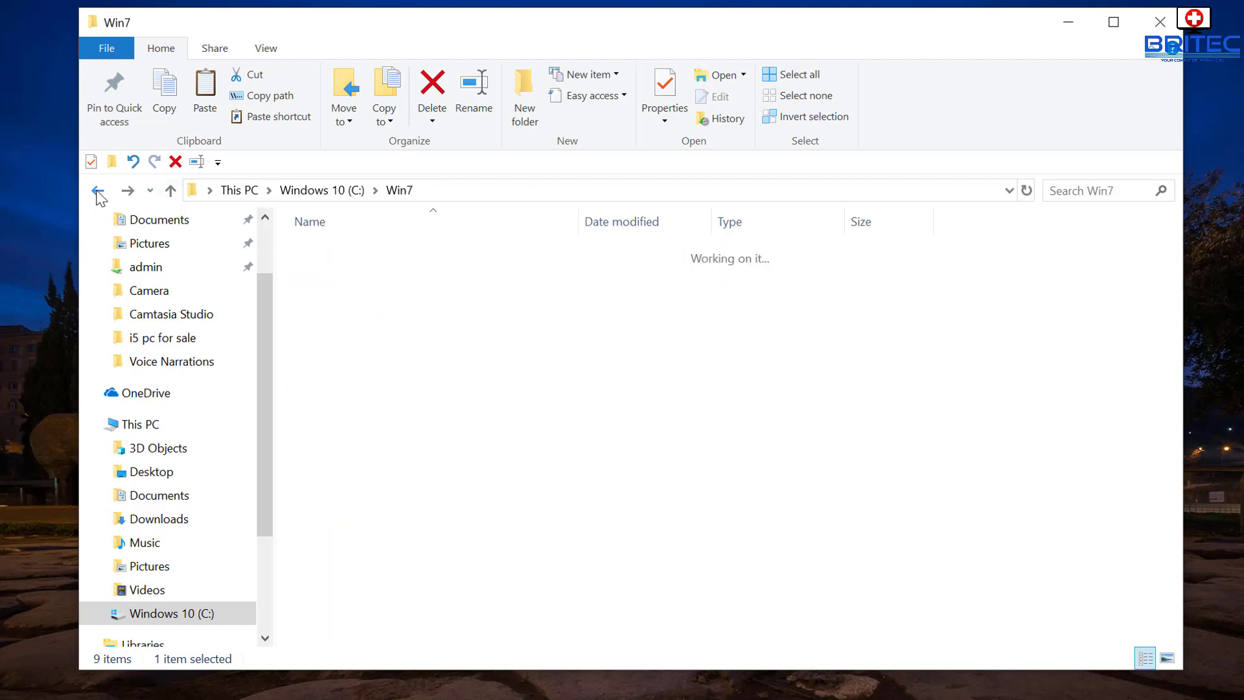
double_click(317, 314)
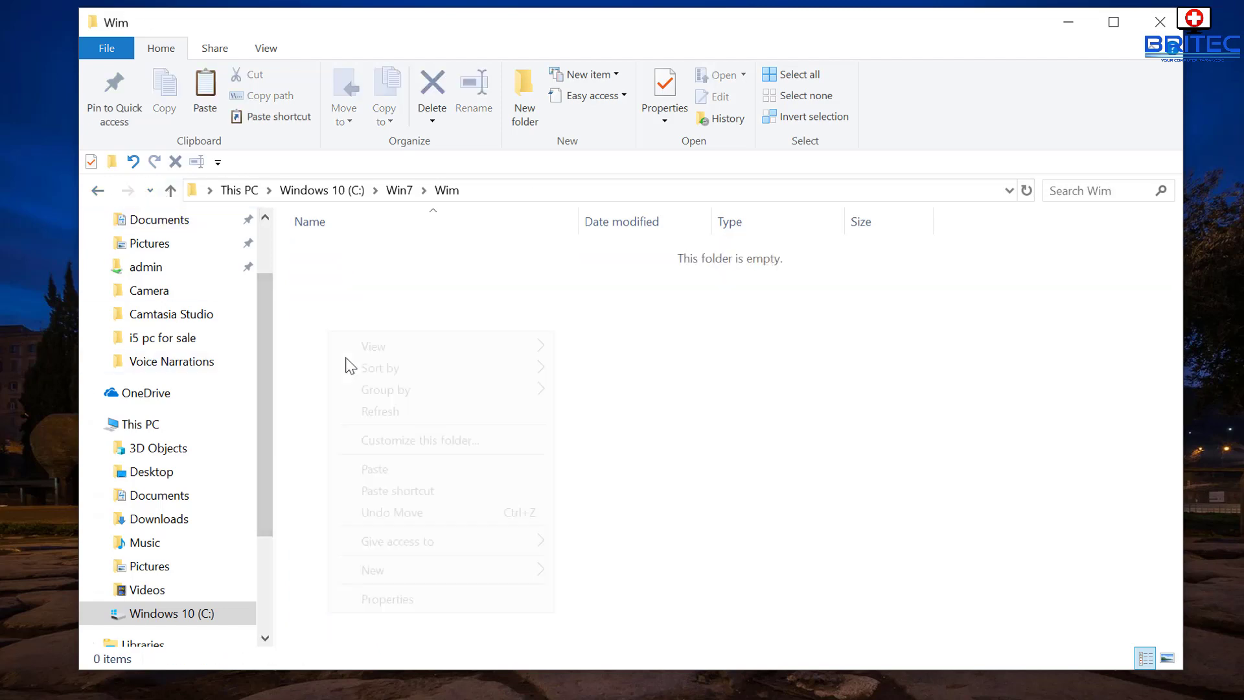
right_click(333, 338)
click(373, 471)
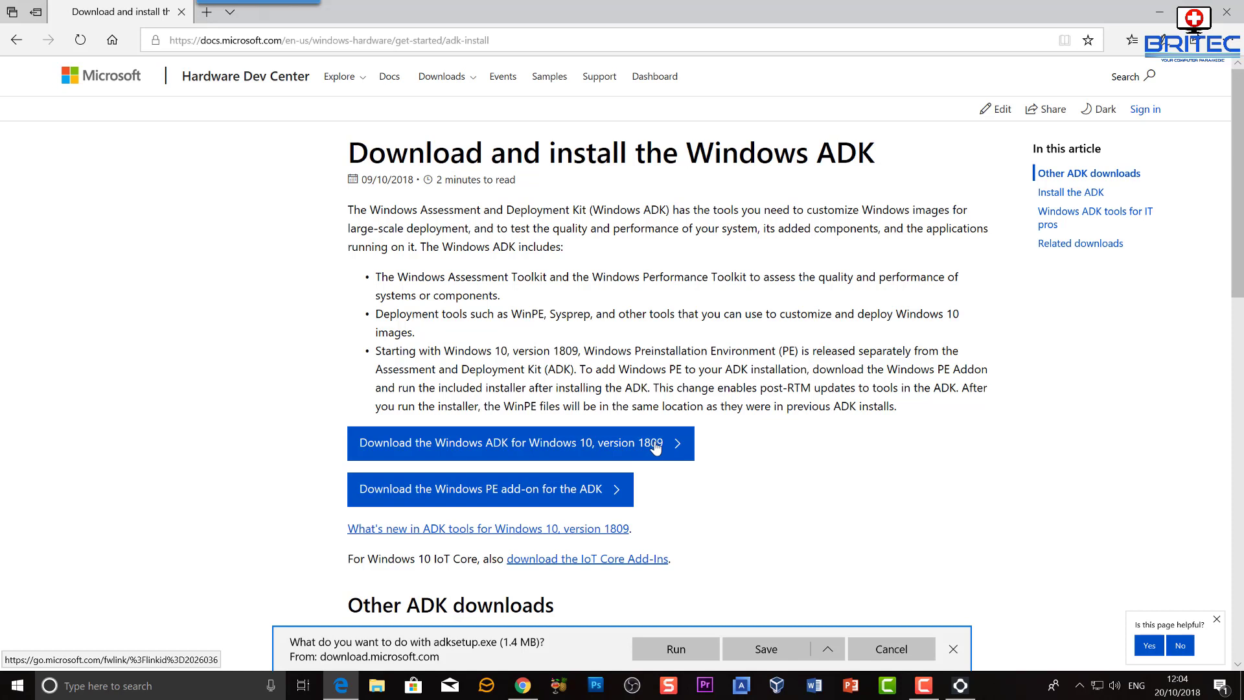
Check the installed Windows 10 version in the system's About information and close Settings.
right_click(20, 689)
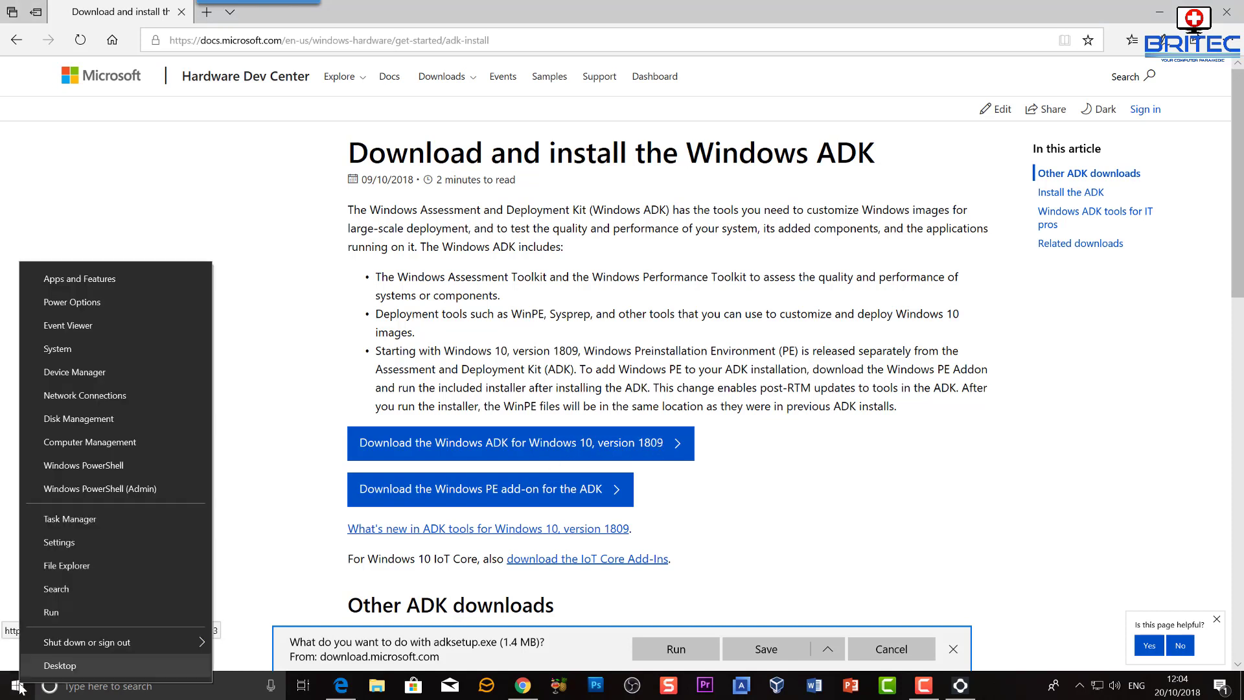
click(81, 353)
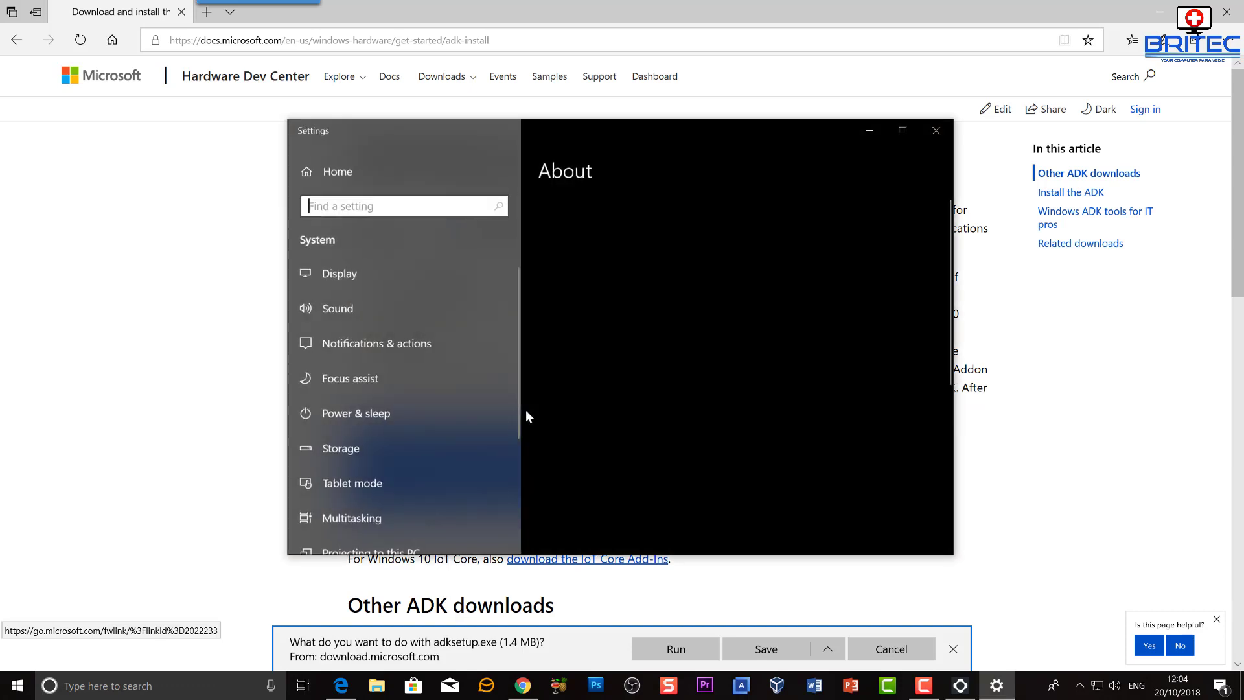
scroll(492, 383, down, 3)
scroll(564, 435, down, 5)
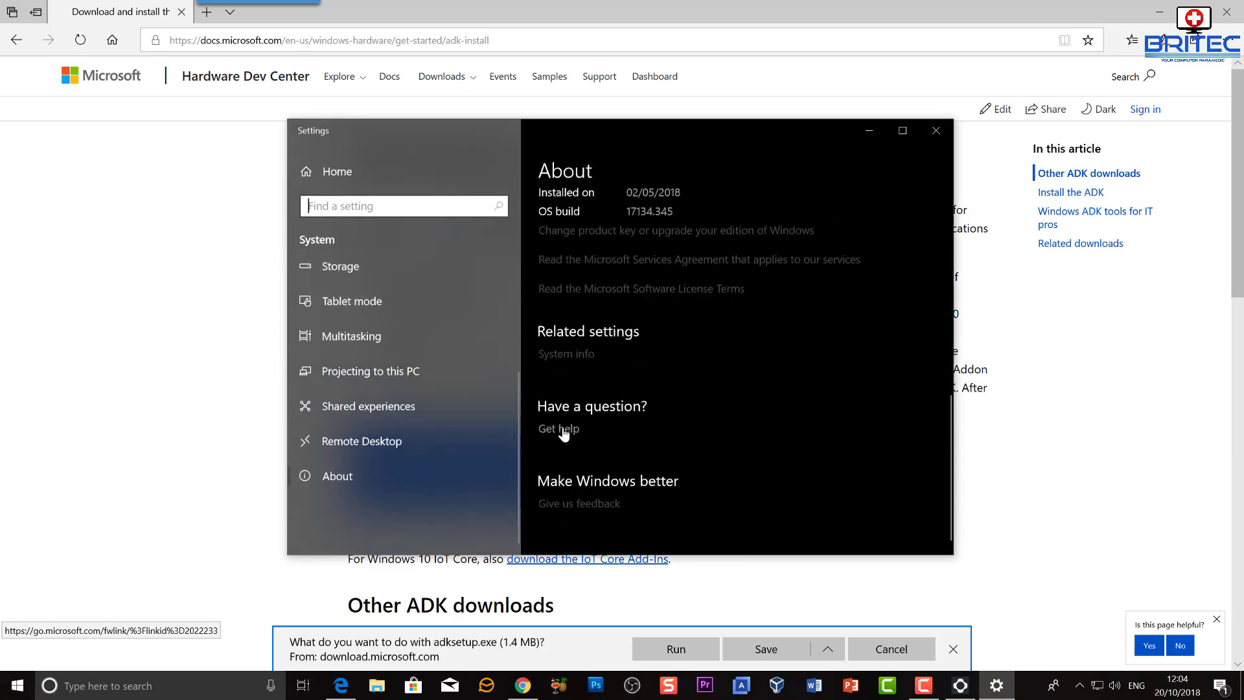
scroll(563, 434, up, 3)
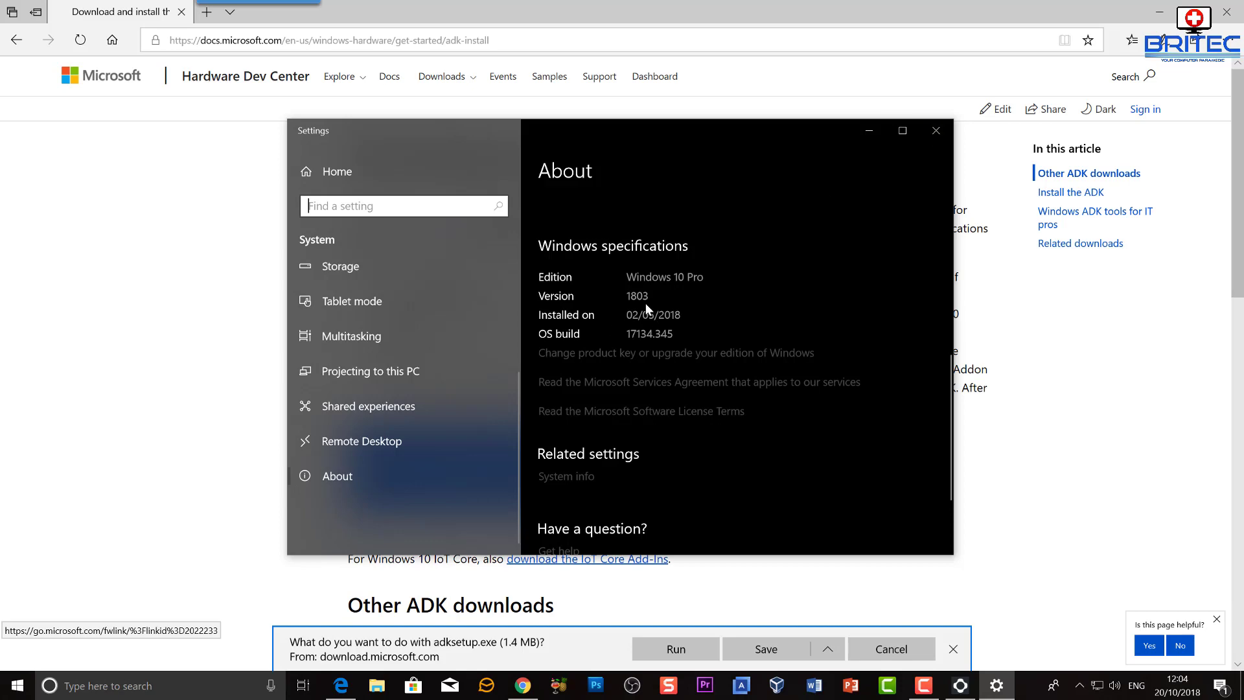
click(934, 131)
Download and run the ADK installer for Windows 10, version 1803, minimize the browser, and accept installing to C:\Program Files (x86)\Windows Kits\10\.
scroll(547, 370, down, 5)
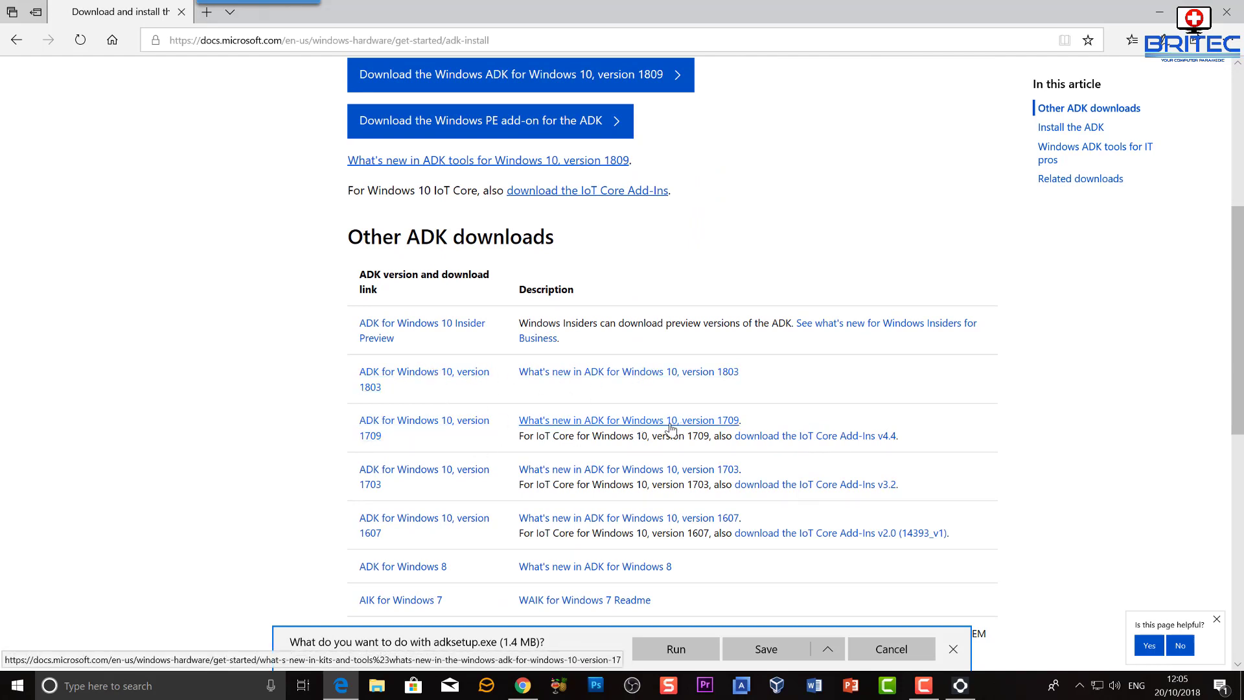
key(alt+Left)
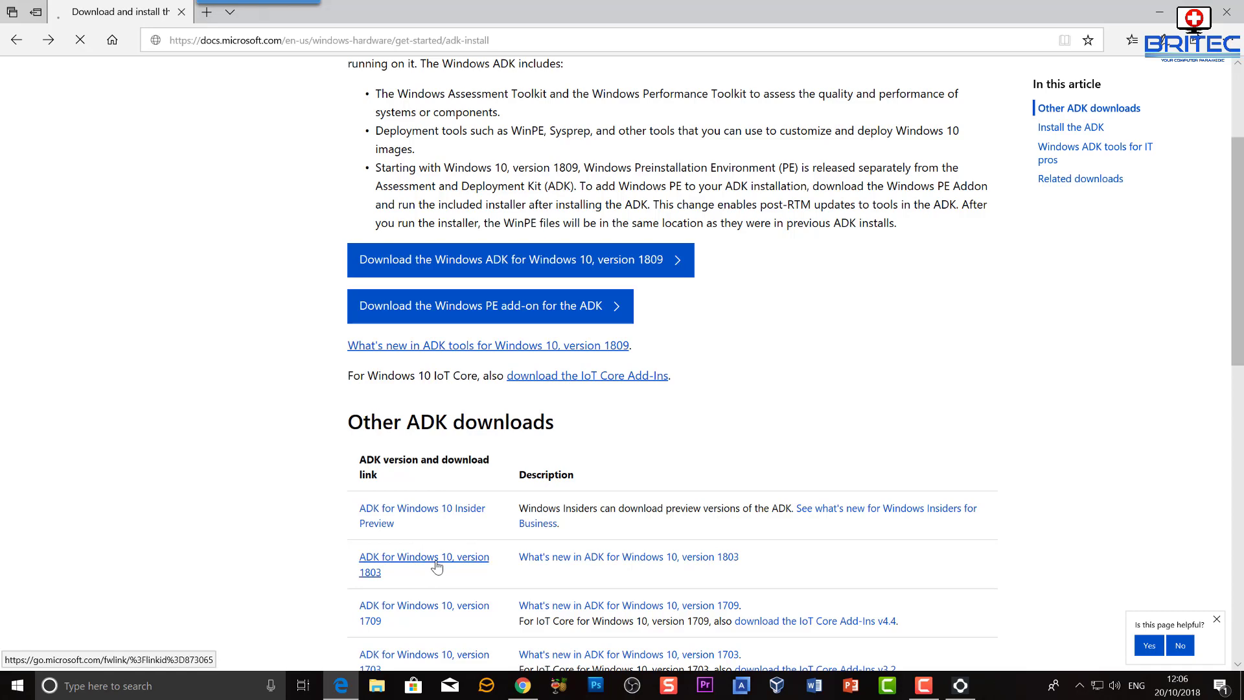
click(435, 565)
click(678, 649)
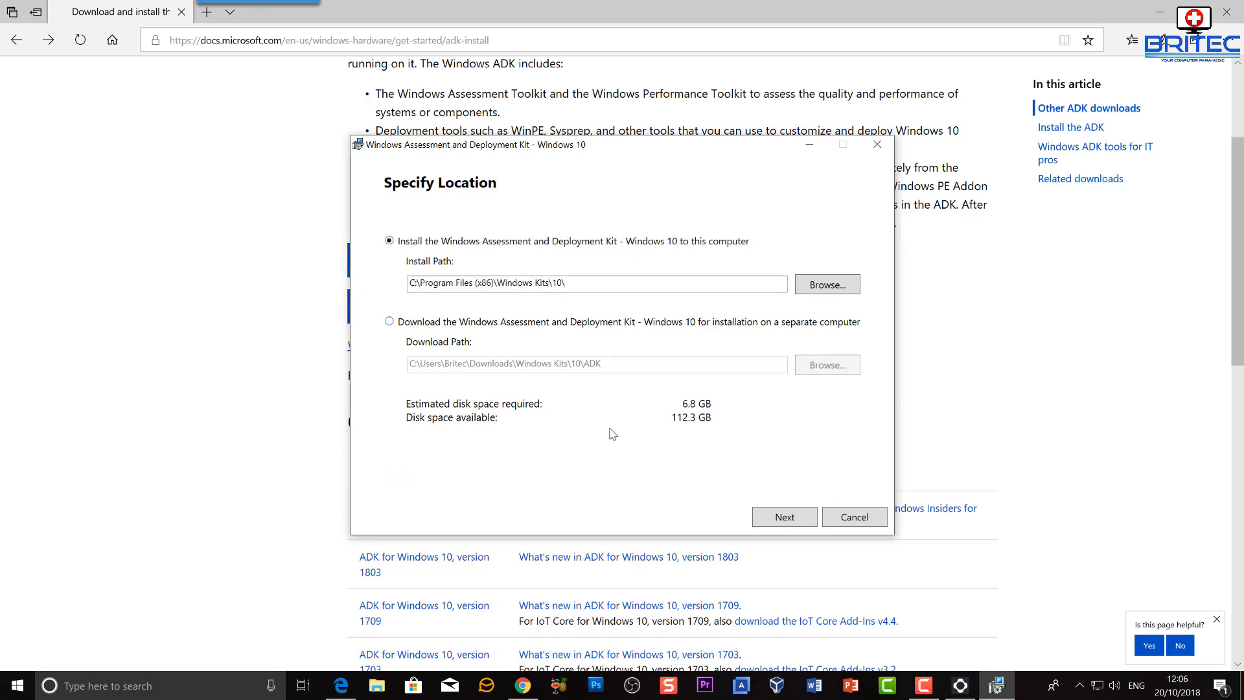
click(1160, 12)
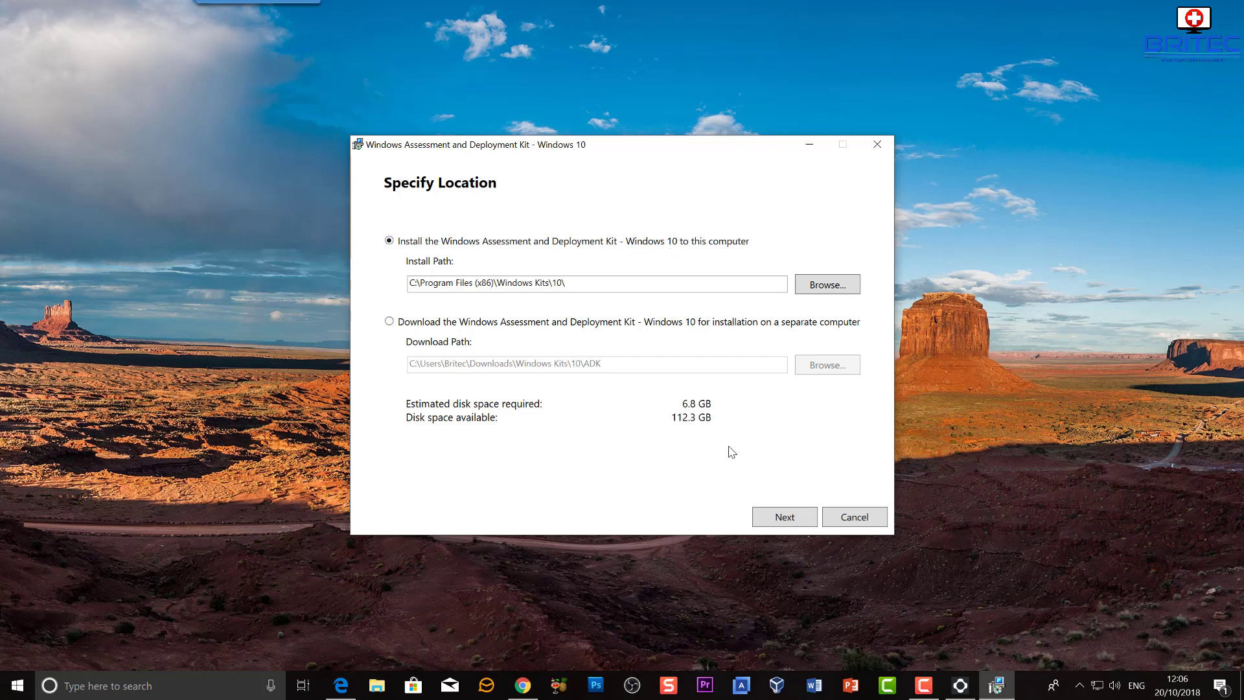
click(787, 517)
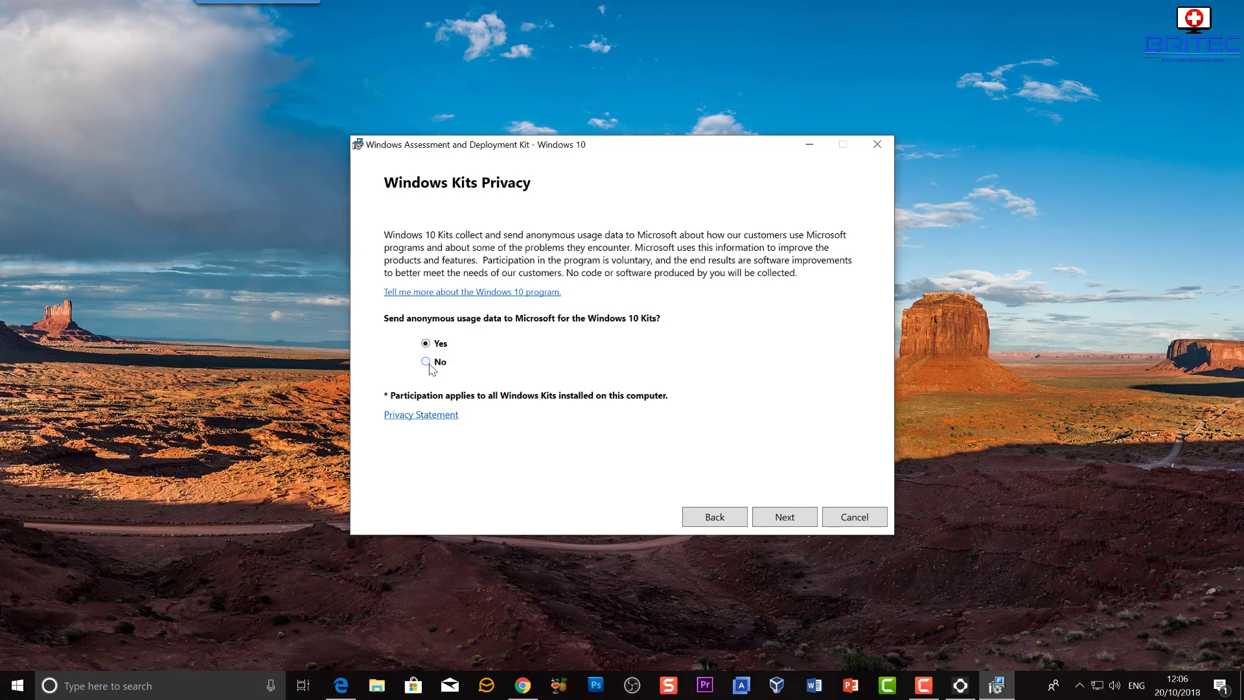
Accept the ADK license agreement, install the kit with the Deployment Tools feature included, and close the finished installer.
click(803, 522)
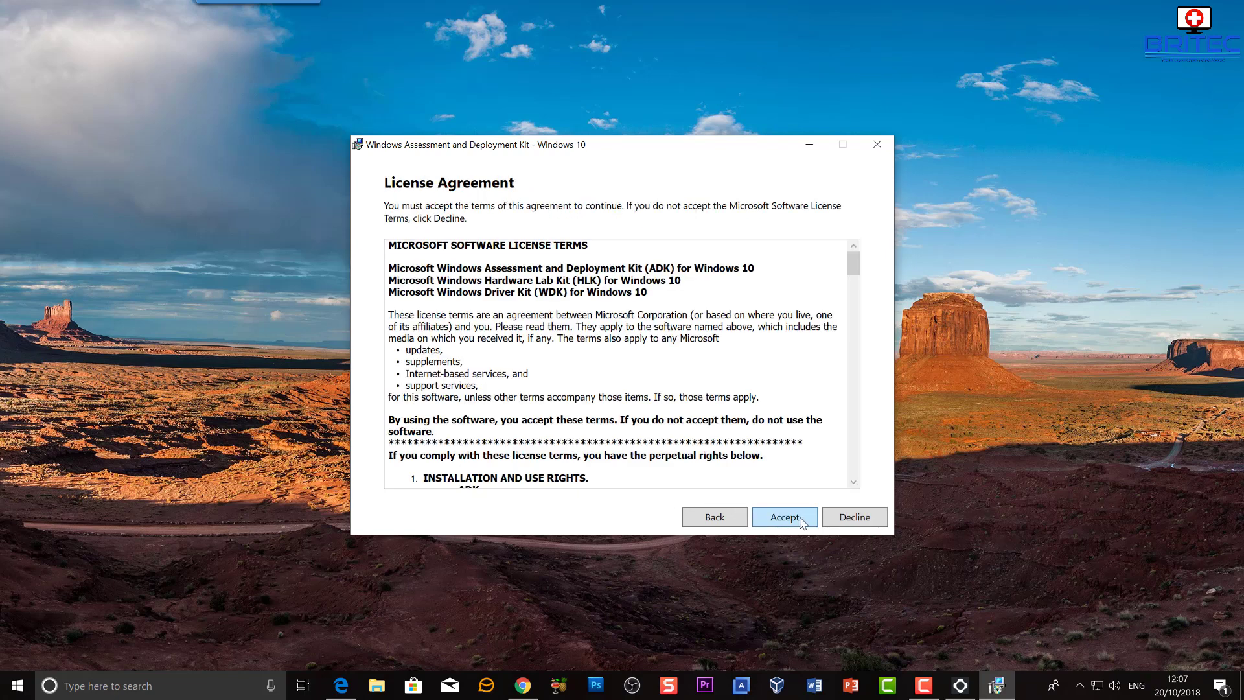
click(804, 522)
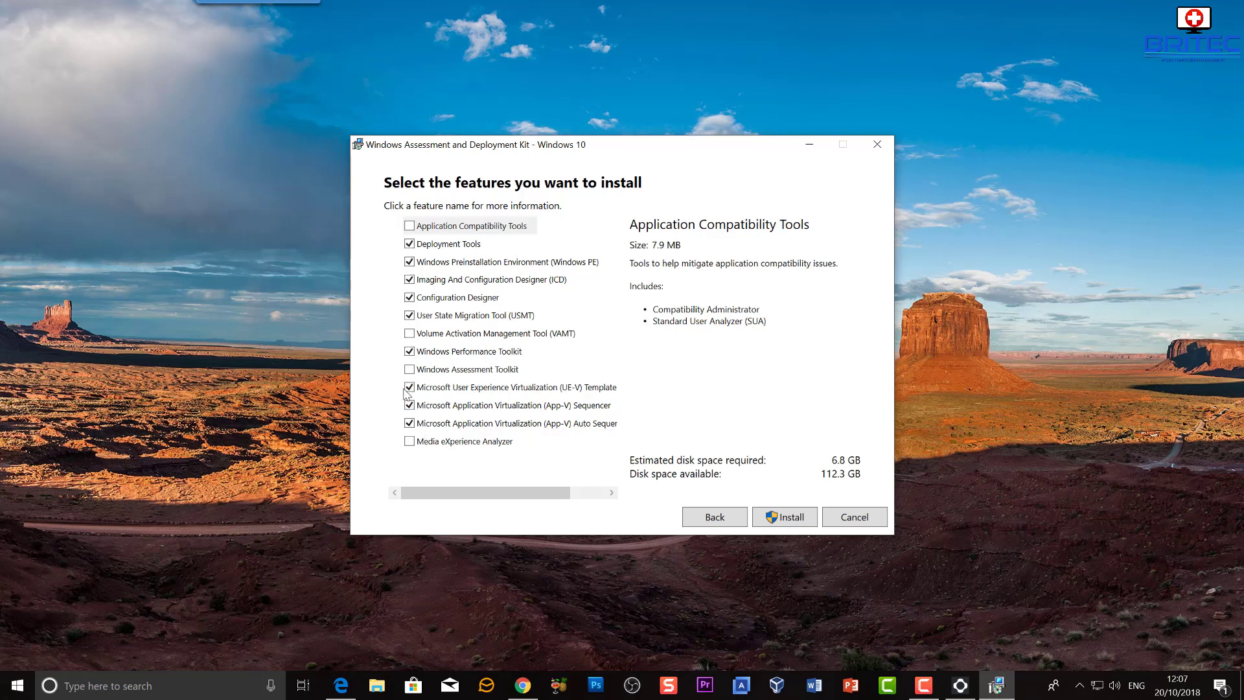
click(448, 244)
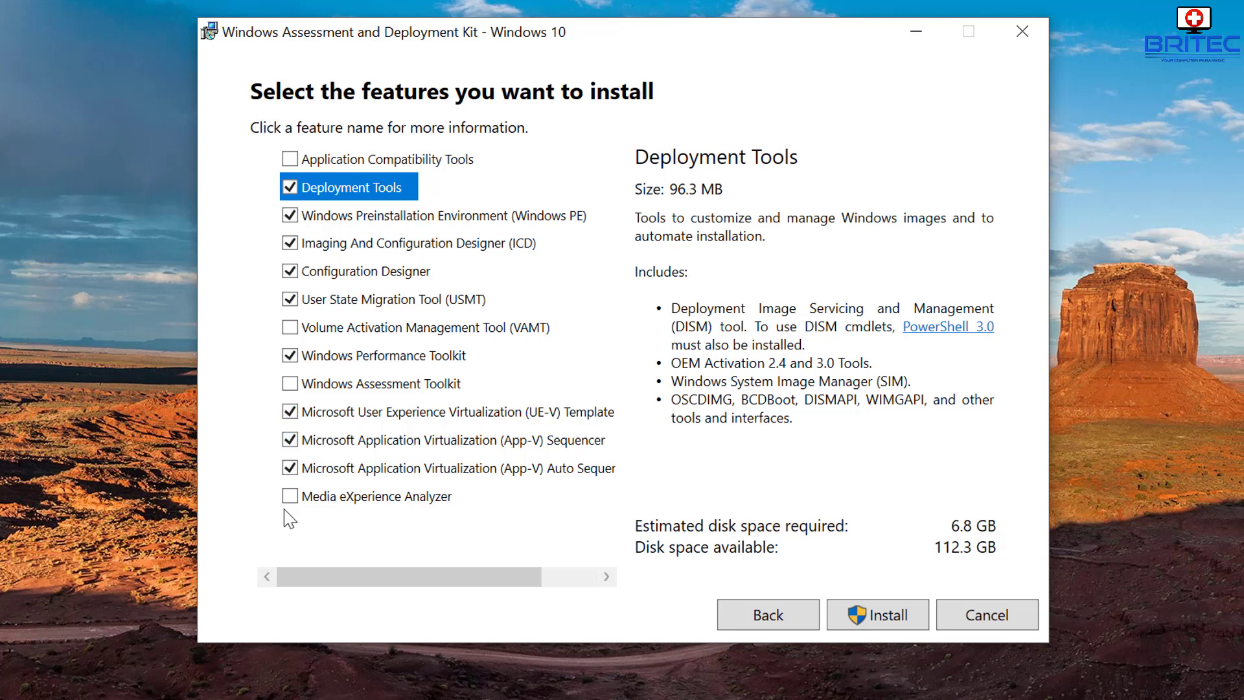
click(451, 468)
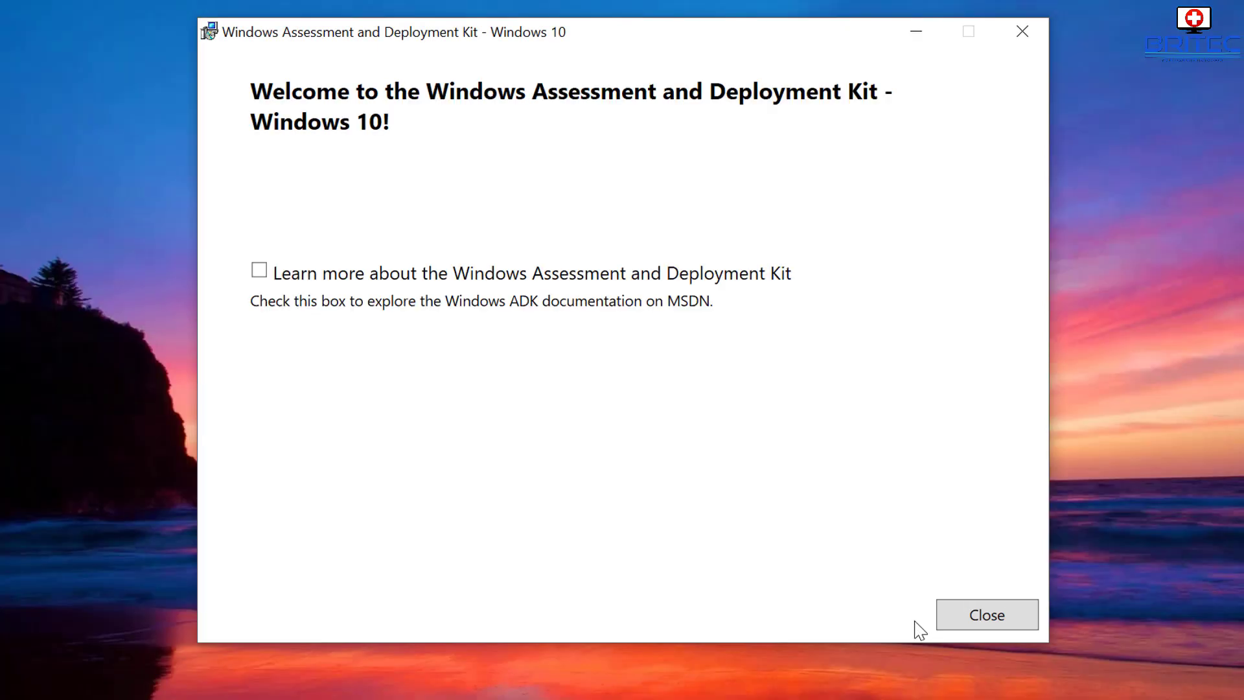
click(995, 619)
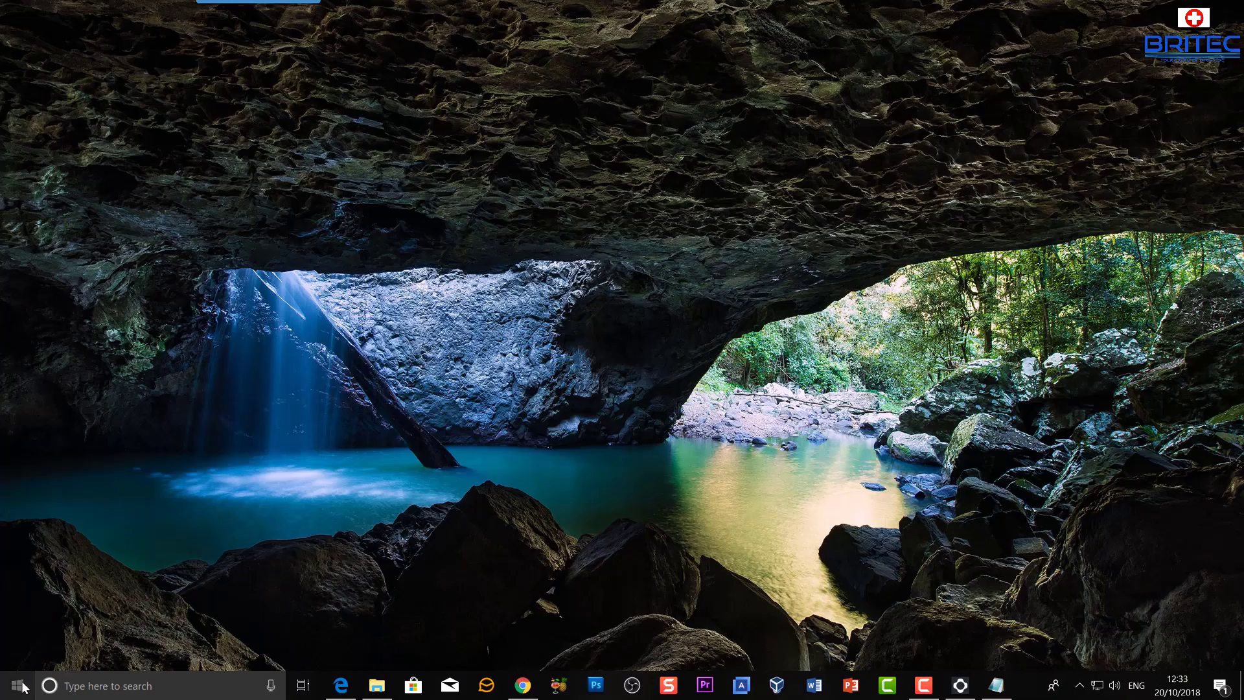
Run the Deployment and Imaging Tools Environment as administrator and use DISM to mount index 1 of c:\Win7\Wim\install.wim to c:\Win7\Mount.
click(19, 686)
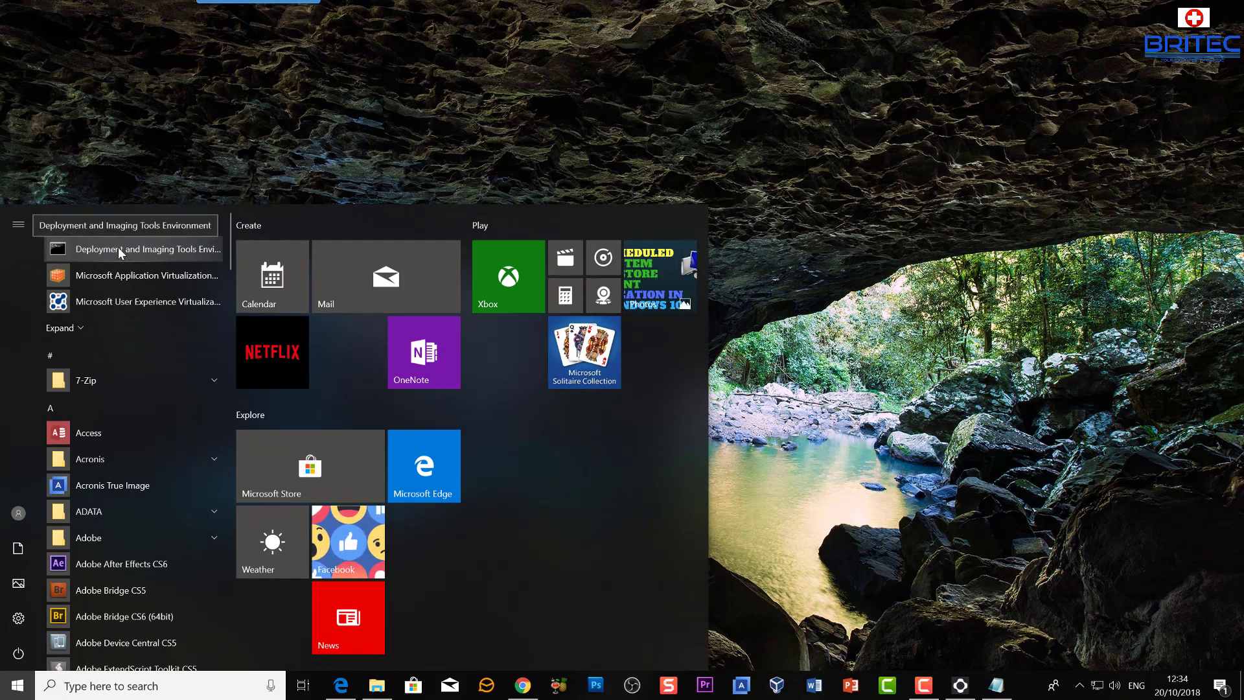
click(140, 249)
right_click(140, 248)
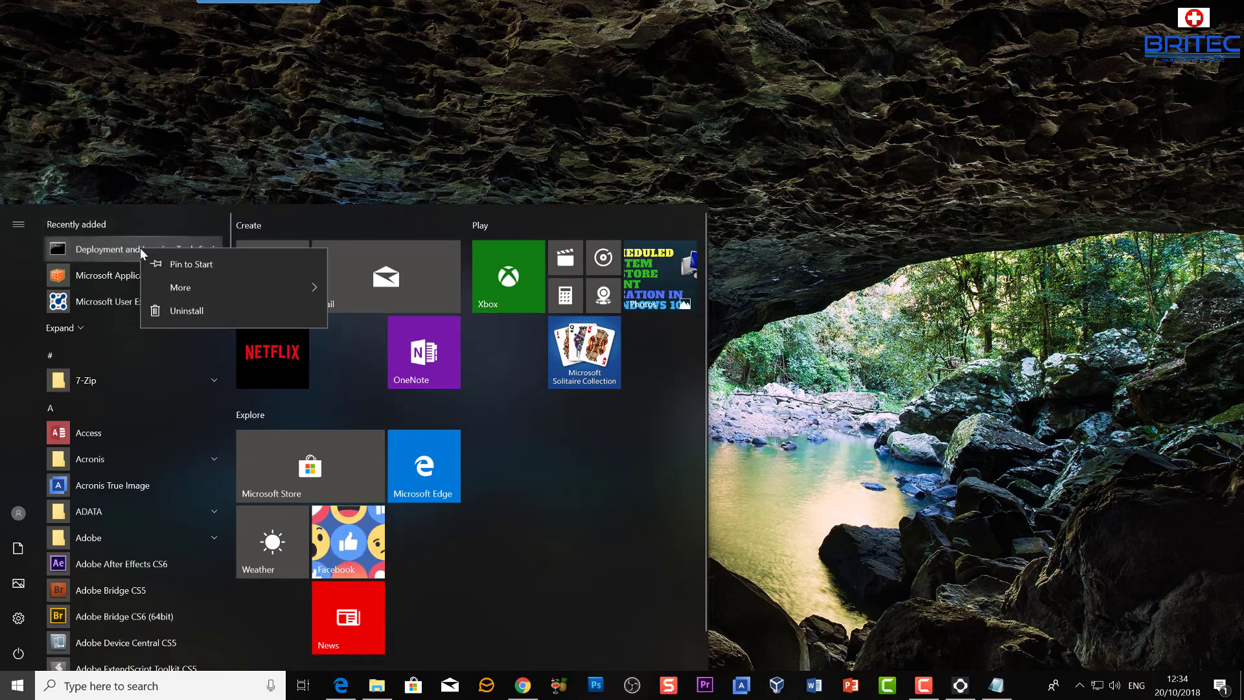
mouse_move(189, 289)
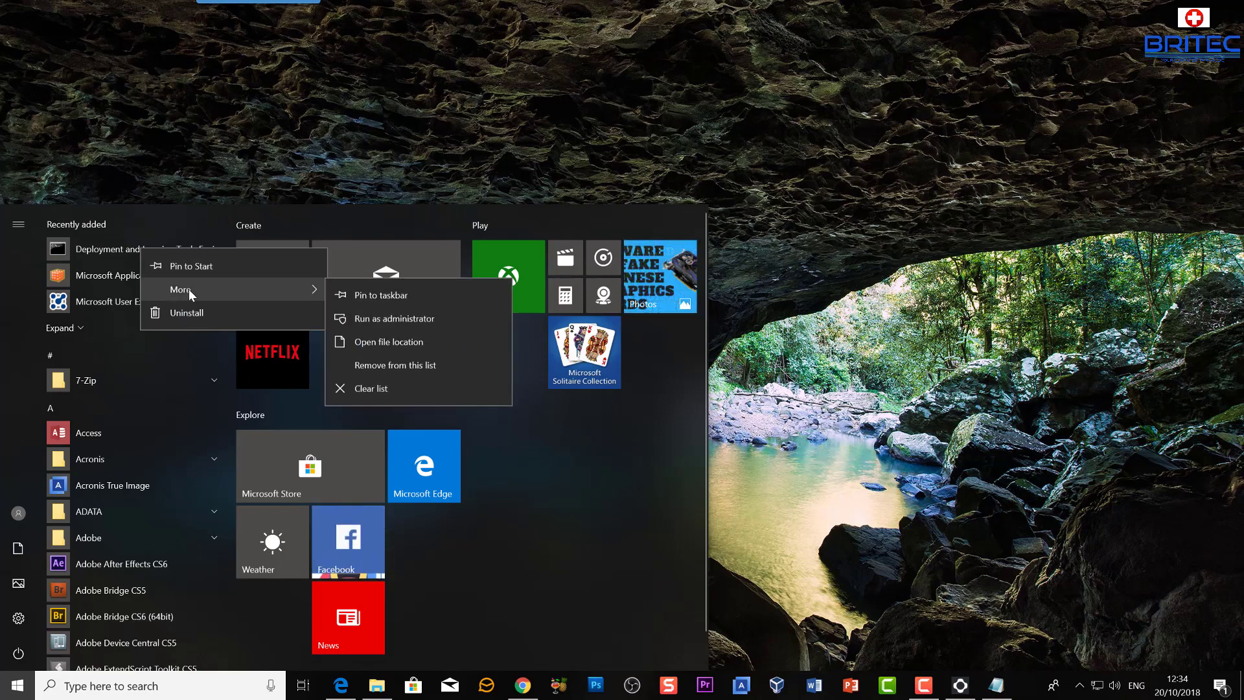
click(381, 324)
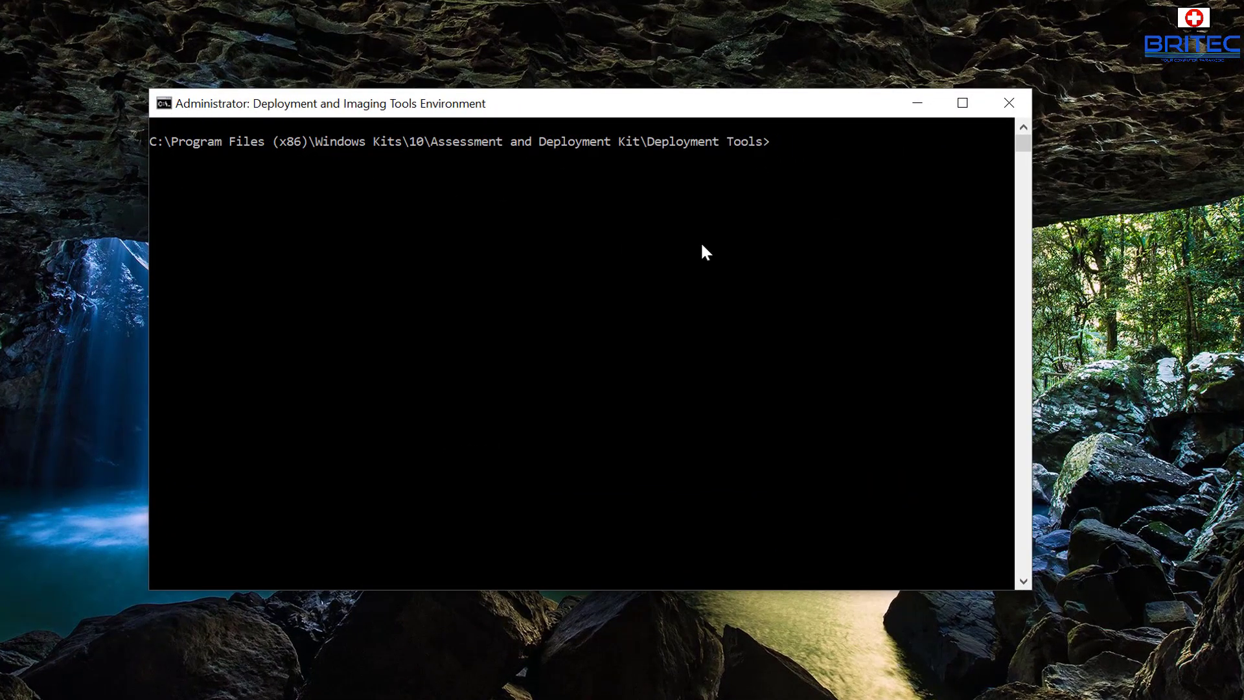
text(dism /mount-wim /wimfile:"c:\Win7\Wim\install.wim" /mountdir:"c:\Win7\Mount" /index:1)
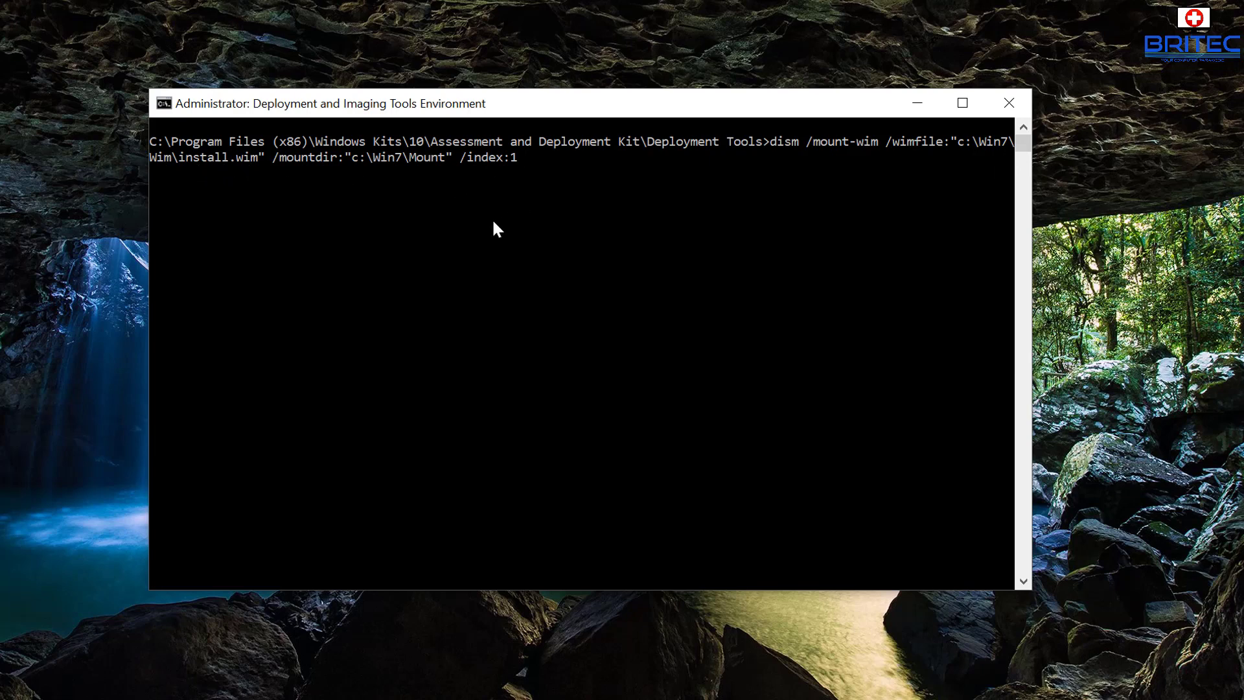
key(Return)
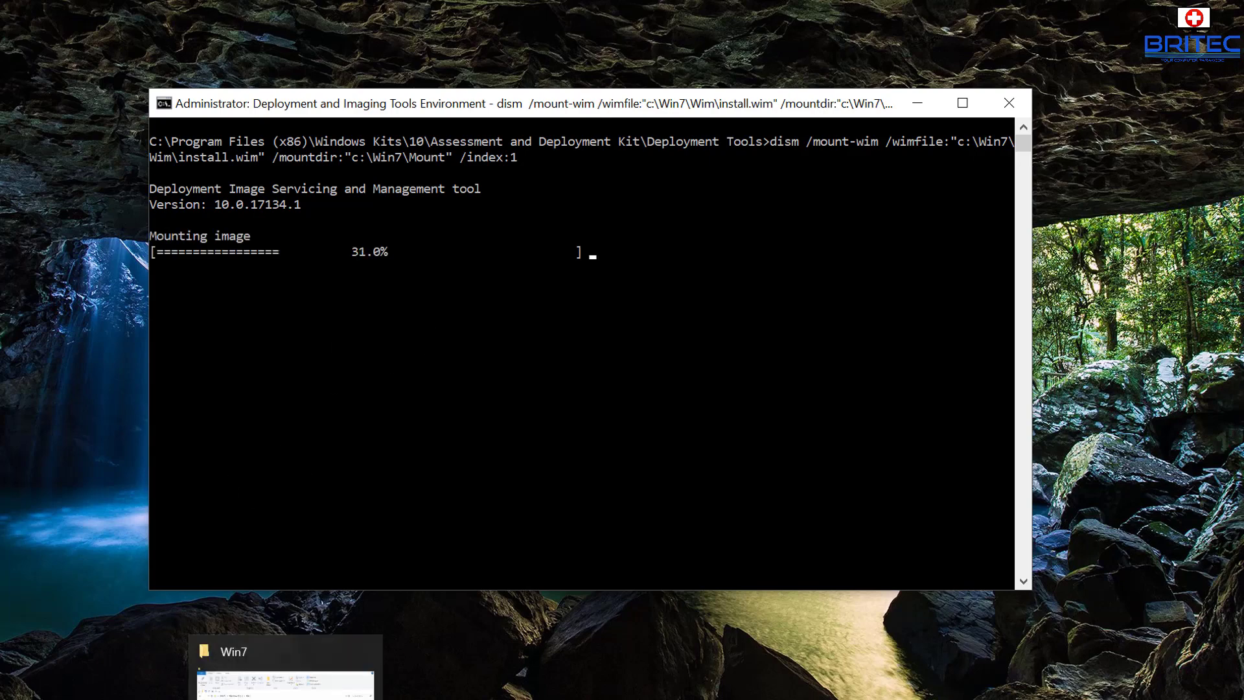
Check the contents of the Wim and Mount folders in C:\Win7 and minimize File Explorer.
click(279, 671)
drag(606, 298, 540, 42)
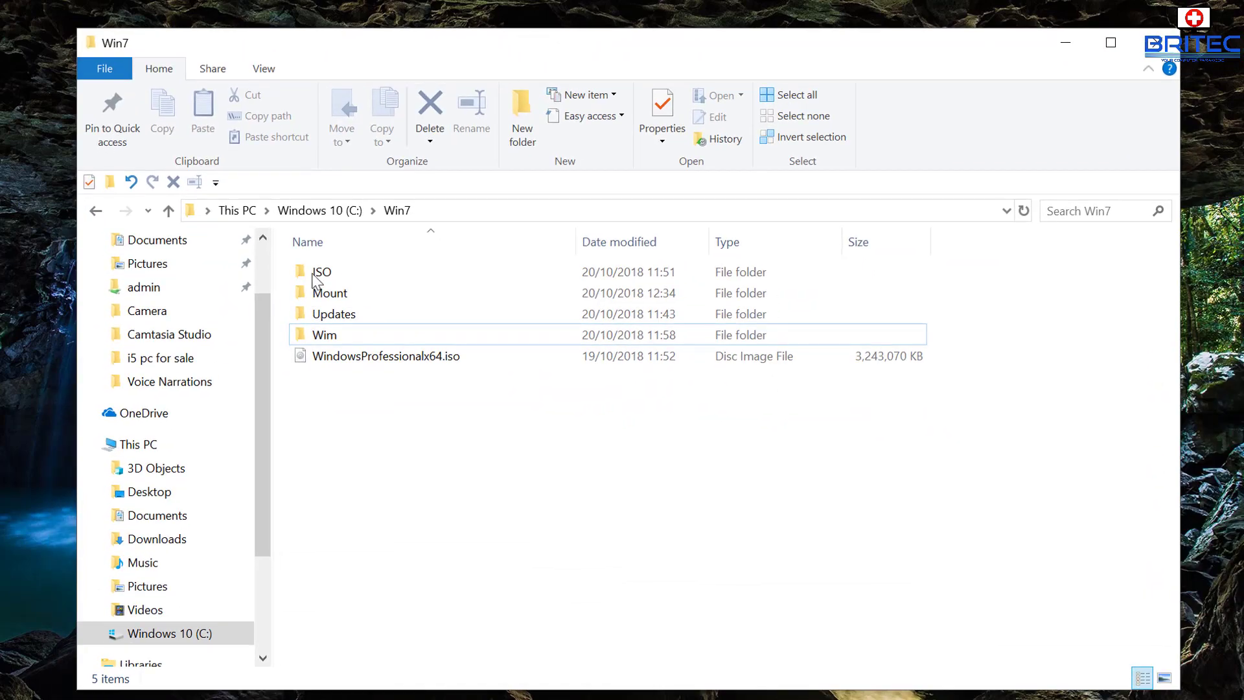
double_click(339, 336)
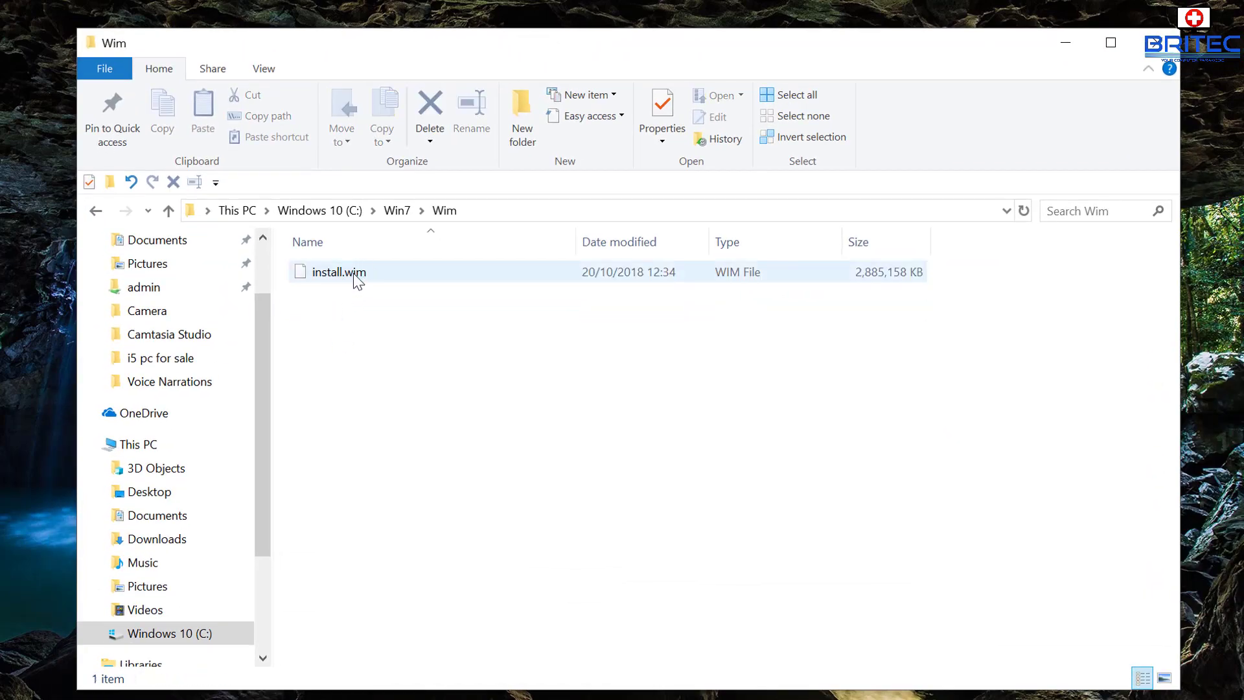
click(96, 211)
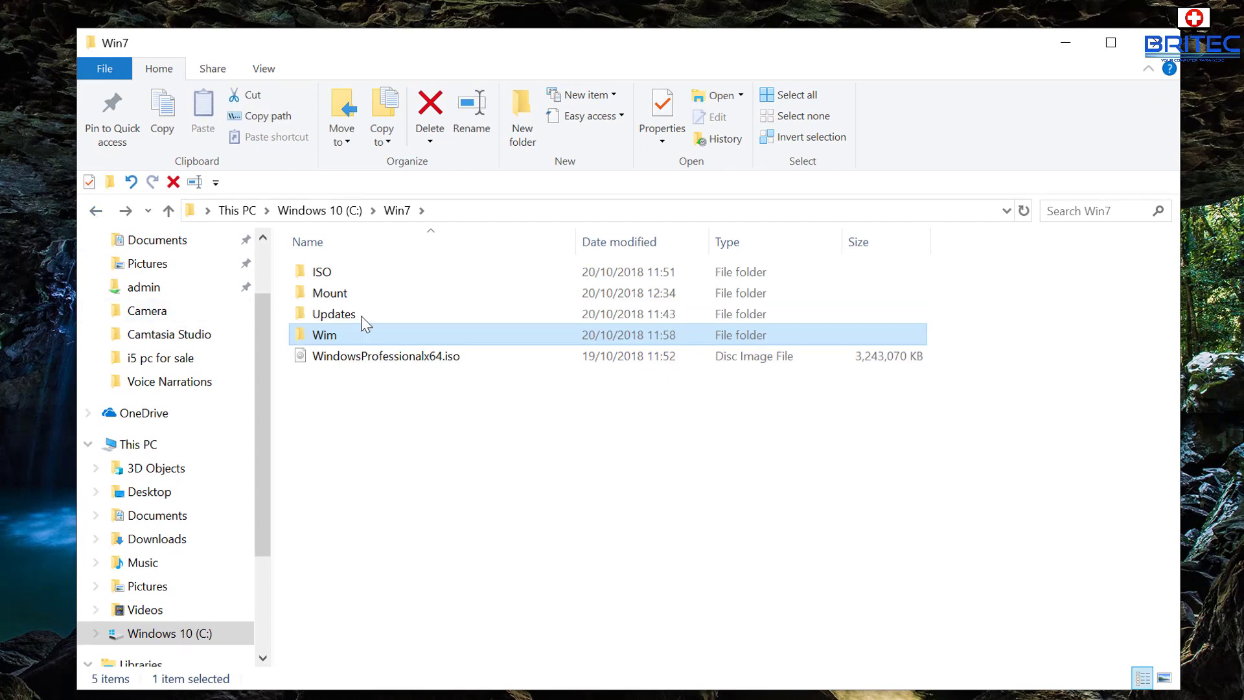
double_click(353, 293)
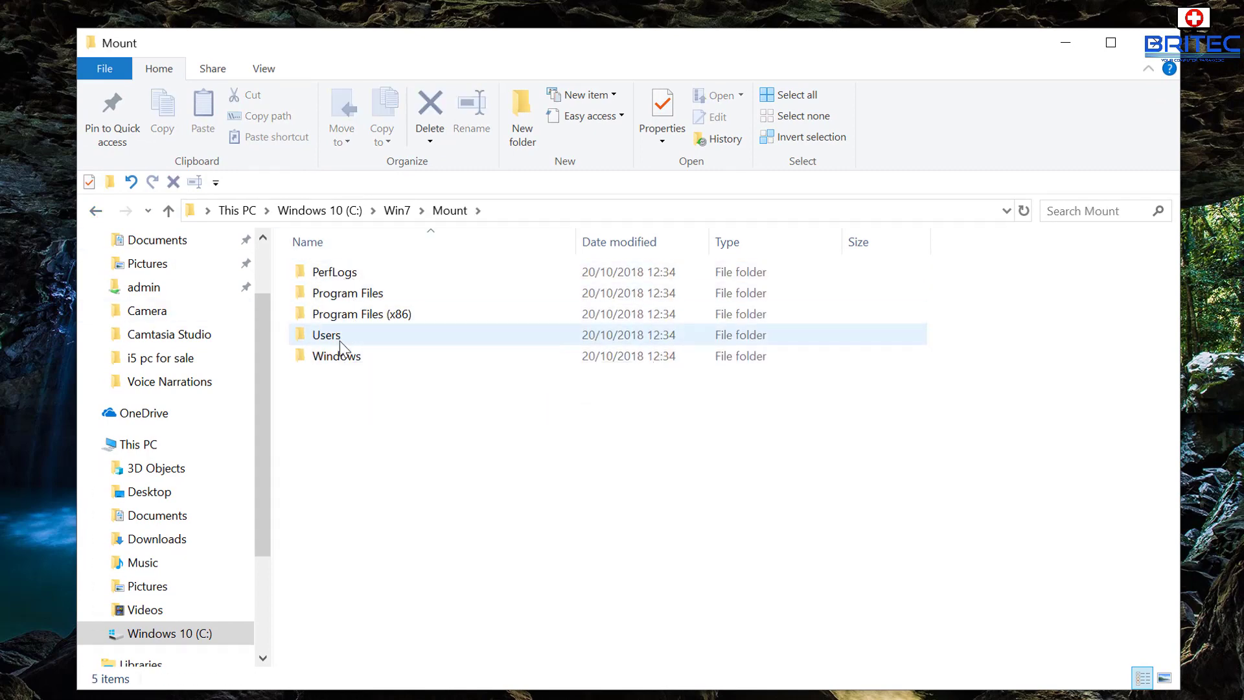
click(93, 209)
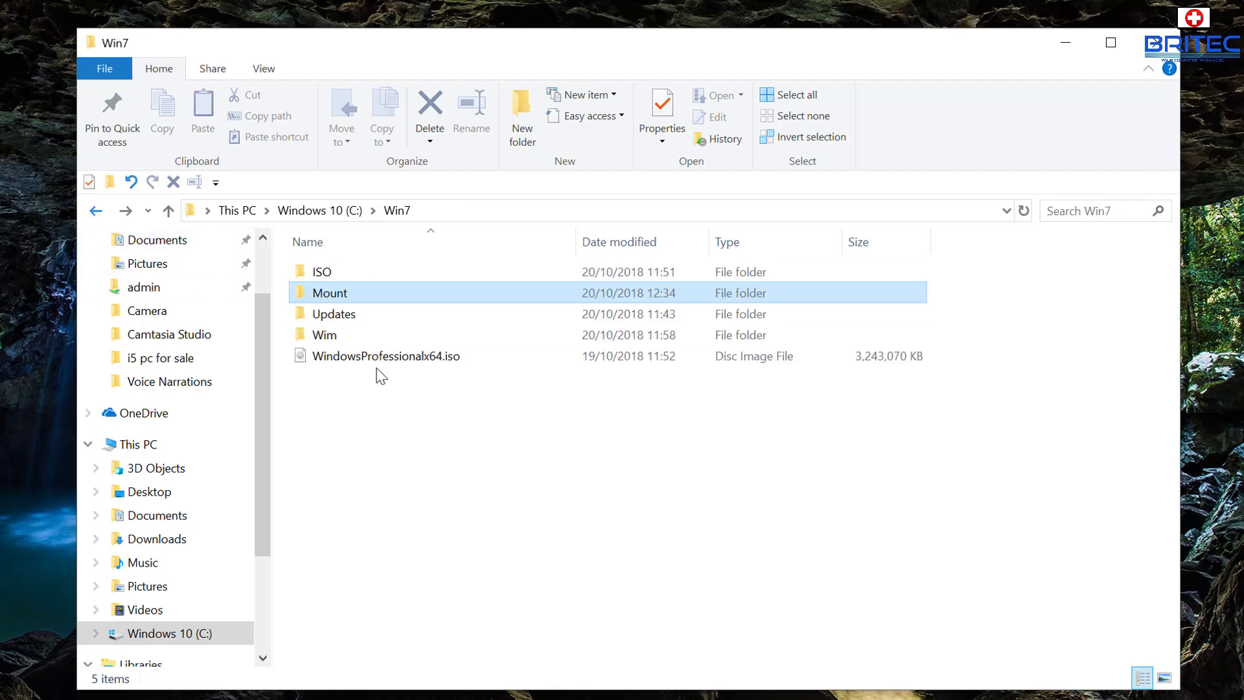
click(1065, 42)
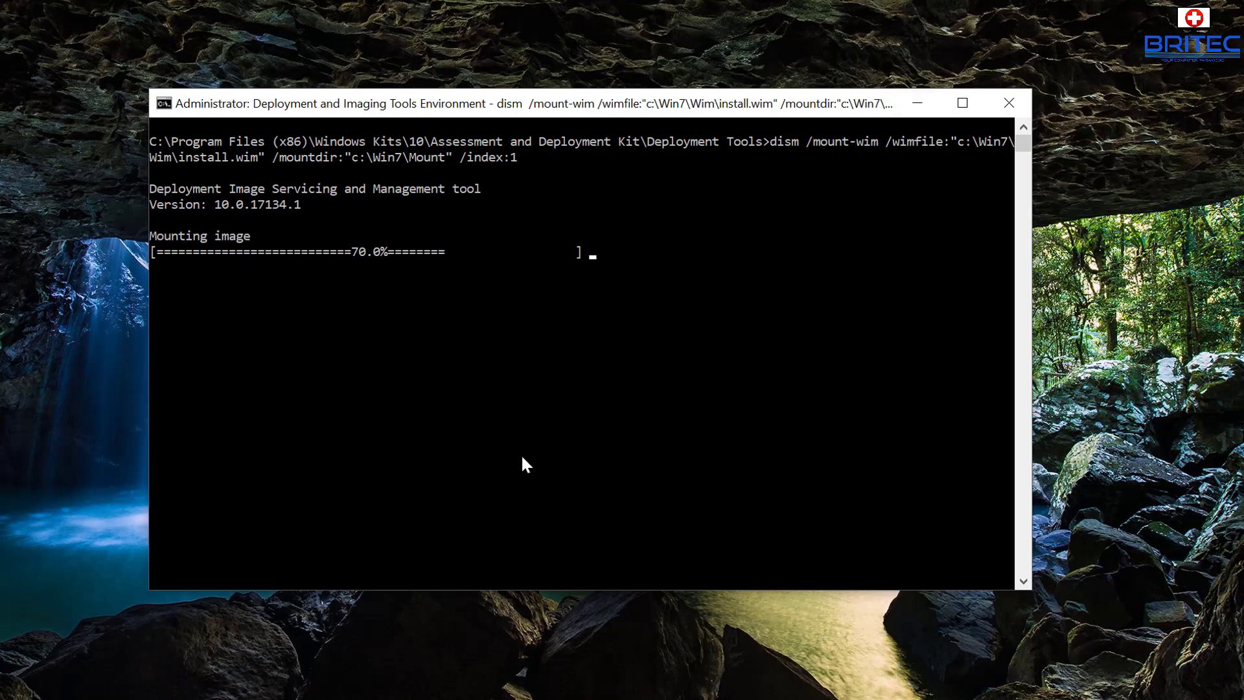
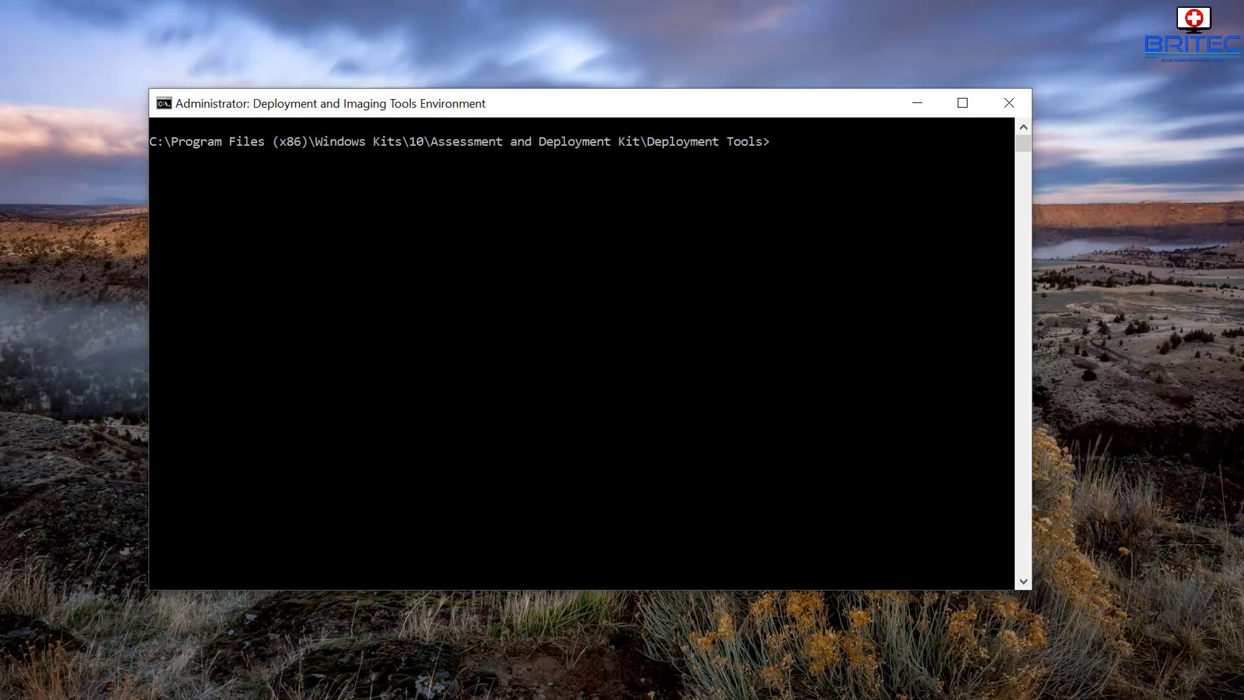
Switch to the Notepad command list and capitalize the folder name as Mount in the KB3185330 command's image path.
key(alt+Tab)
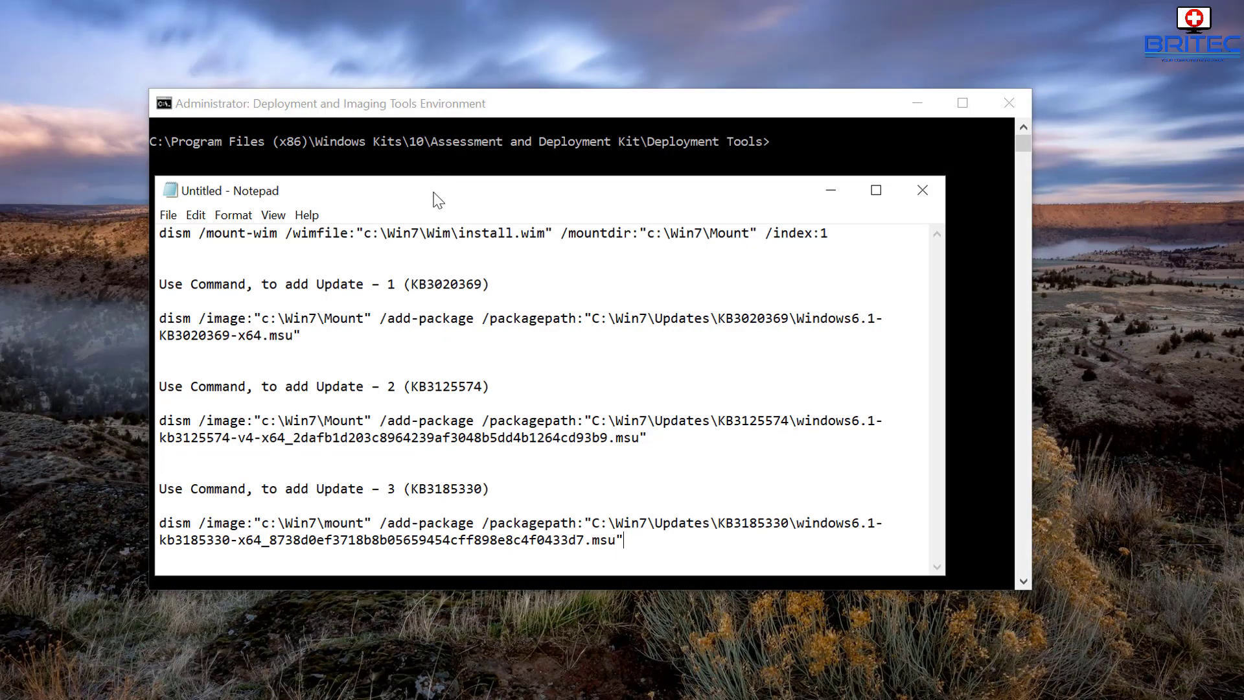
drag(433, 183, 410, 182)
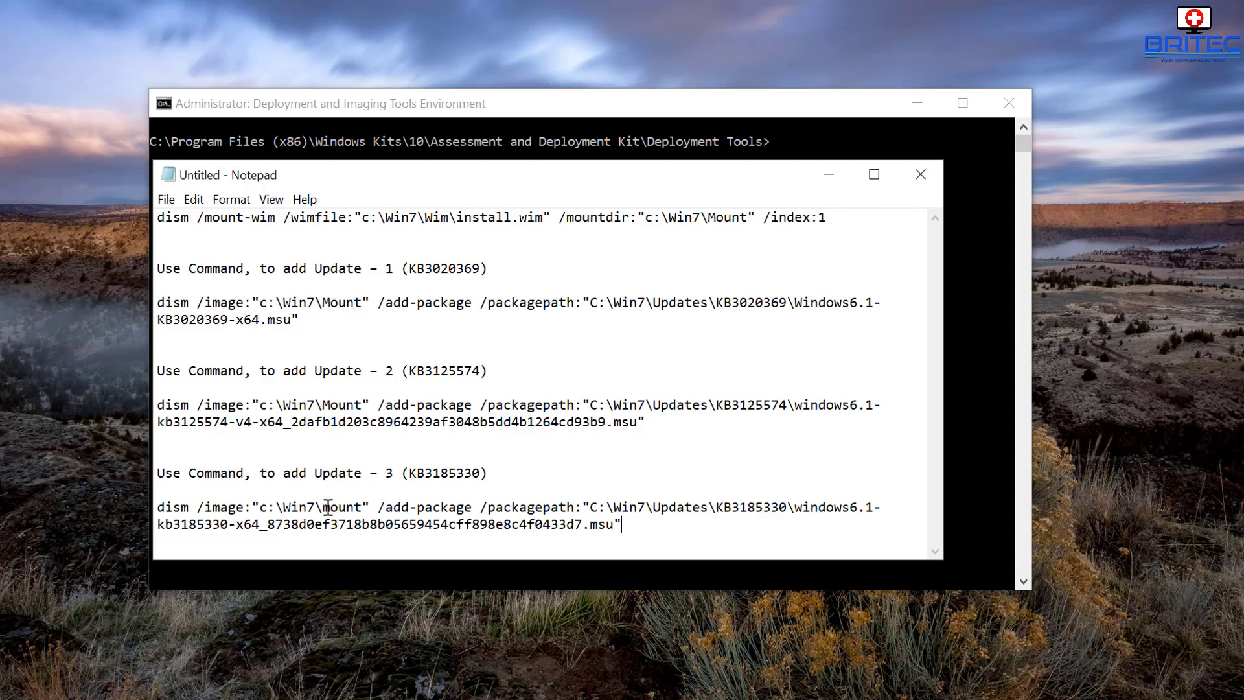
drag(323, 507, 330, 508)
text(M)
Compare the package paths in the Notepad commands with the update folders and files in C:\Win7\Updates.
drag(717, 508, 795, 500)
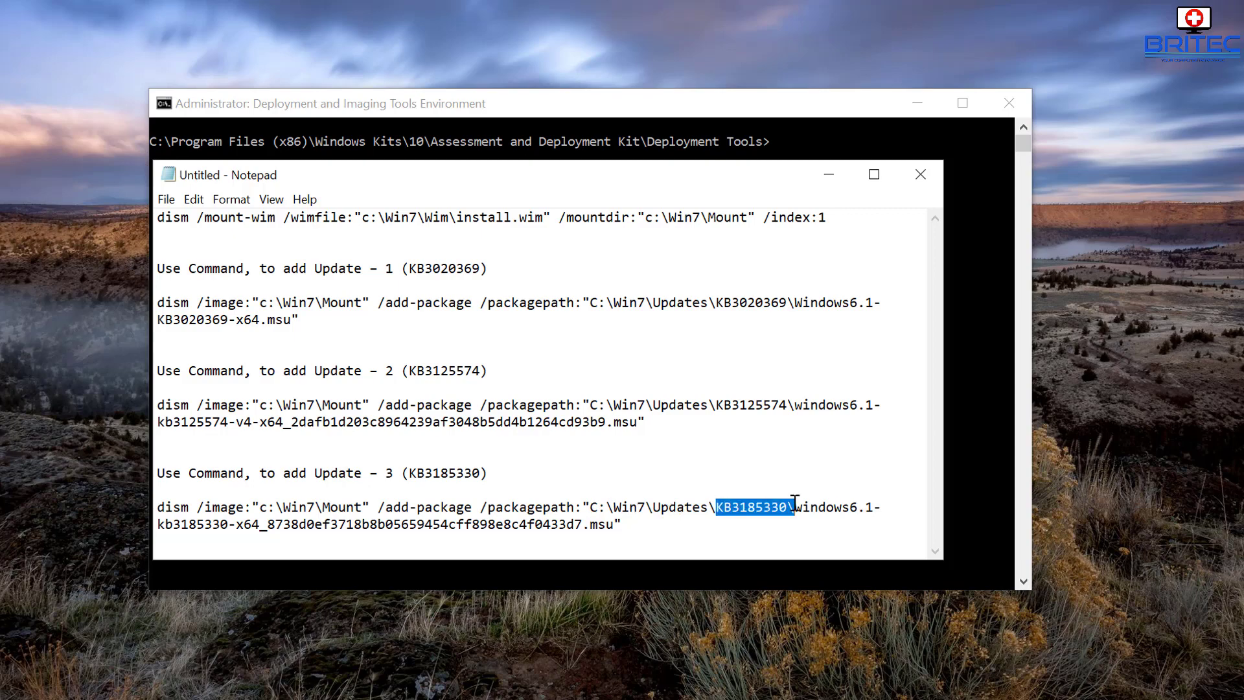
key(alt+Tab)
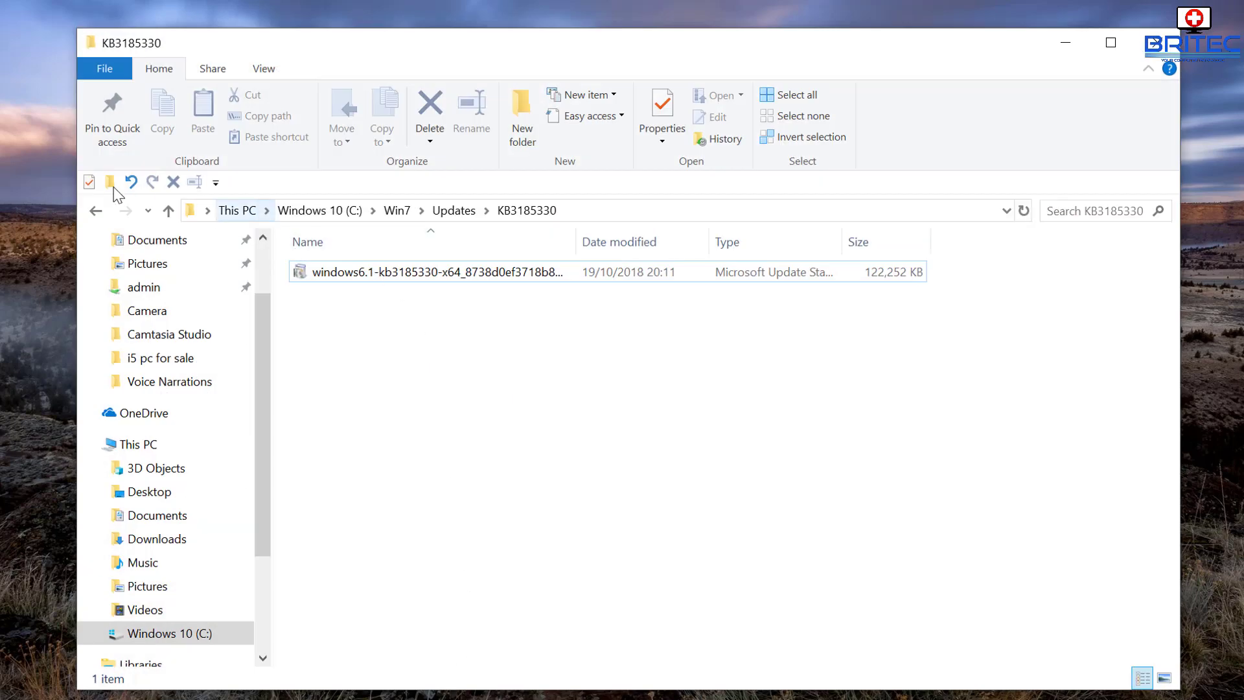
click(96, 210)
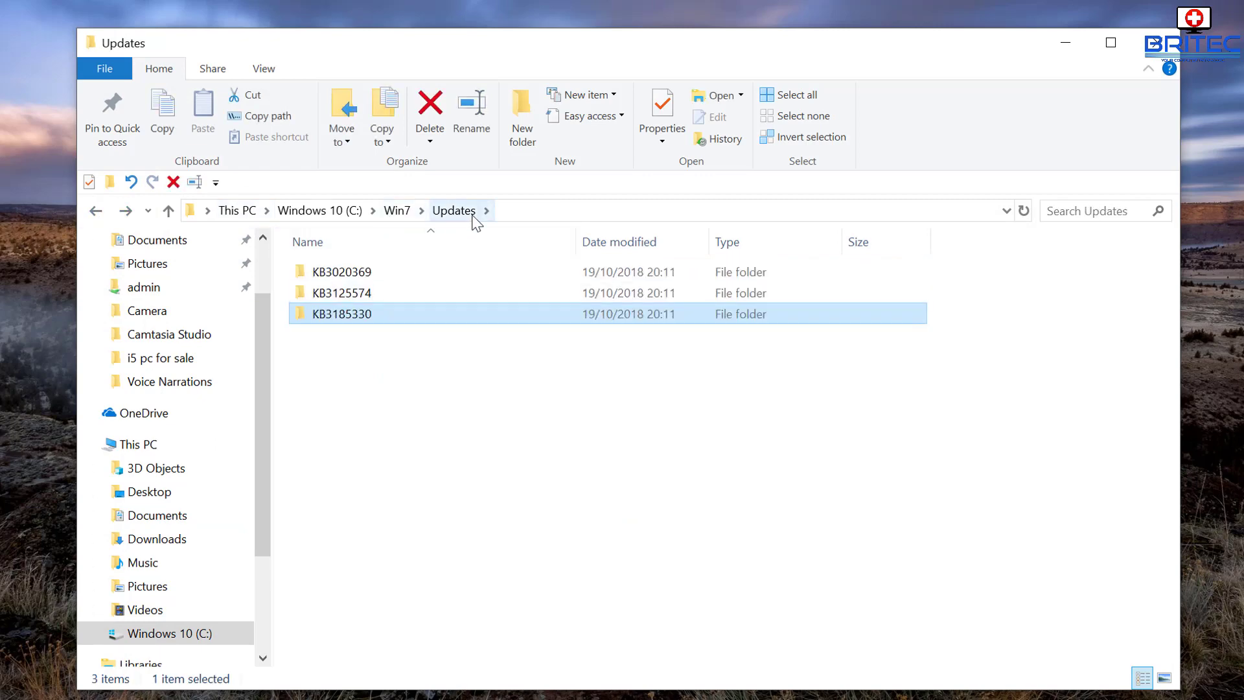
click(397, 211)
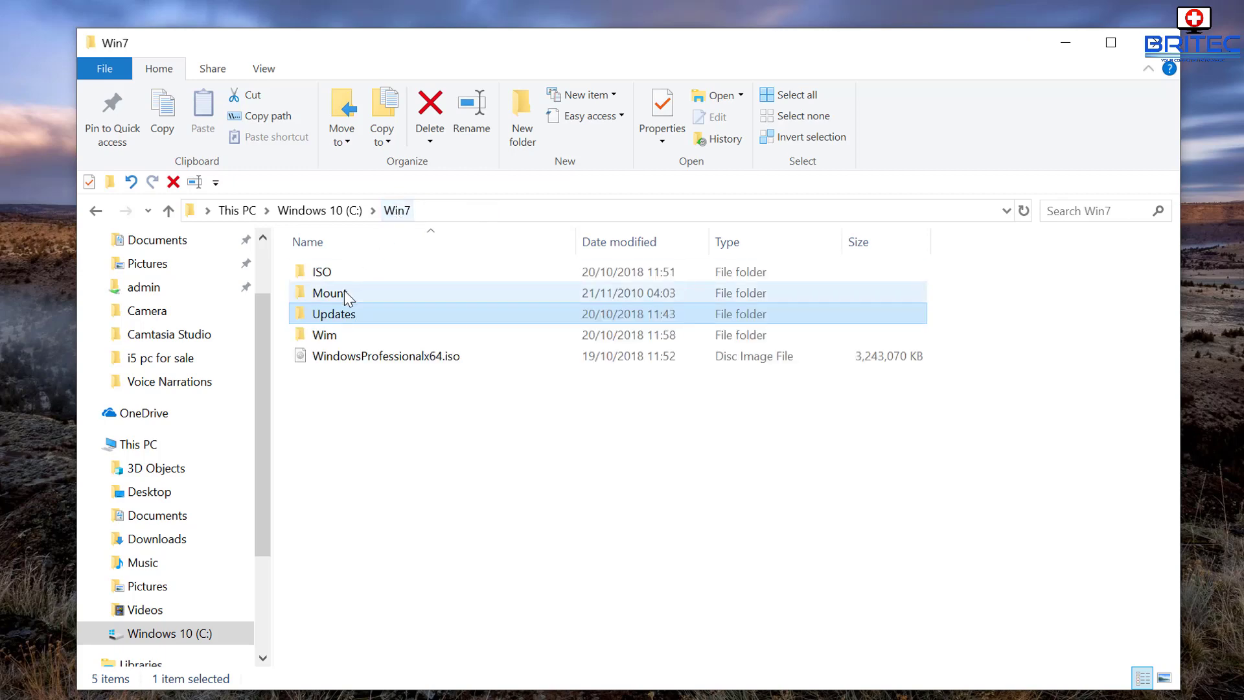
double_click(341, 313)
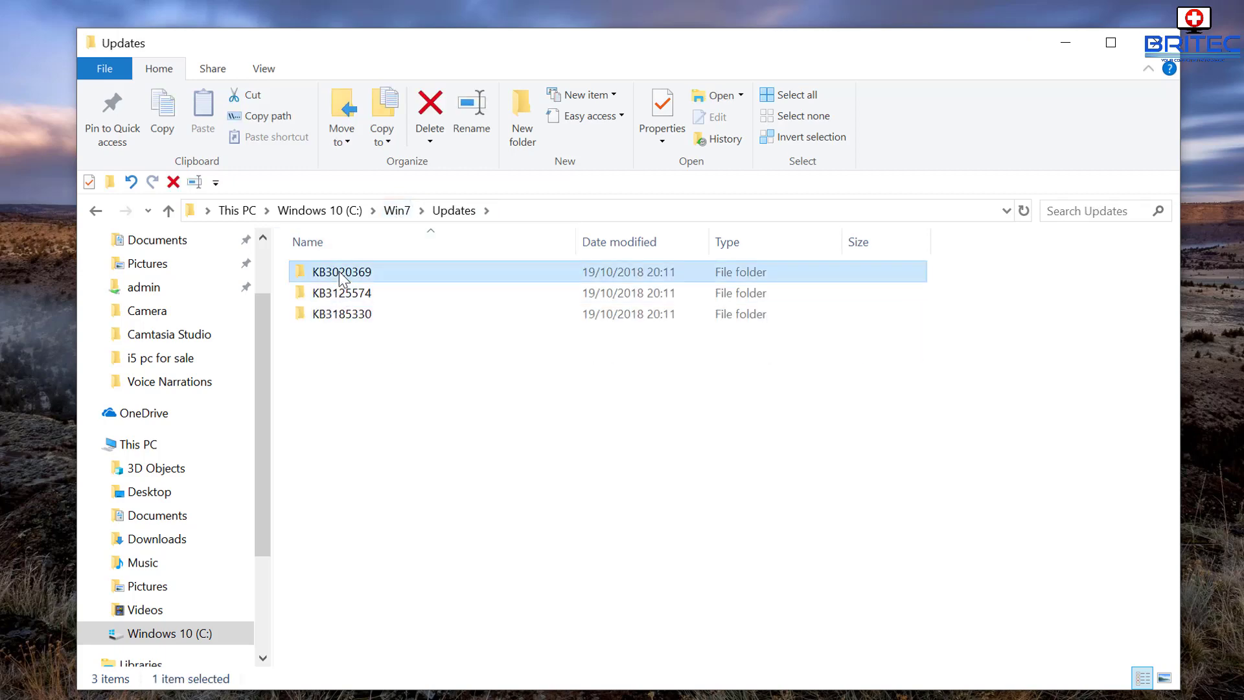
double_click(343, 271)
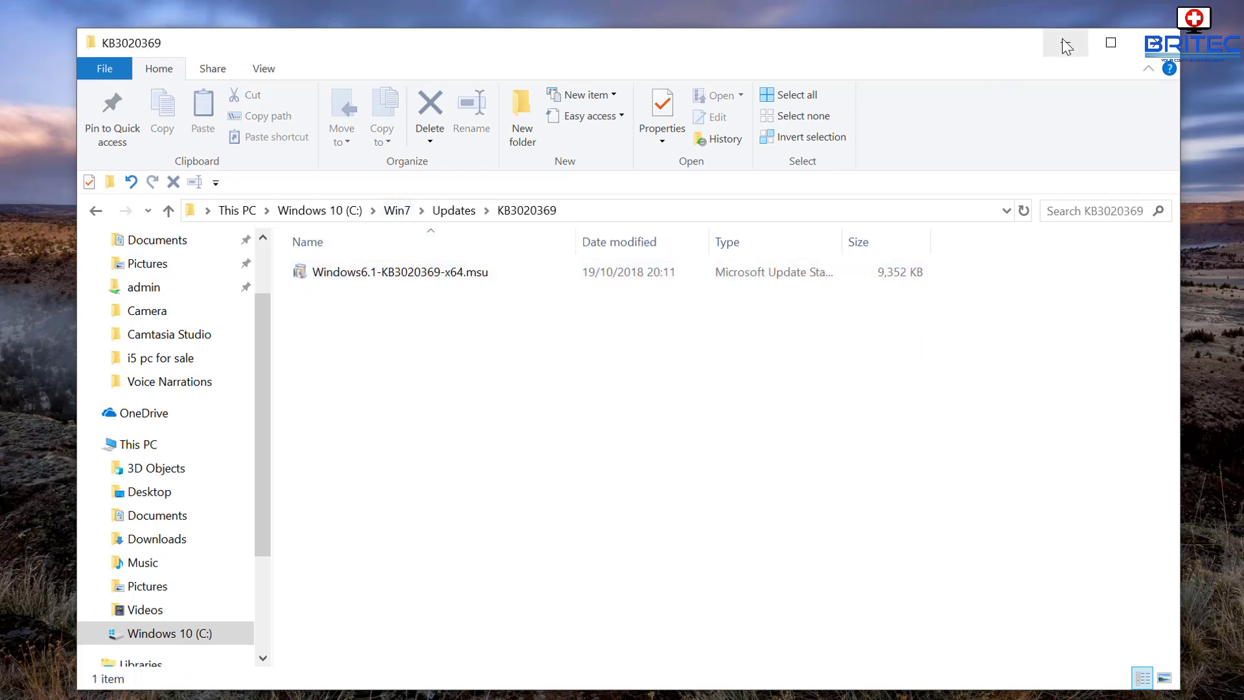
key(alt+Tab)
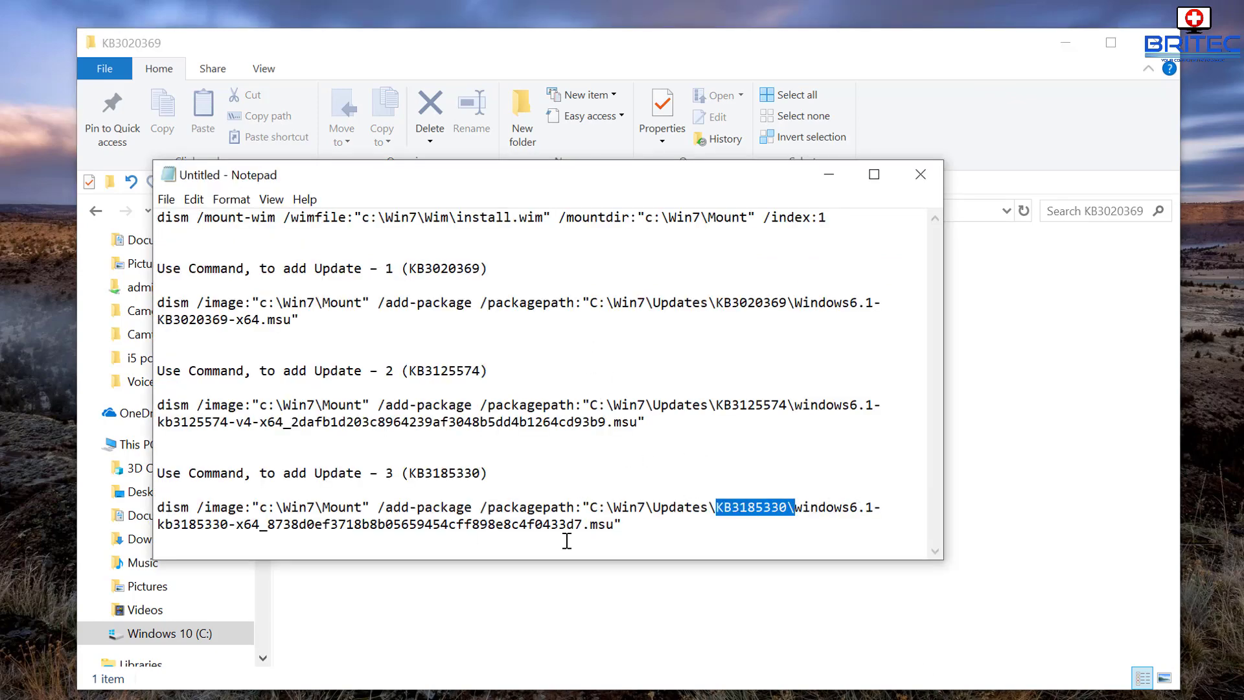
drag(614, 524, 795, 510)
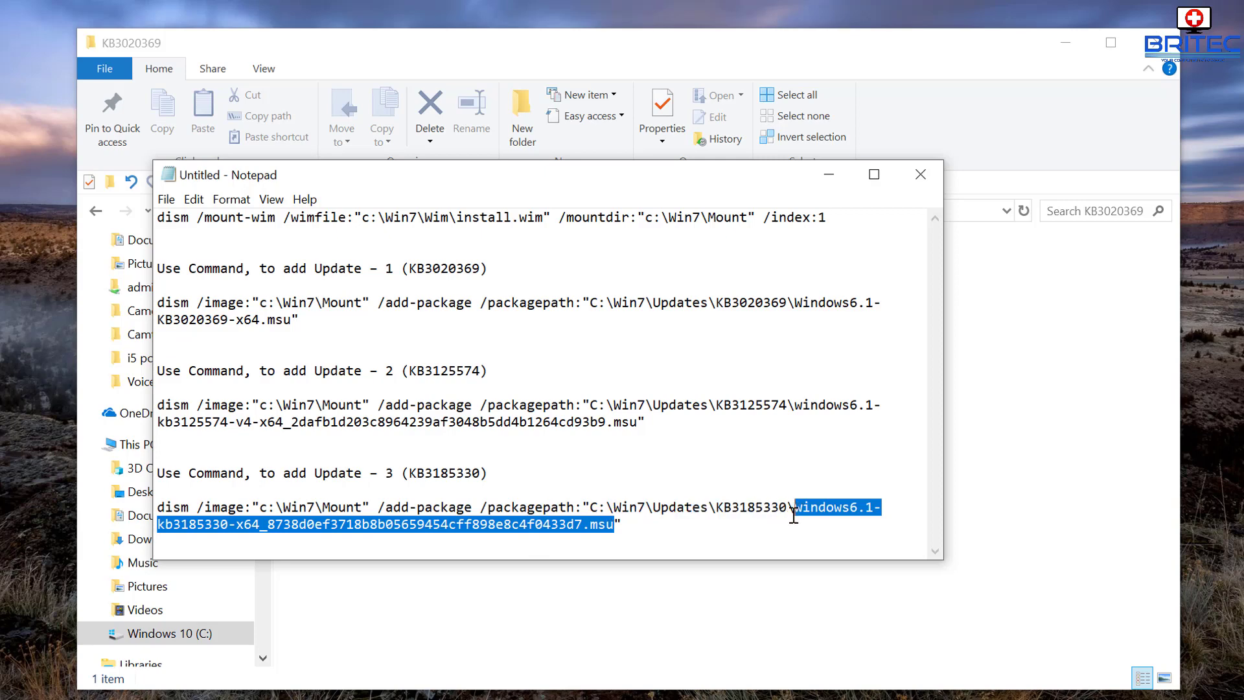
click(759, 526)
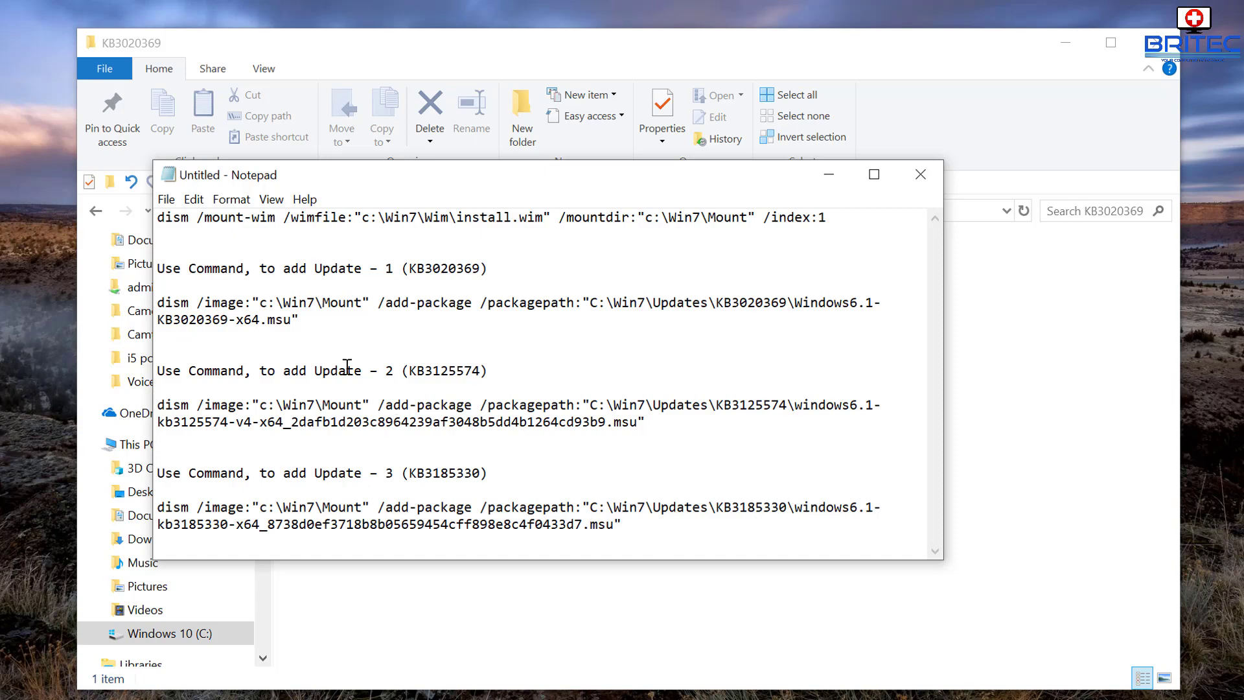
Copy the KB3020369 add-package command from Notepad and run it in the deployment tools command window to add Windows6.1-KB3020369-x64.msu to the mounted image.
drag(299, 320, 117, 306)
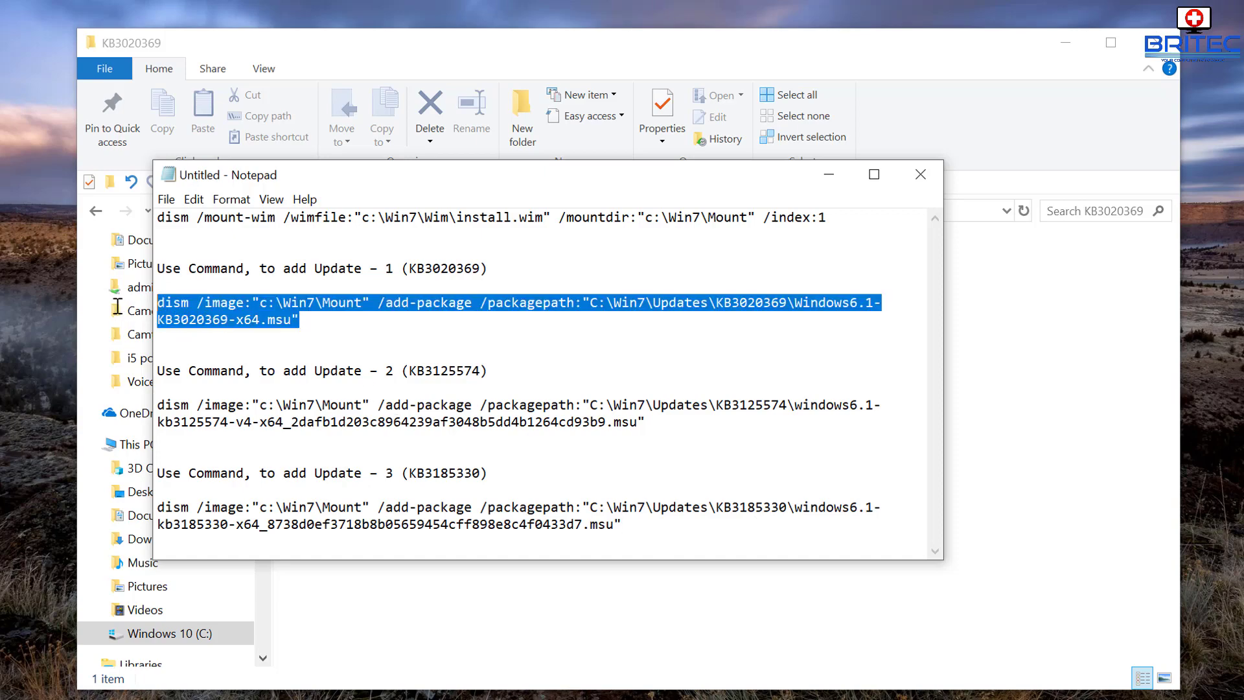
right_click(220, 310)
click(257, 369)
click(831, 175)
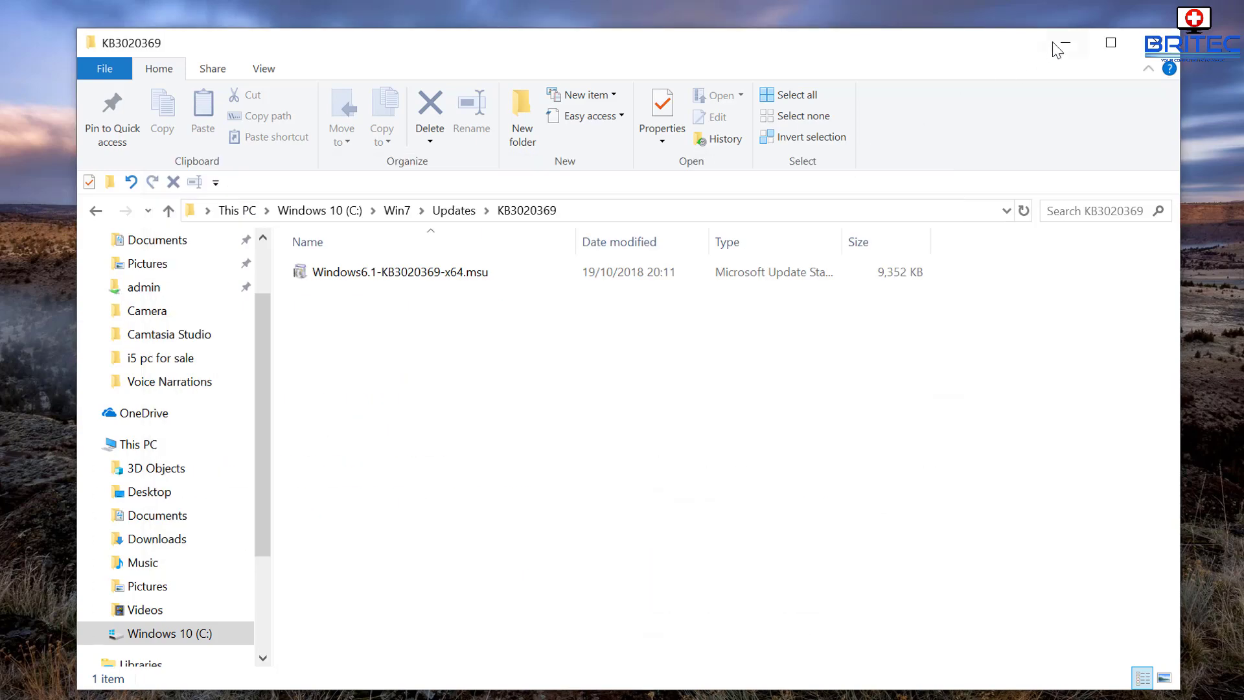
click(1066, 43)
right_click(786, 212)
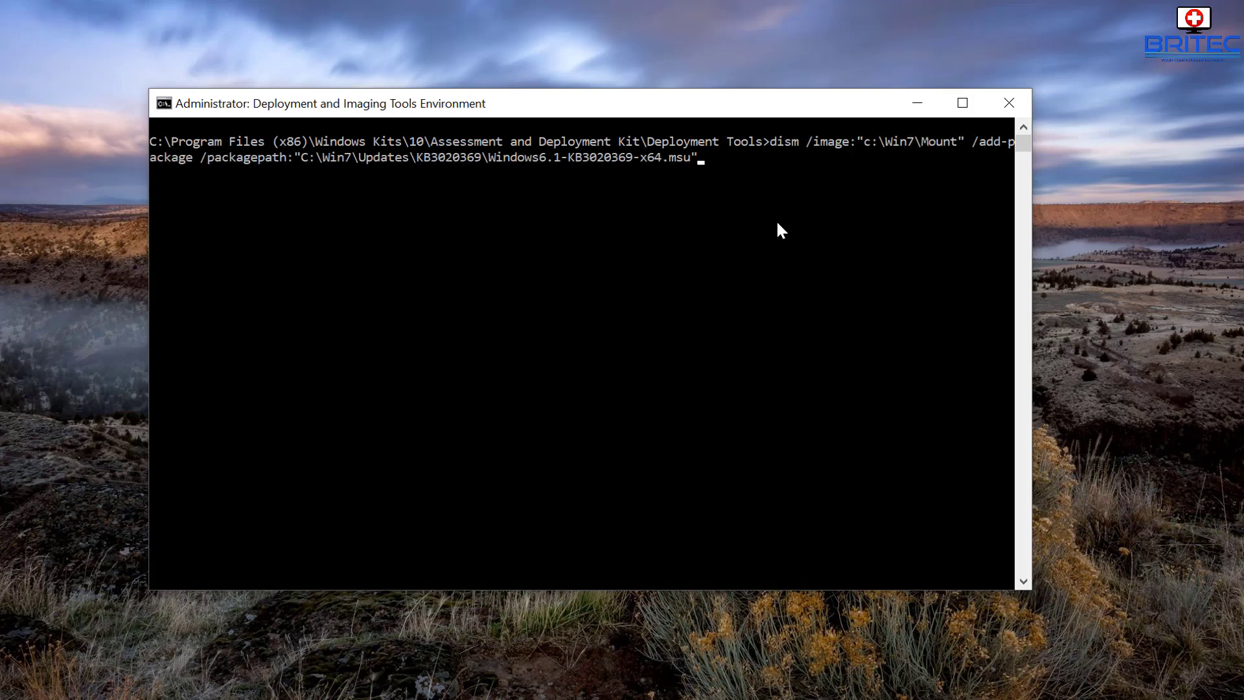
key(Return)
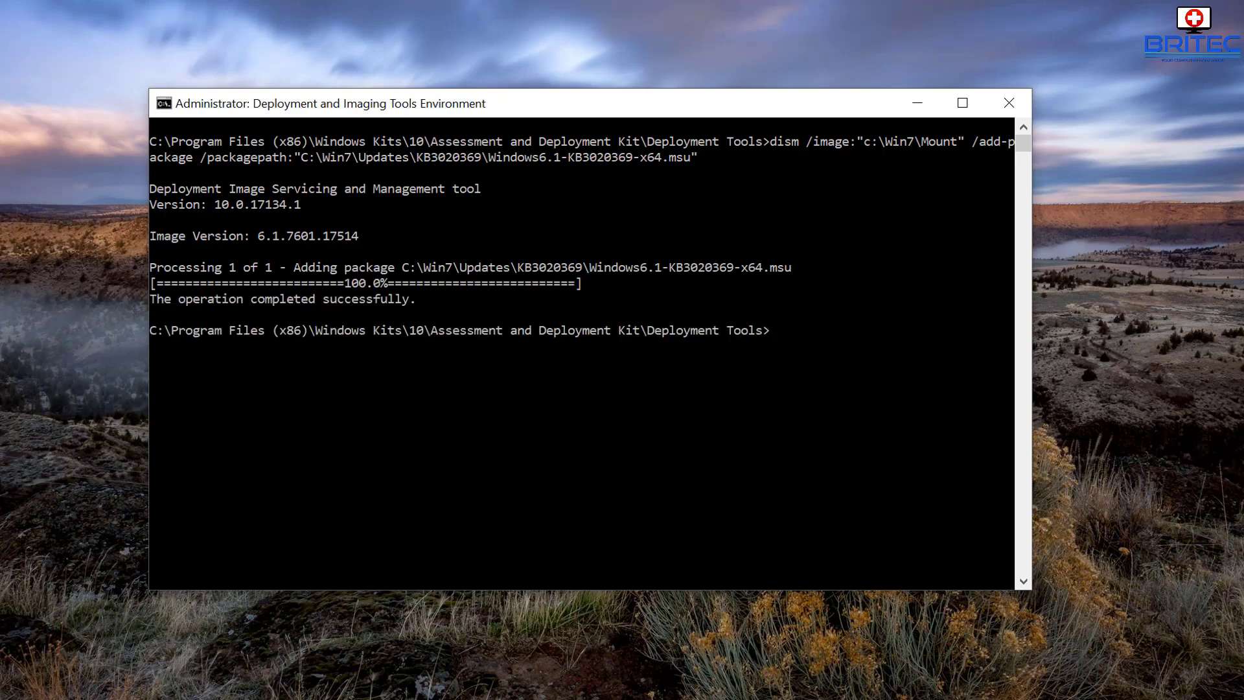
Copy the KB3125574 add-package command from Notepad and run it in the deployment tools command window to add that update to the mounted image.
key(alt+Tab)
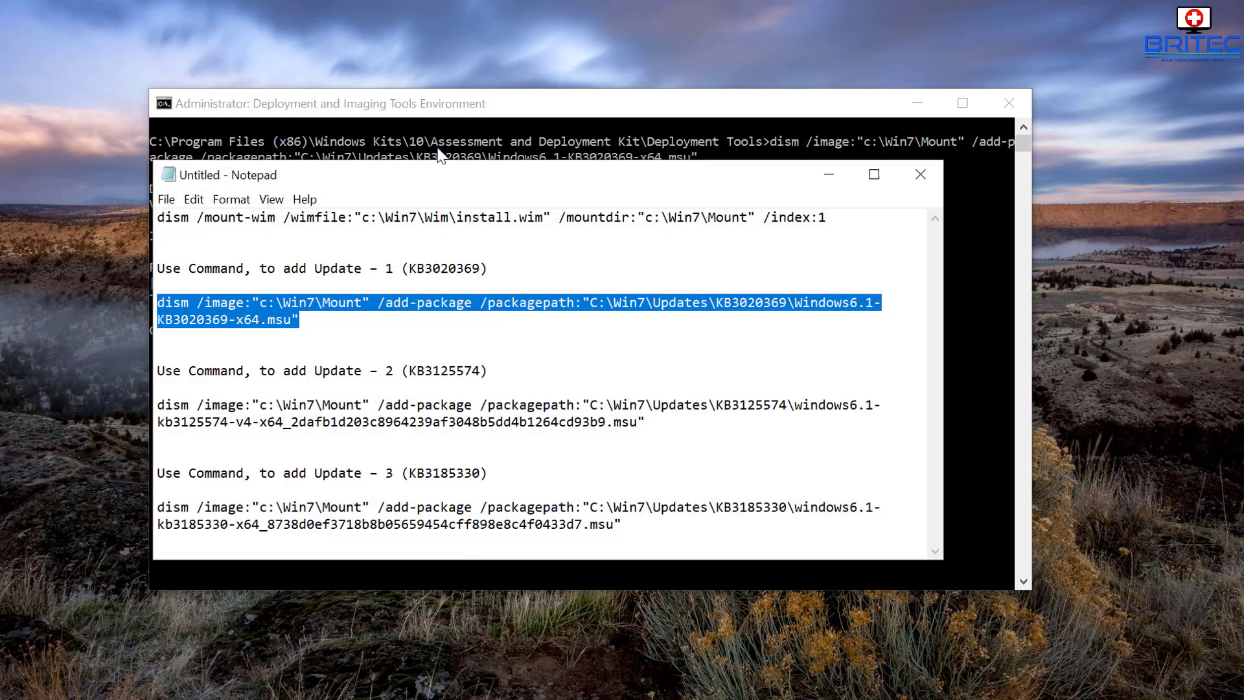
drag(477, 190, 510, 193)
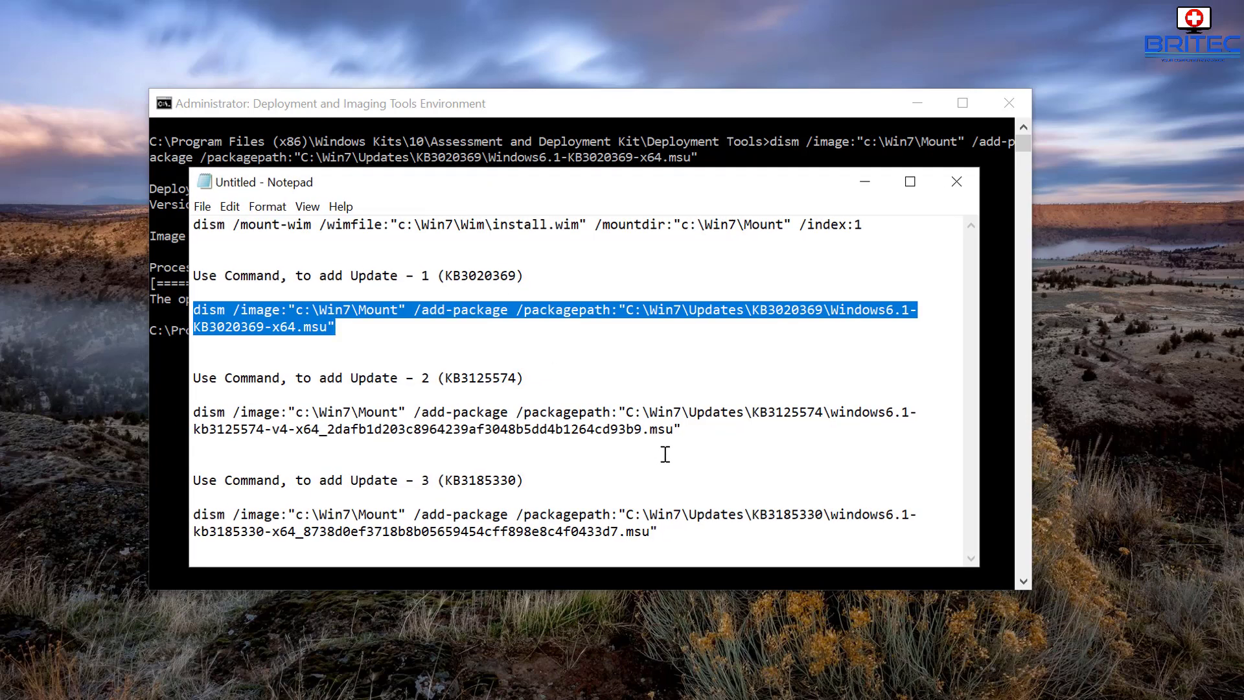
click(681, 429)
drag(680, 429, 193, 412)
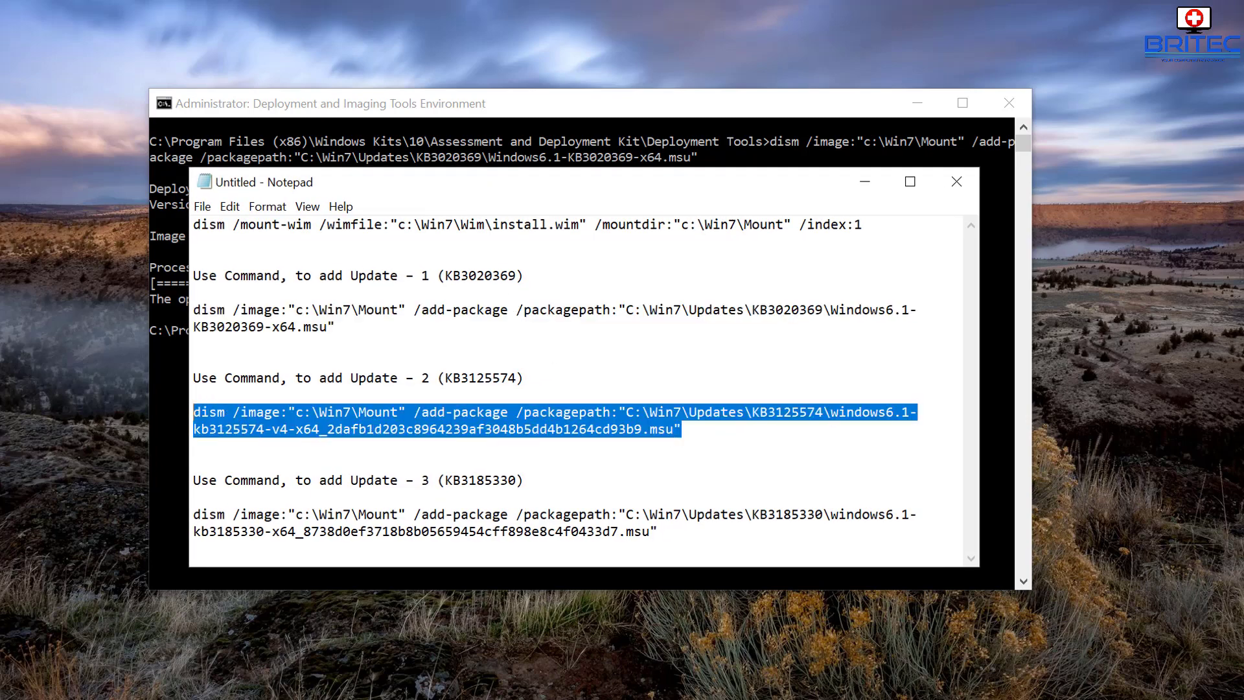
right_click(272, 415)
click(318, 471)
drag(445, 378, 517, 377)
click(865, 181)
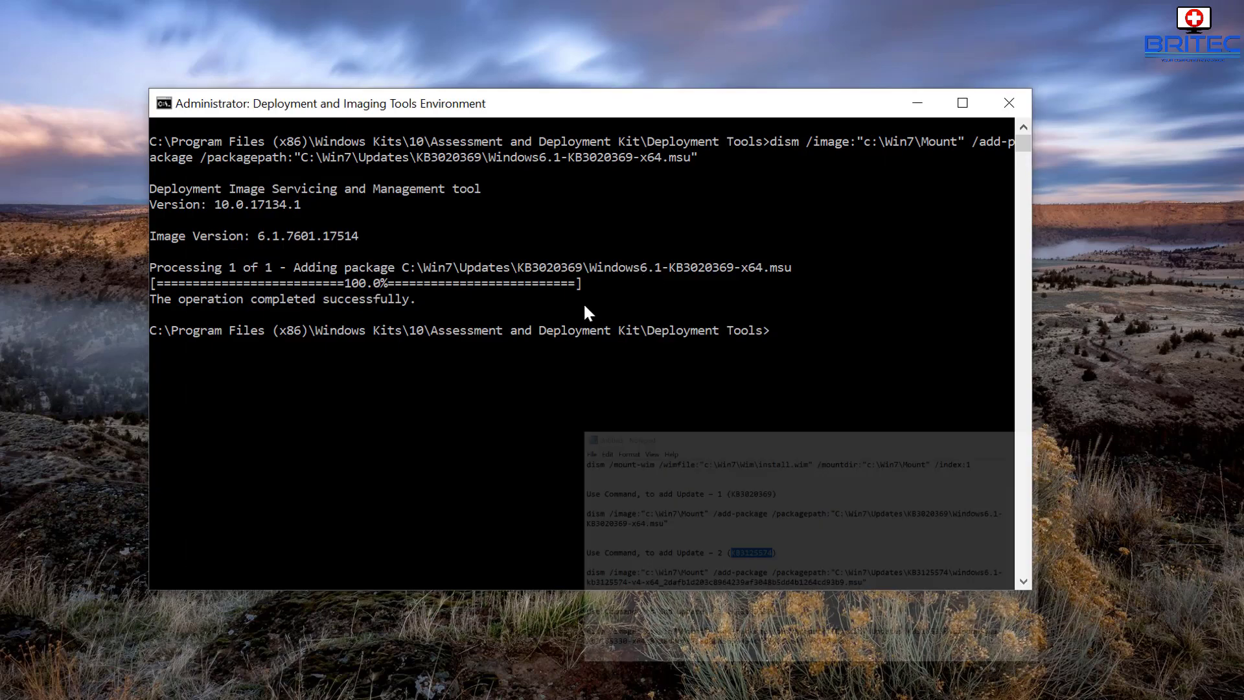
right_click(775, 360)
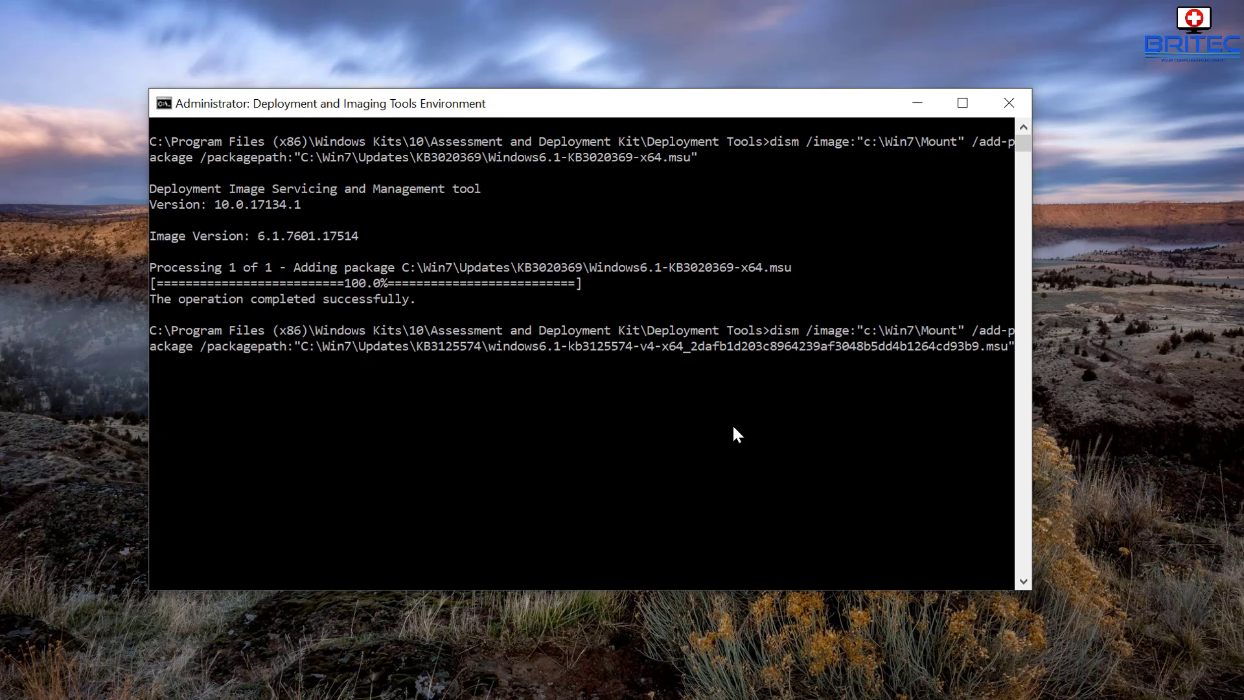
key(Return)
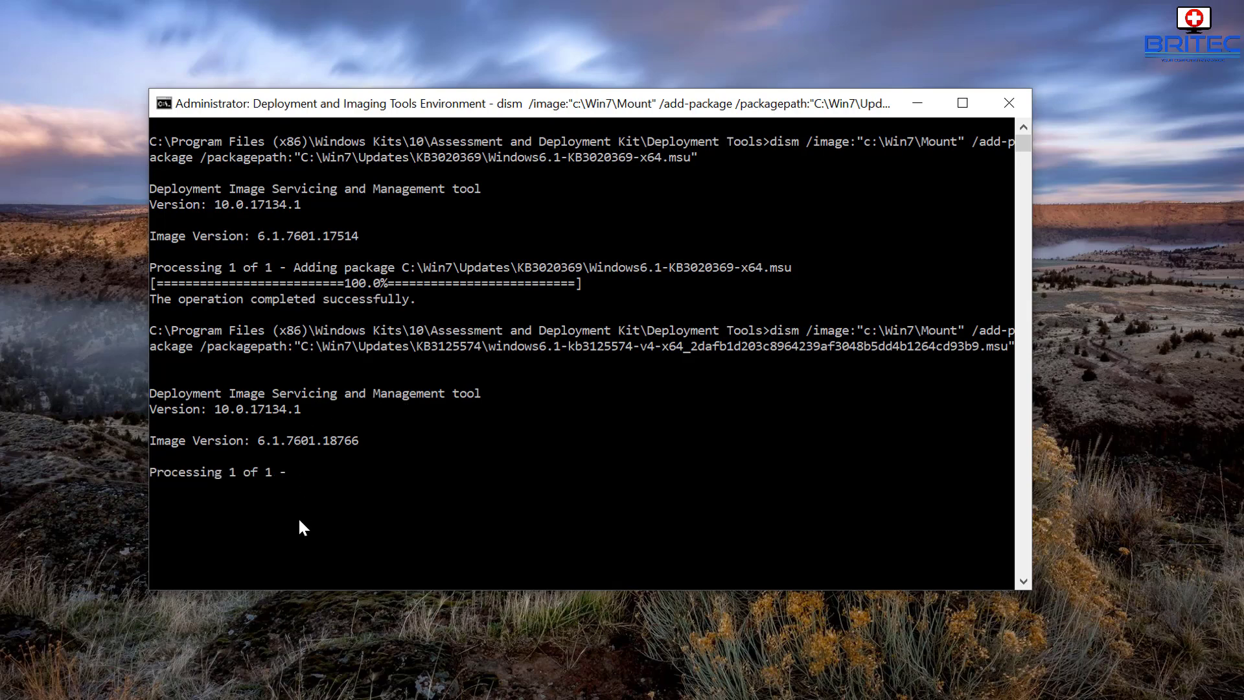
key(F10)
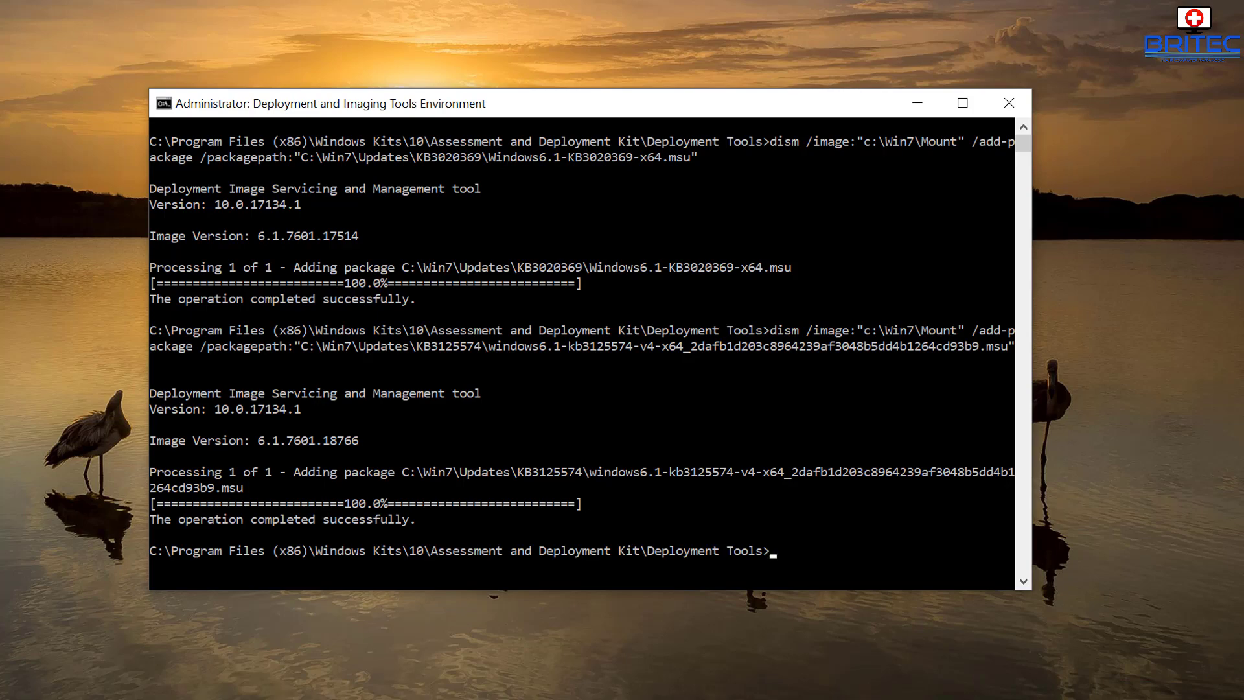
Copy the KB3185330 add-package command from Notepad and run it in the deployment tools command window to add that update to the mounted image.
click(1095, 667)
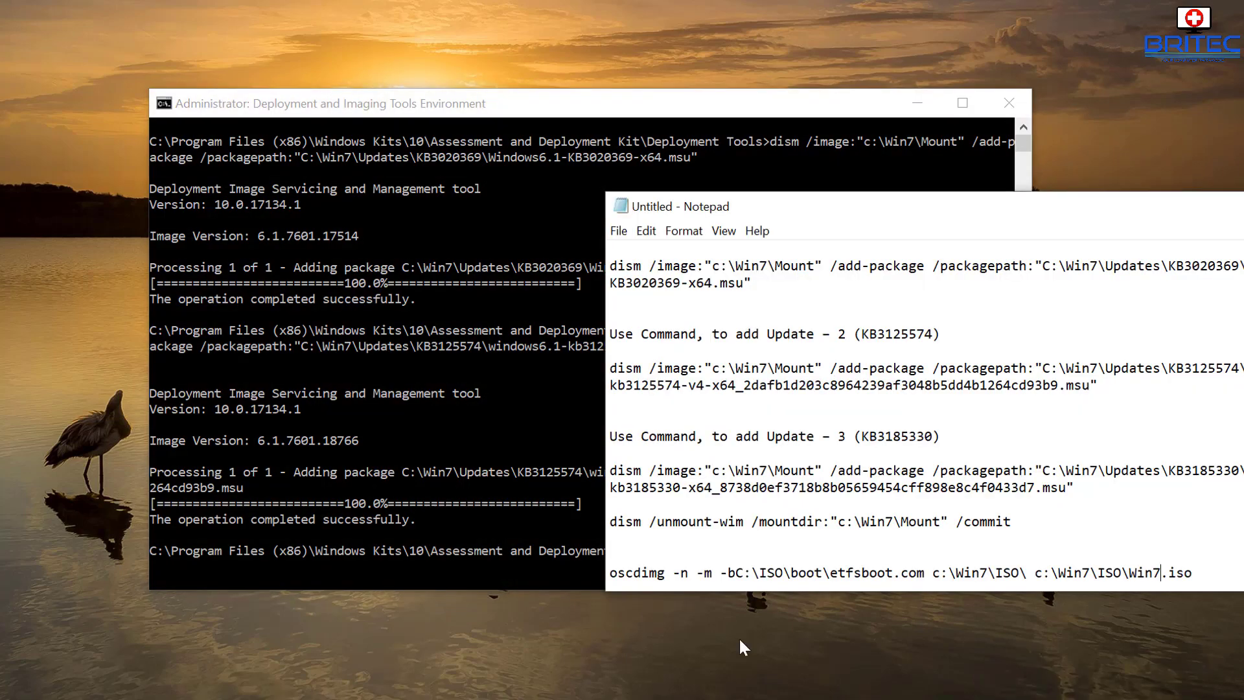
drag(1019, 216, 642, 177)
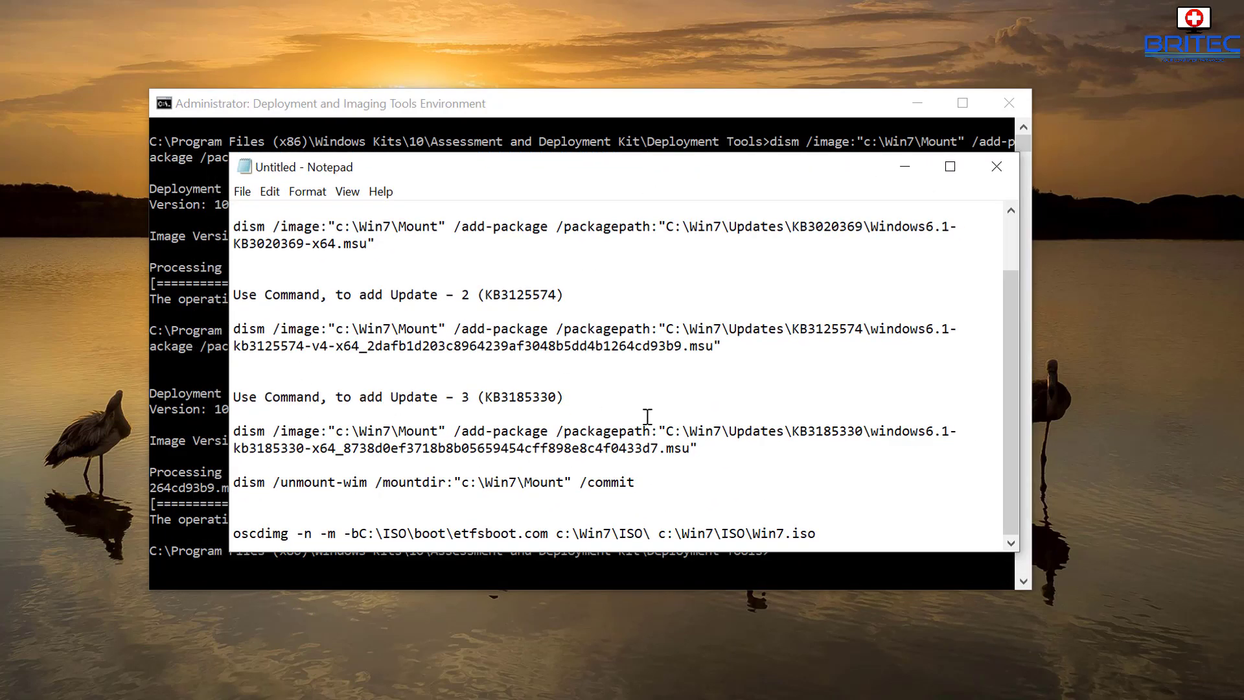
drag(703, 449, 172, 441)
right_click(377, 440)
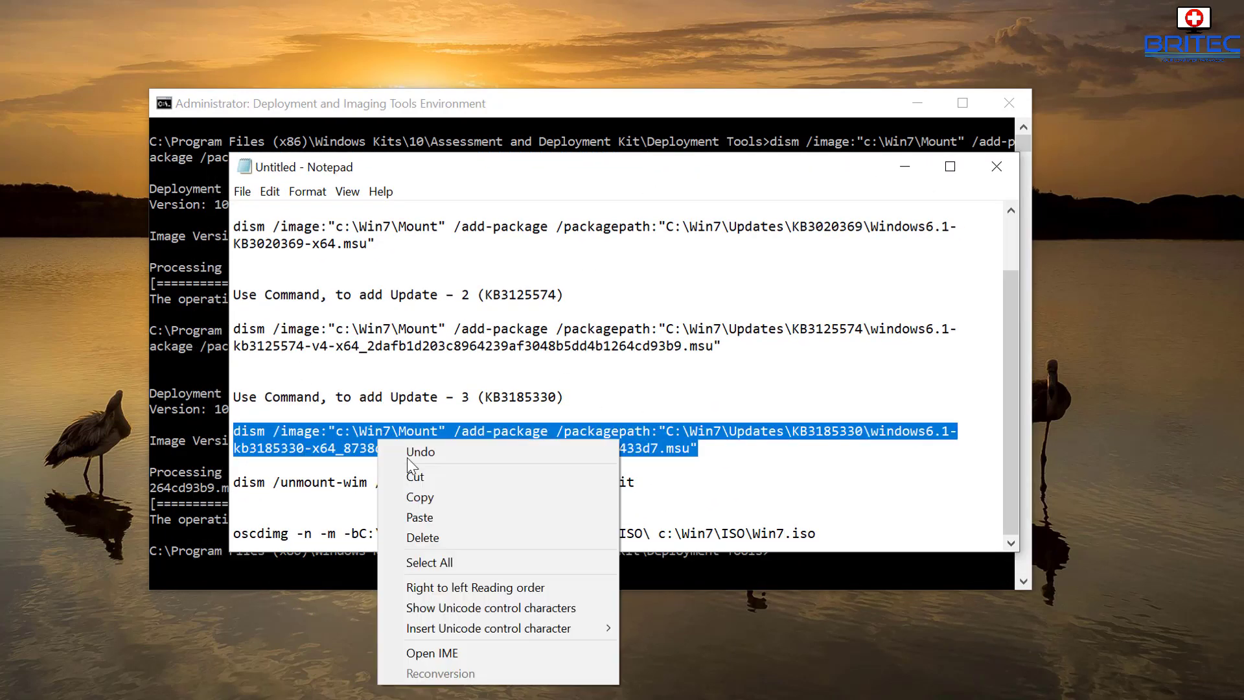
click(433, 498)
click(906, 167)
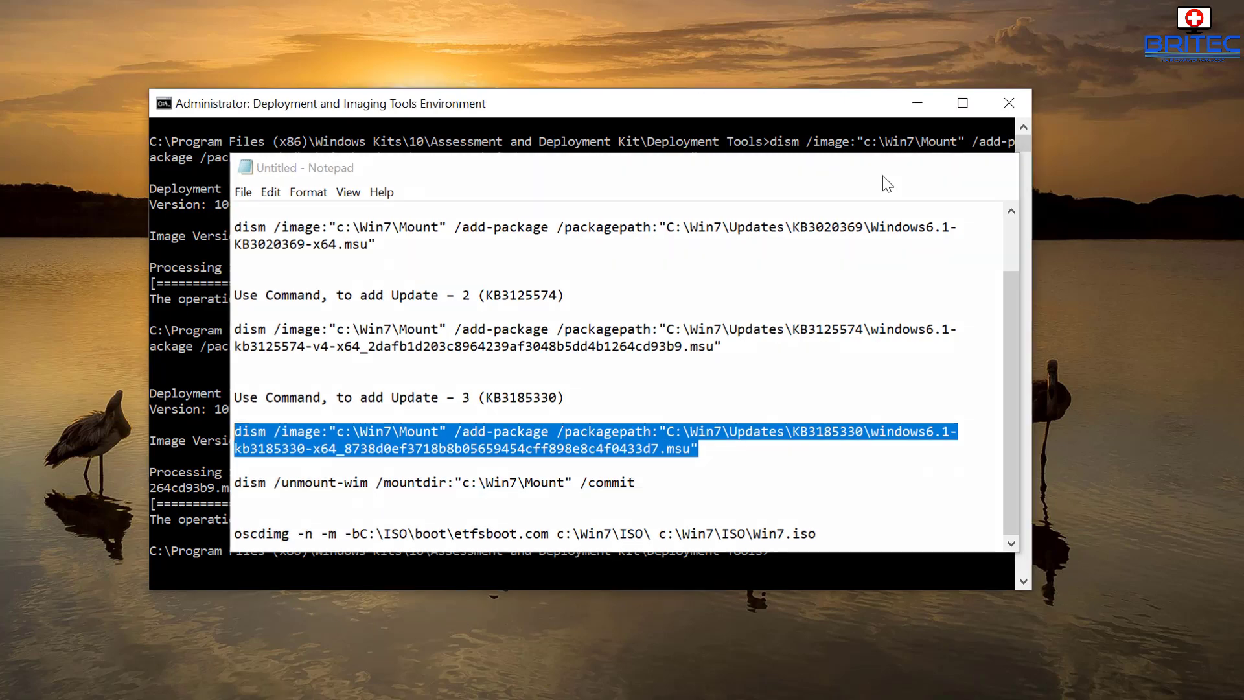
right_click(785, 552)
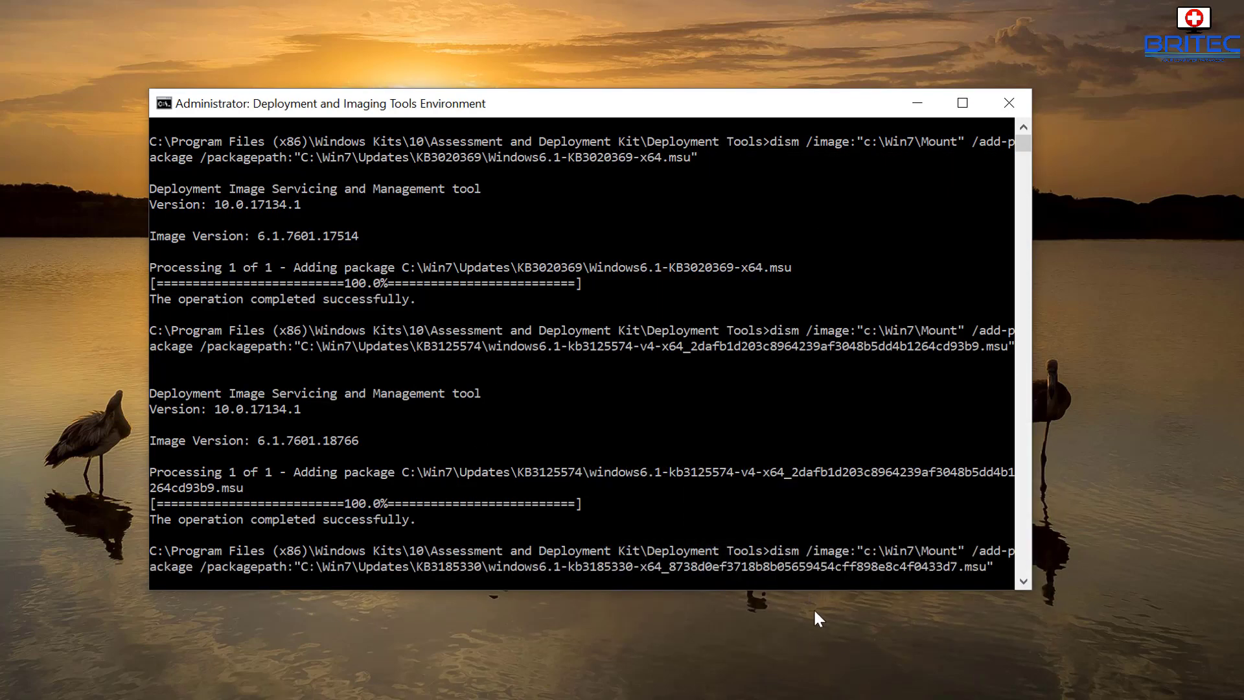
key(Return)
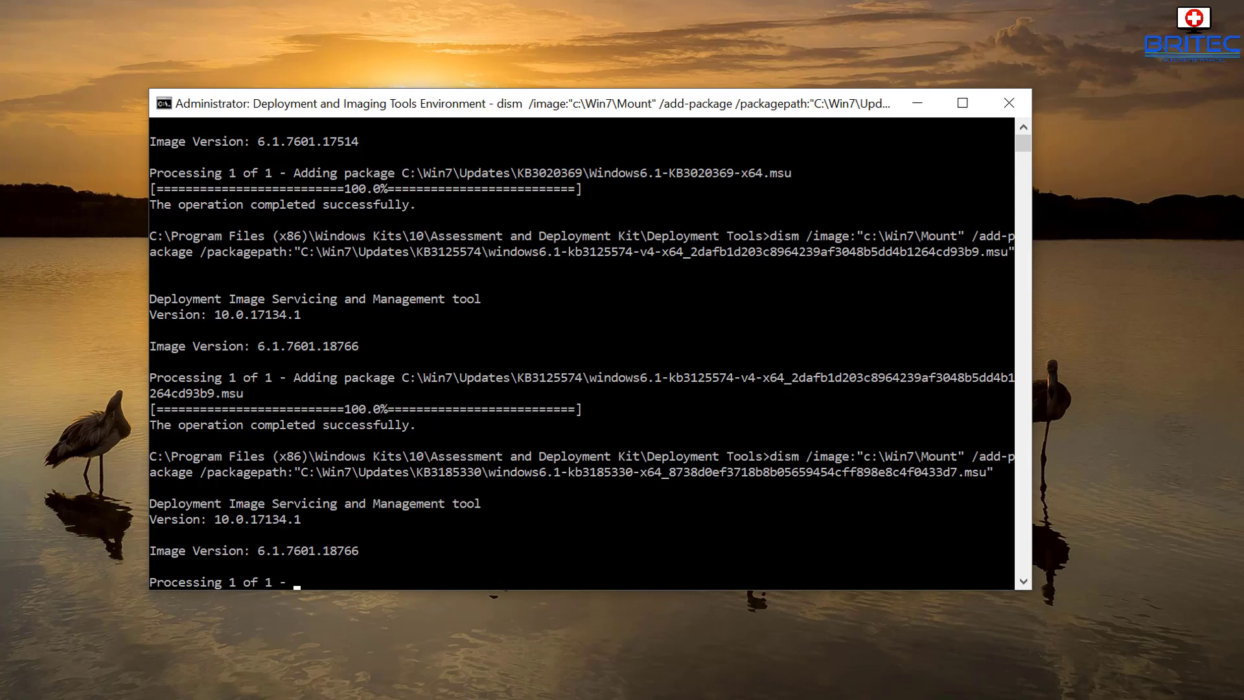
key(F10)
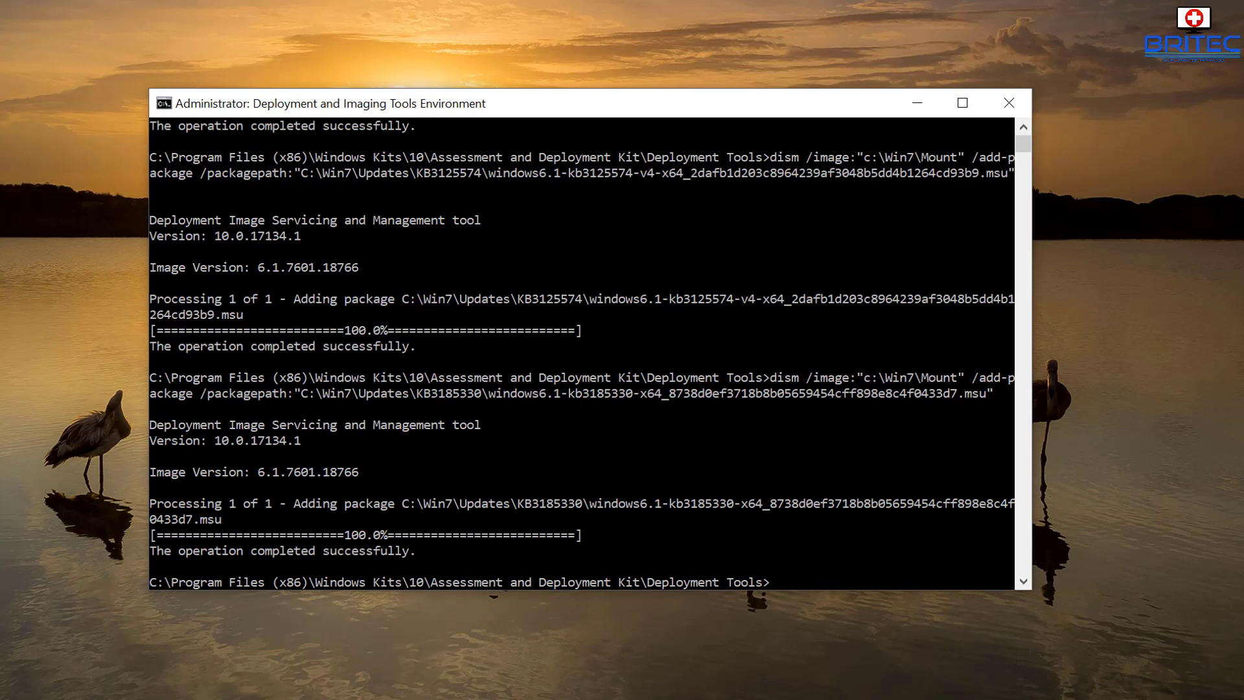
Copy the dism /unmount-wim /mountdir:"c:\Win7\Mount" /commit command from Notepad and run it in the command window to save and unmount the image.
key(alt+Tab)
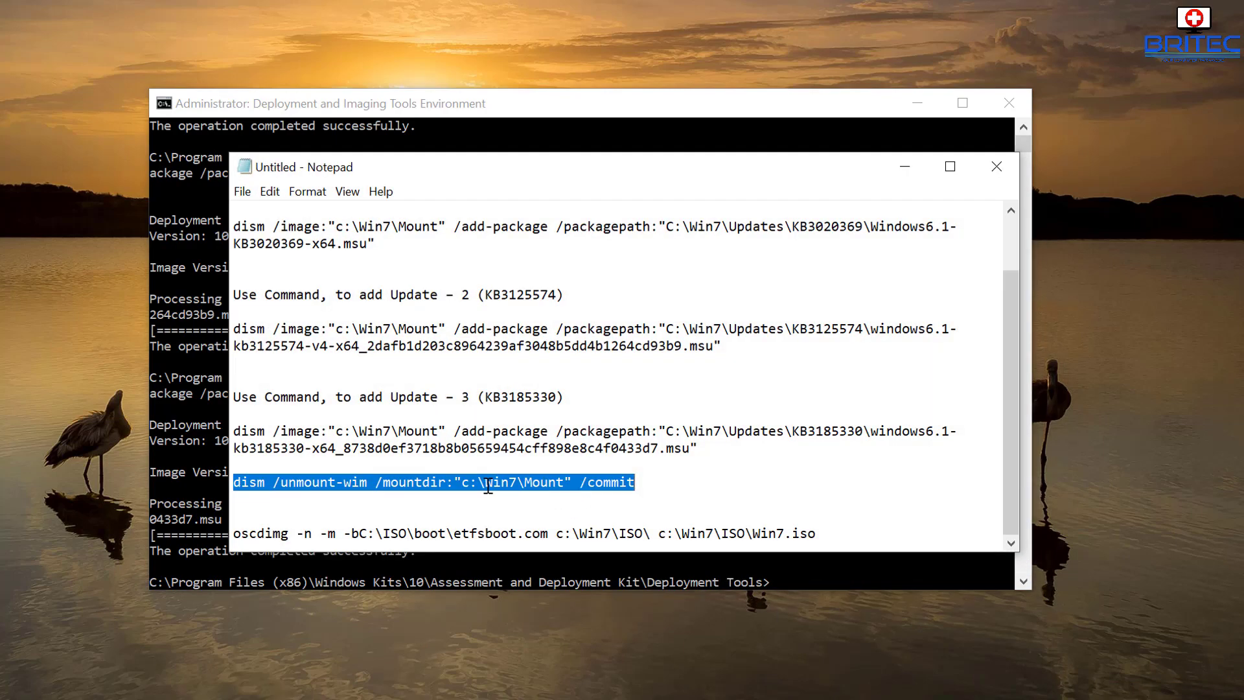
right_click(492, 477)
click(522, 537)
click(902, 167)
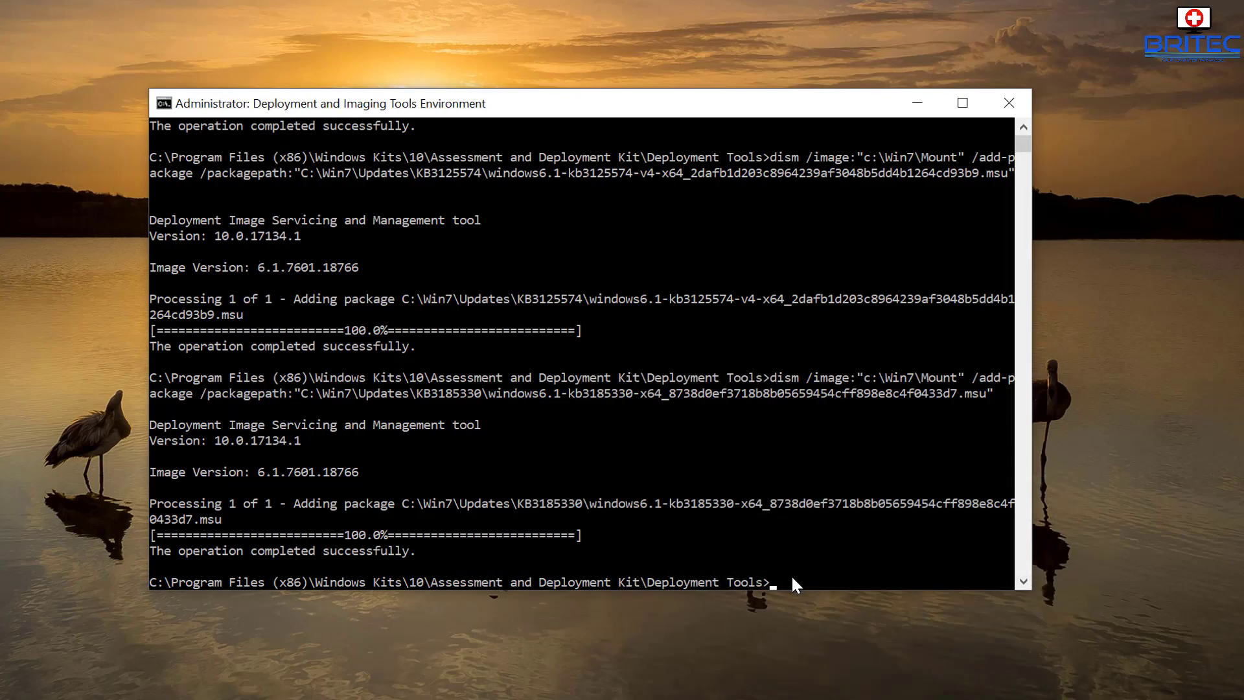
right_click(792, 574)
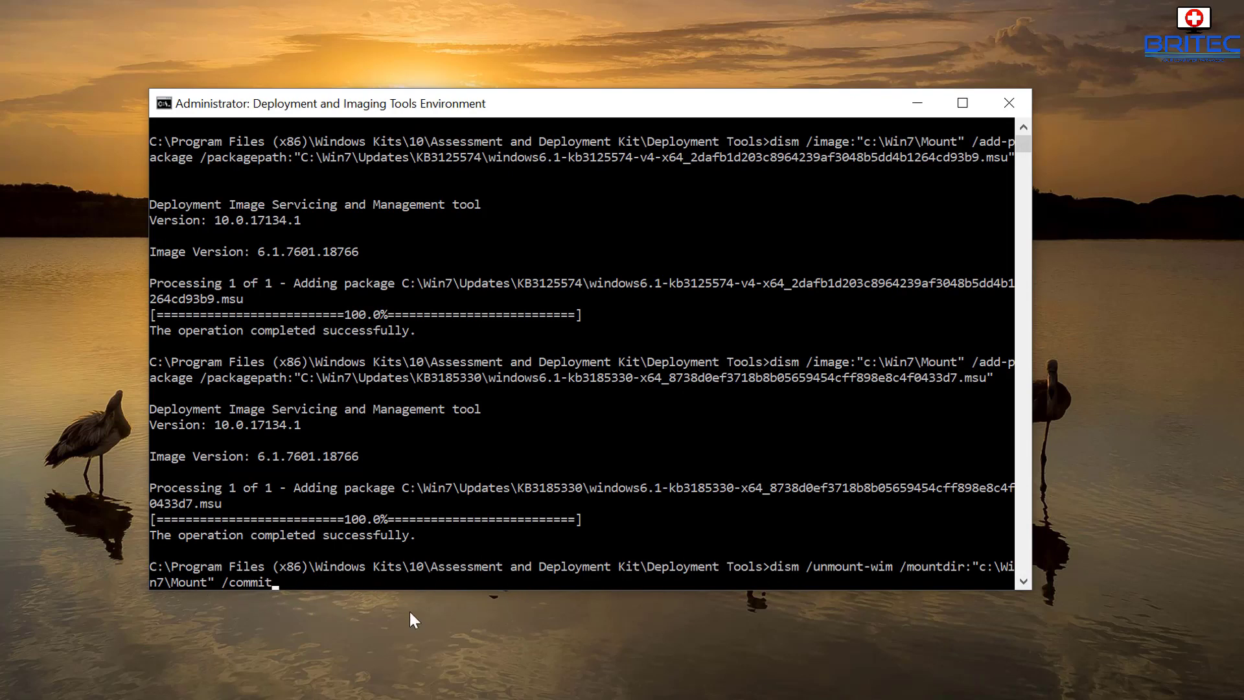
key(Return)
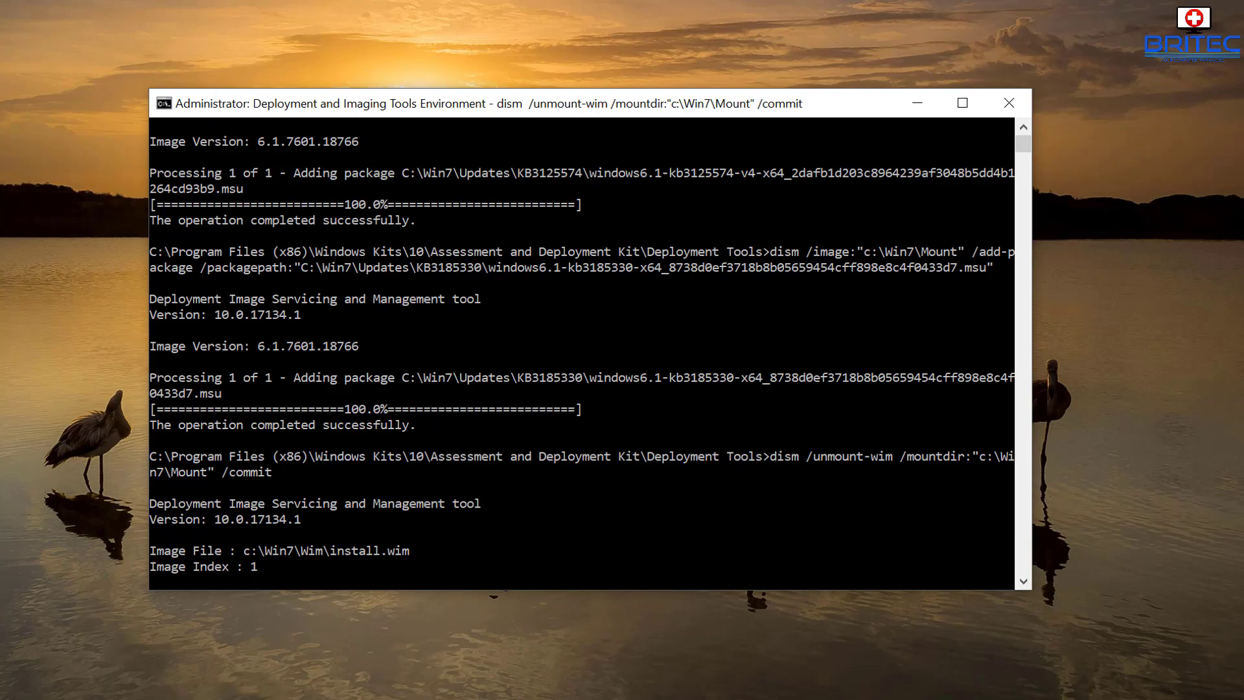
key(F10)
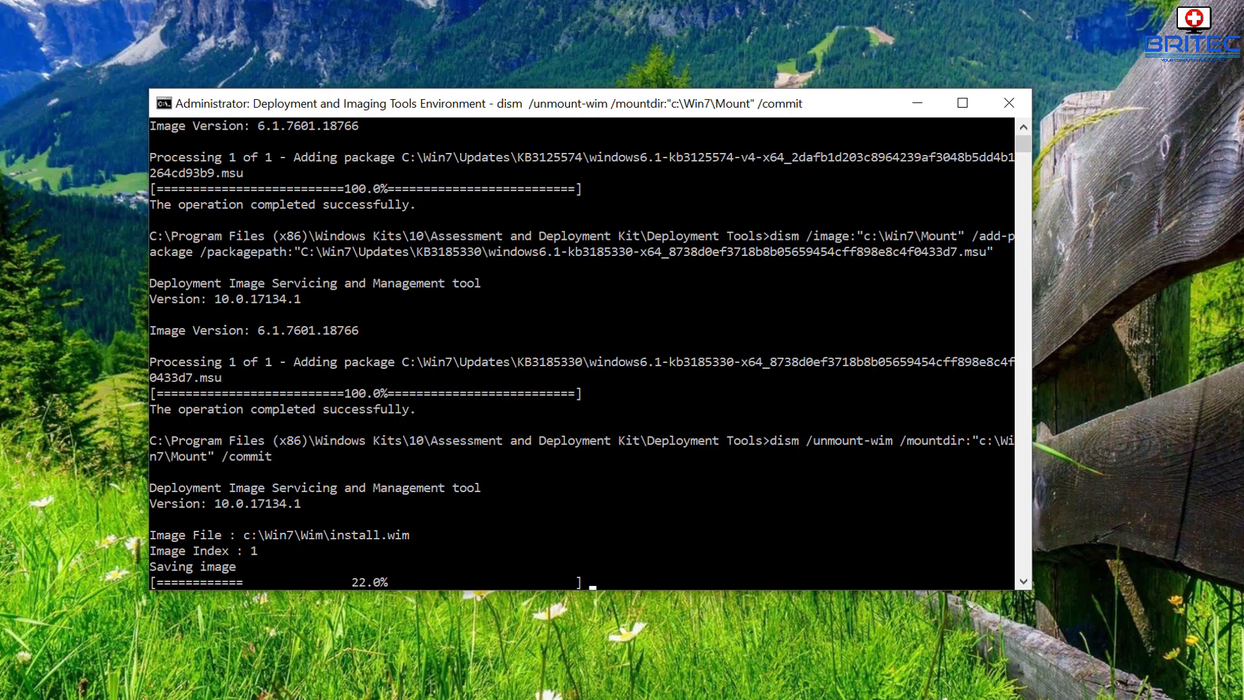
Trust dism.exe in the Acronis Active Protection ransomware alert and close the notification.
key(F9)
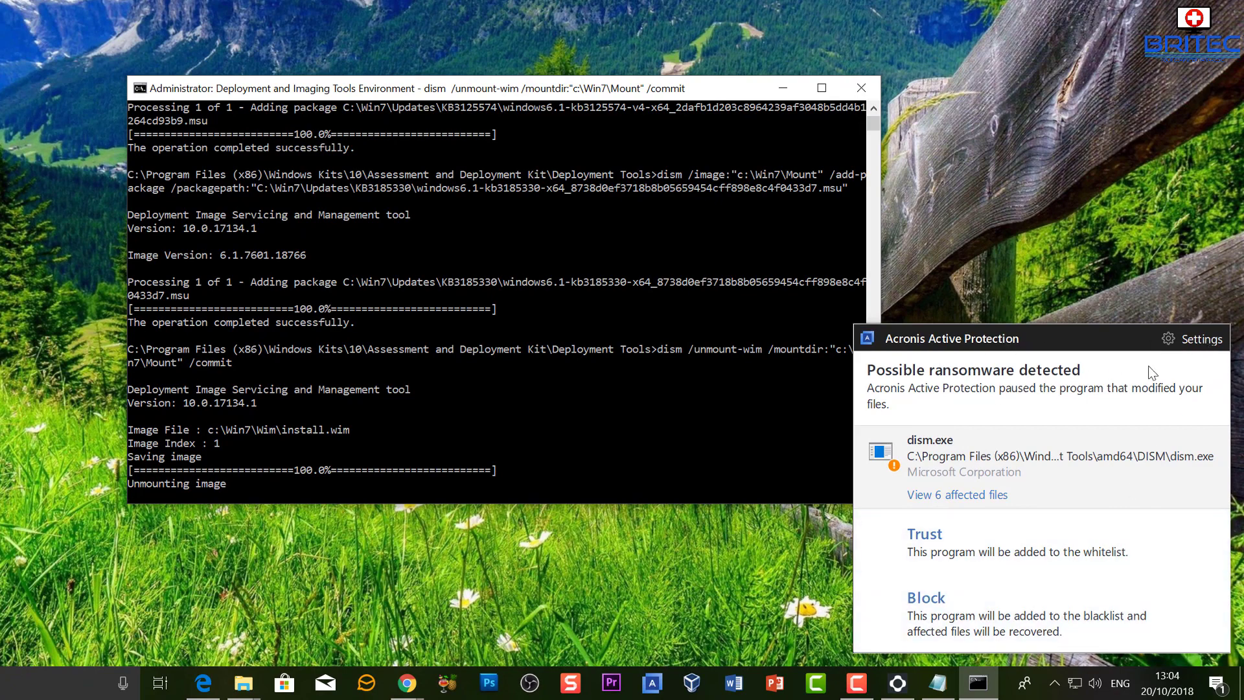
click(952, 535)
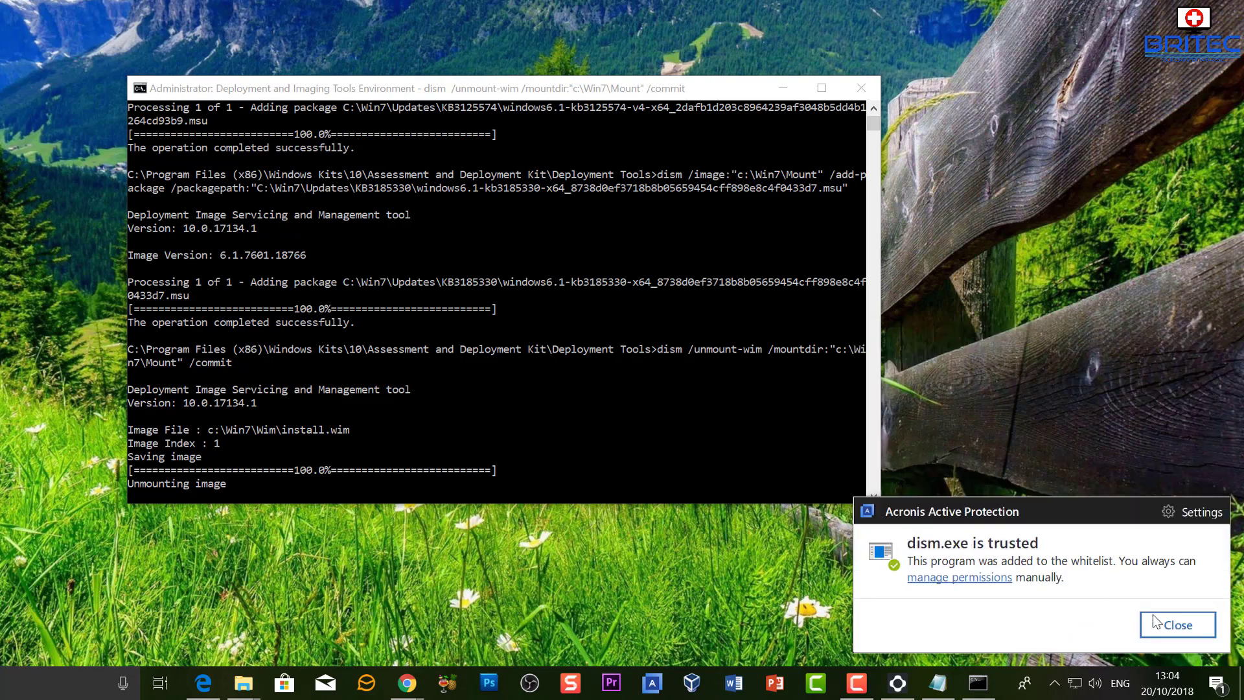
click(1177, 629)
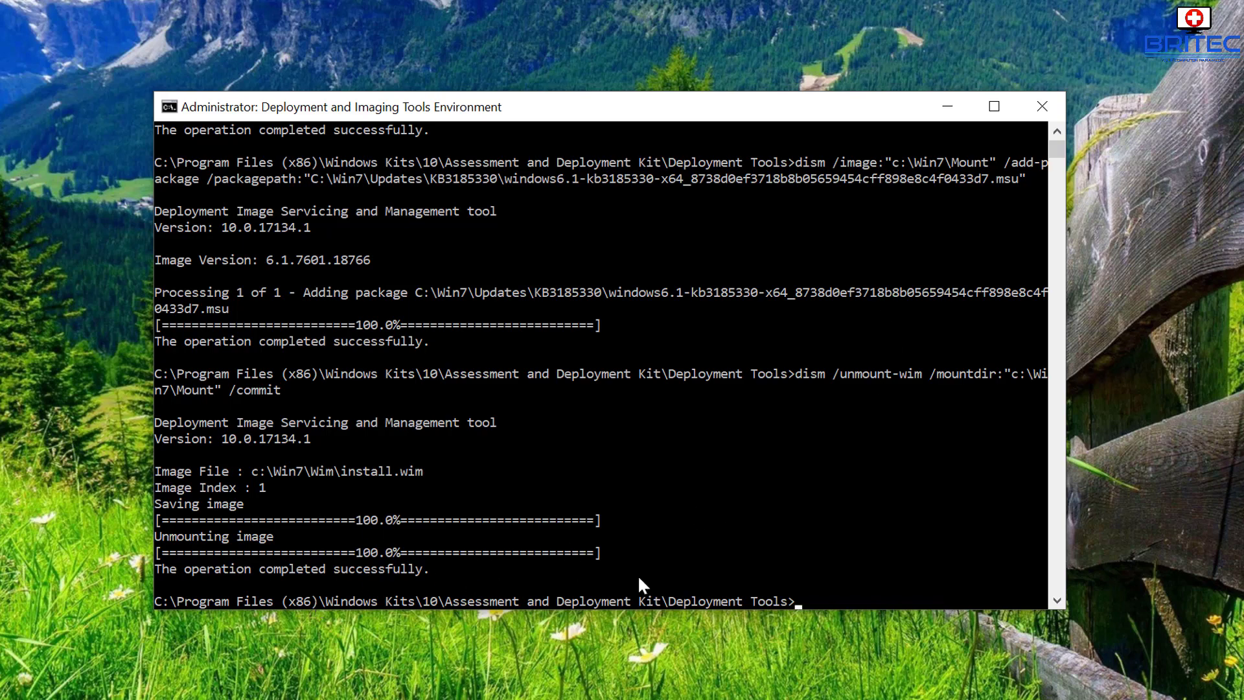
Switch to the File Explorer window for the C: drive and copy the updated install.wim from C:\Win7\Wim.
click(296, 697)
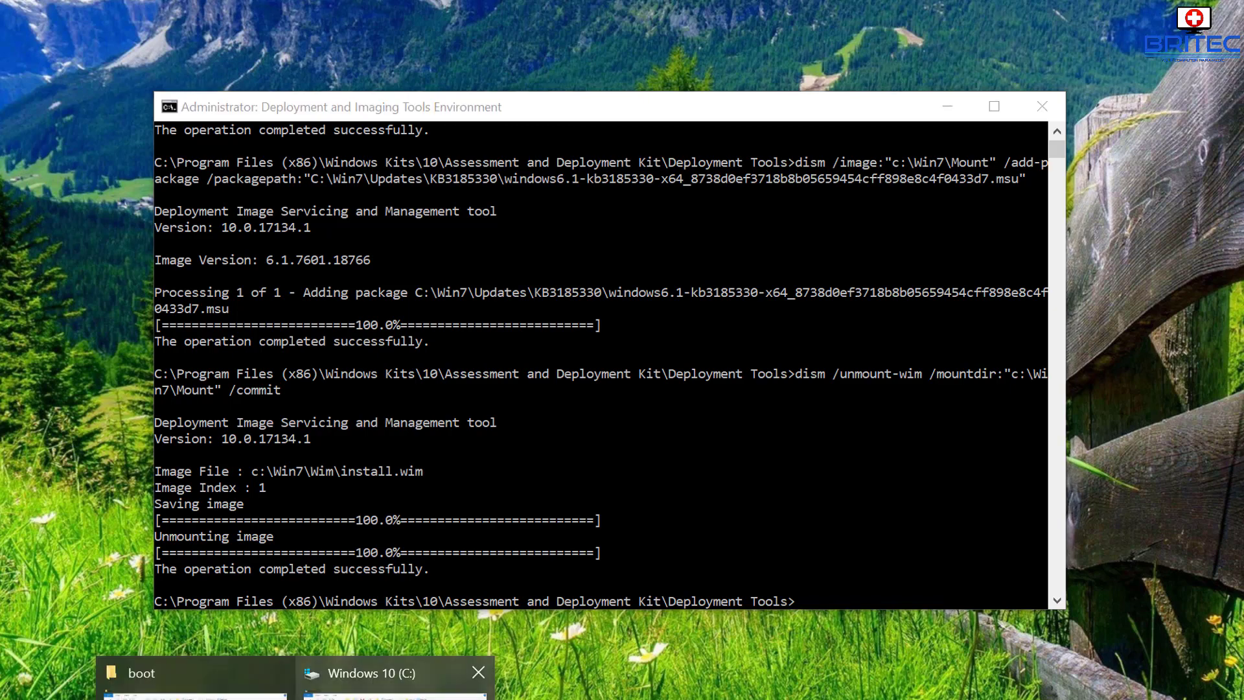
click(395, 681)
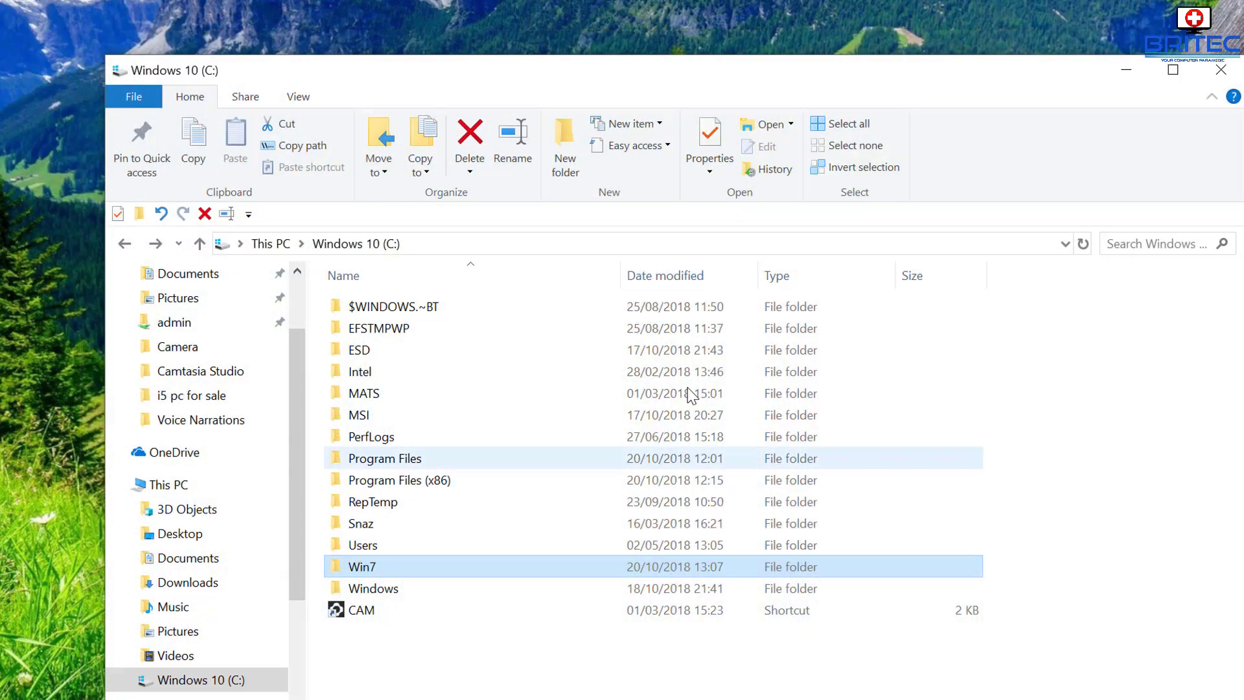
double_click(379, 568)
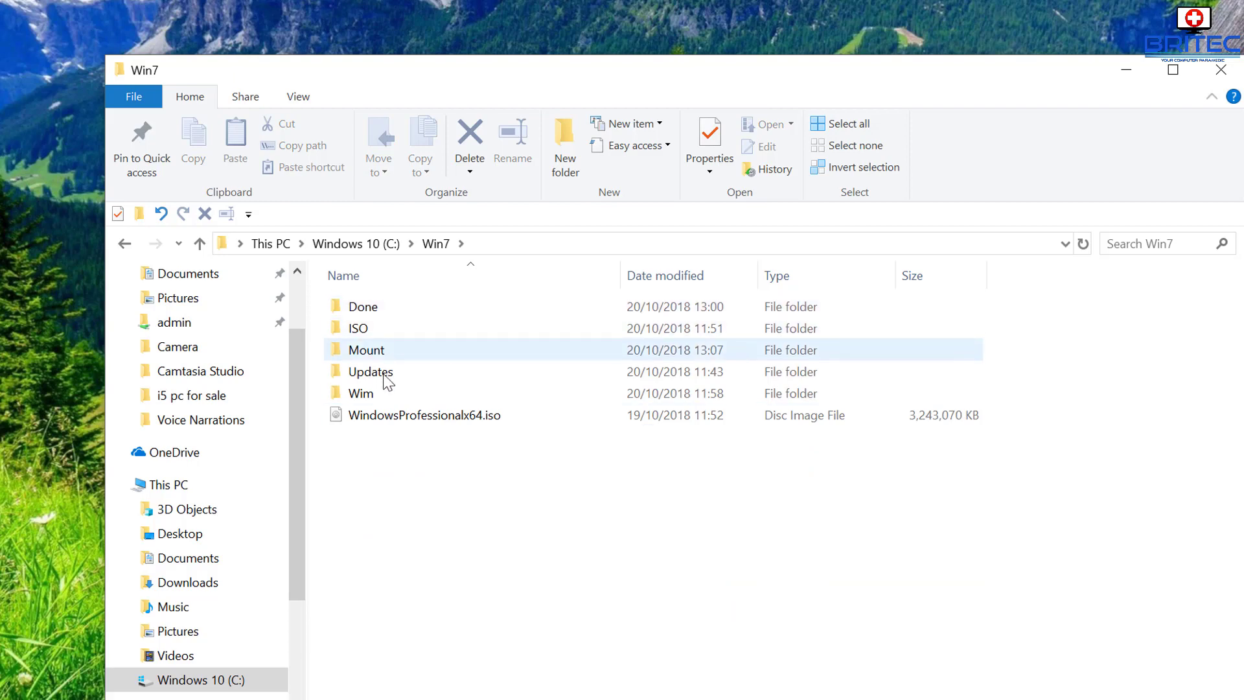
double_click(363, 393)
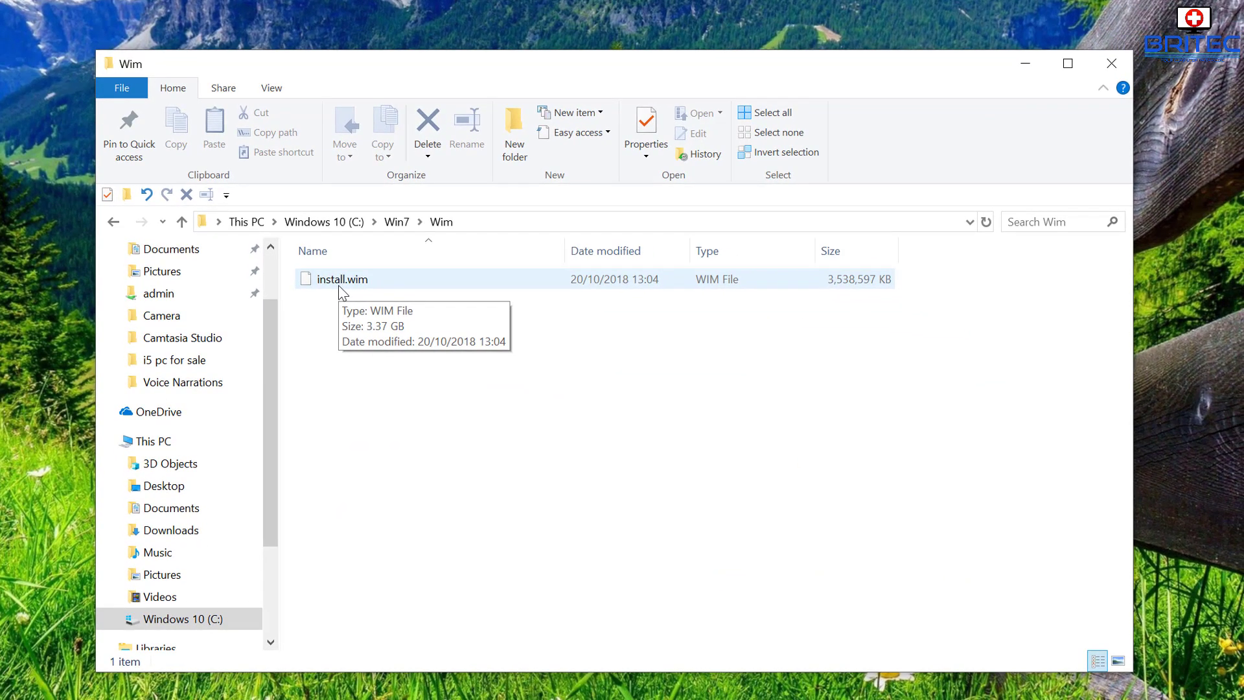
click(385, 280)
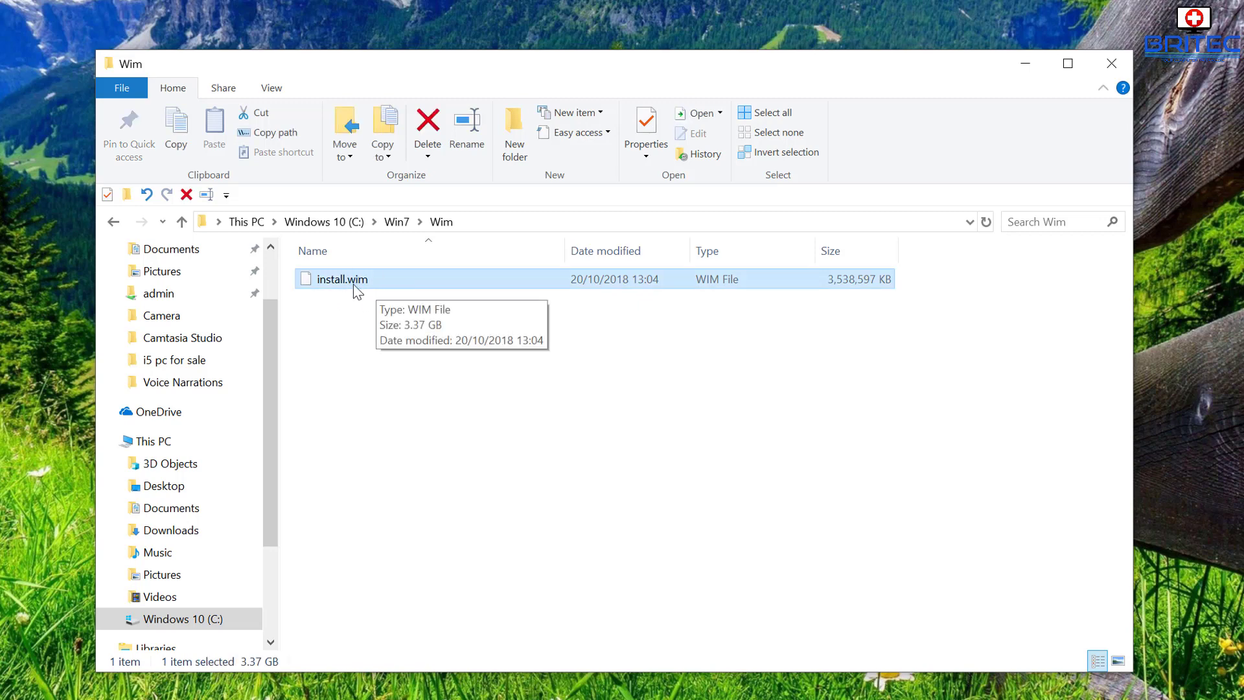
right_click(355, 281)
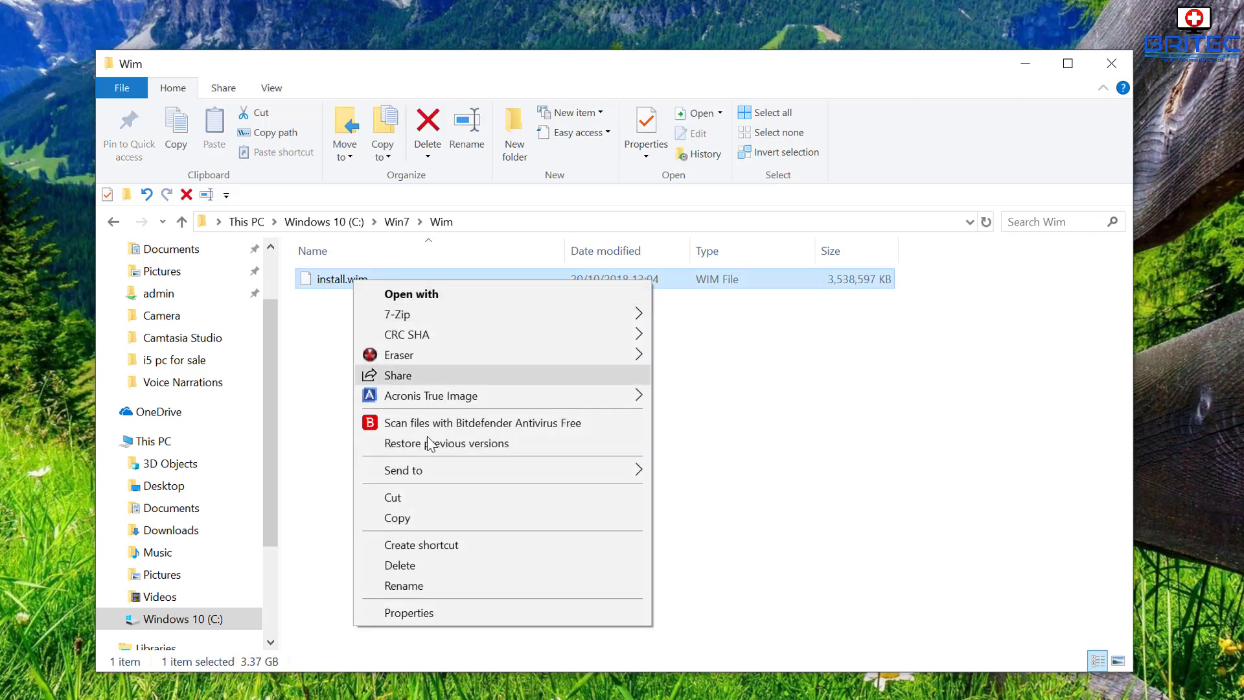
click(420, 518)
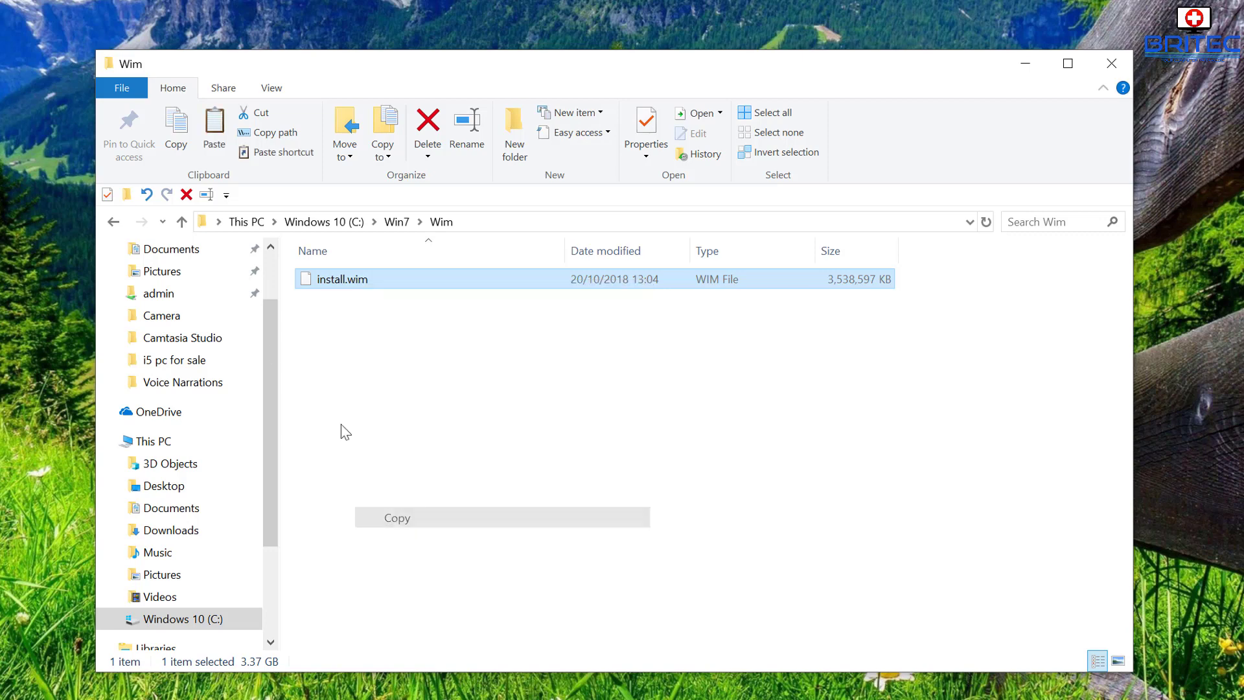
Go back to the Win7 folder and open the sources folder inside ISO.
click(114, 222)
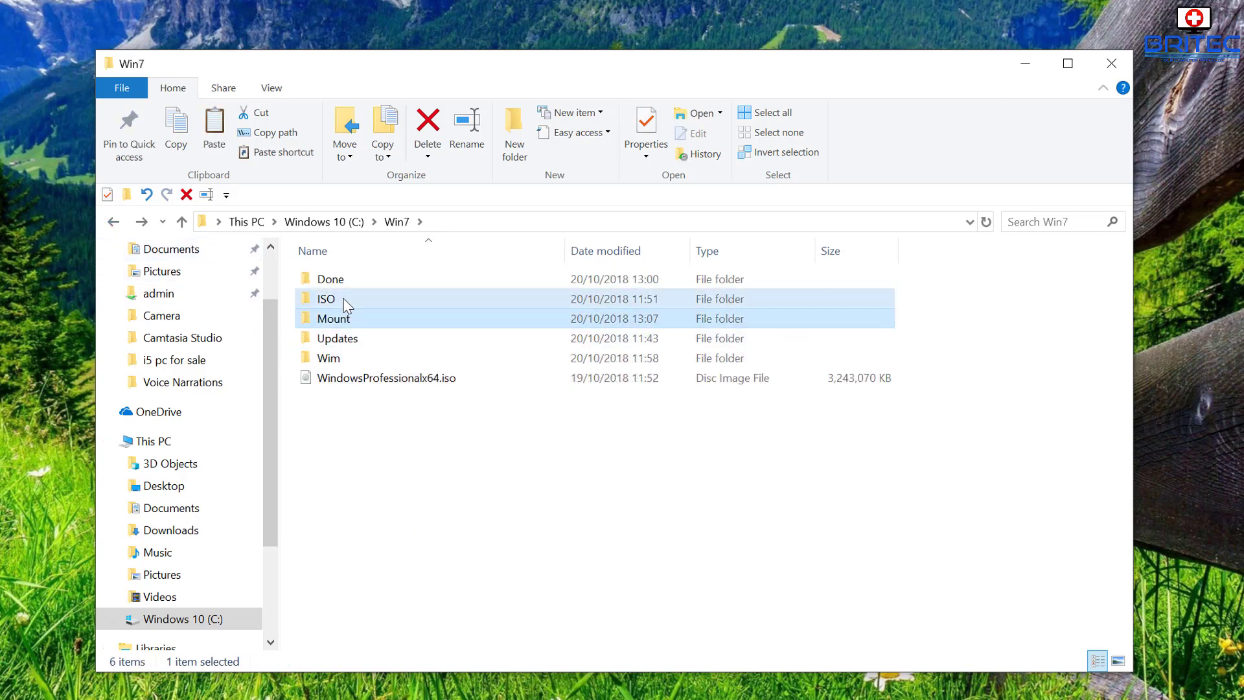
double_click(340, 300)
double_click(344, 319)
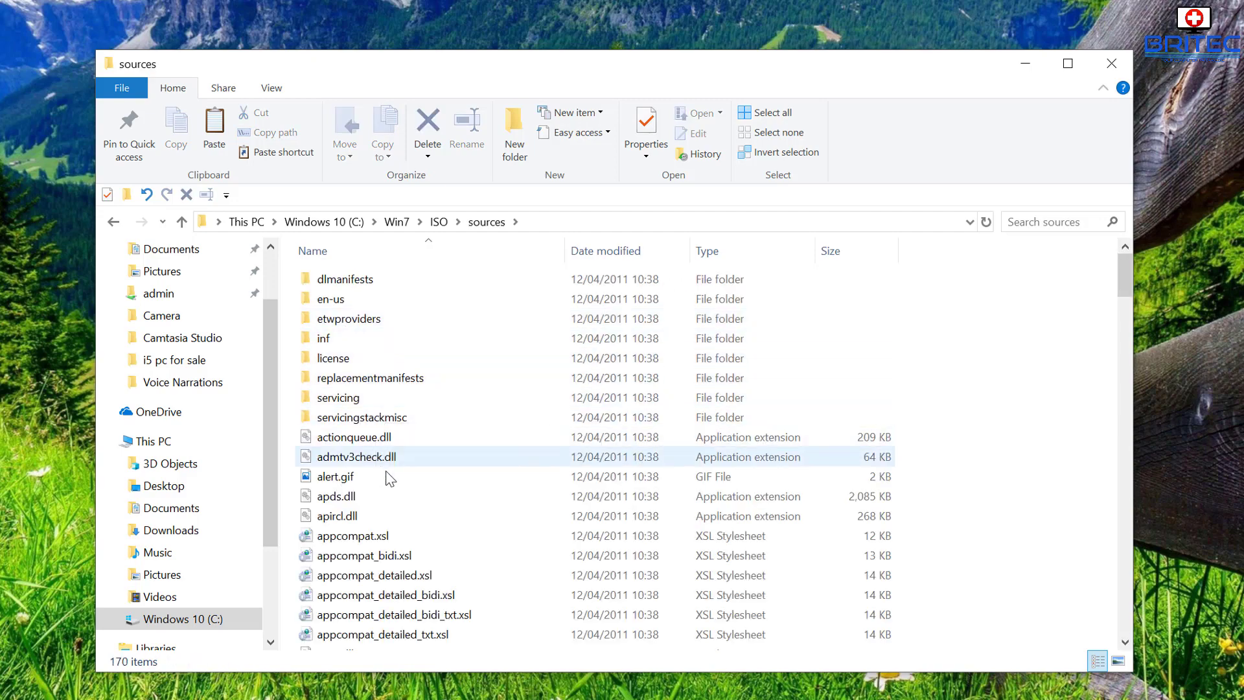
Rename the original install.wim in ISO\sources as install.wim.old and accept the file extension change.
scroll(386, 512, down, 5)
scroll(382, 531, down, 12)
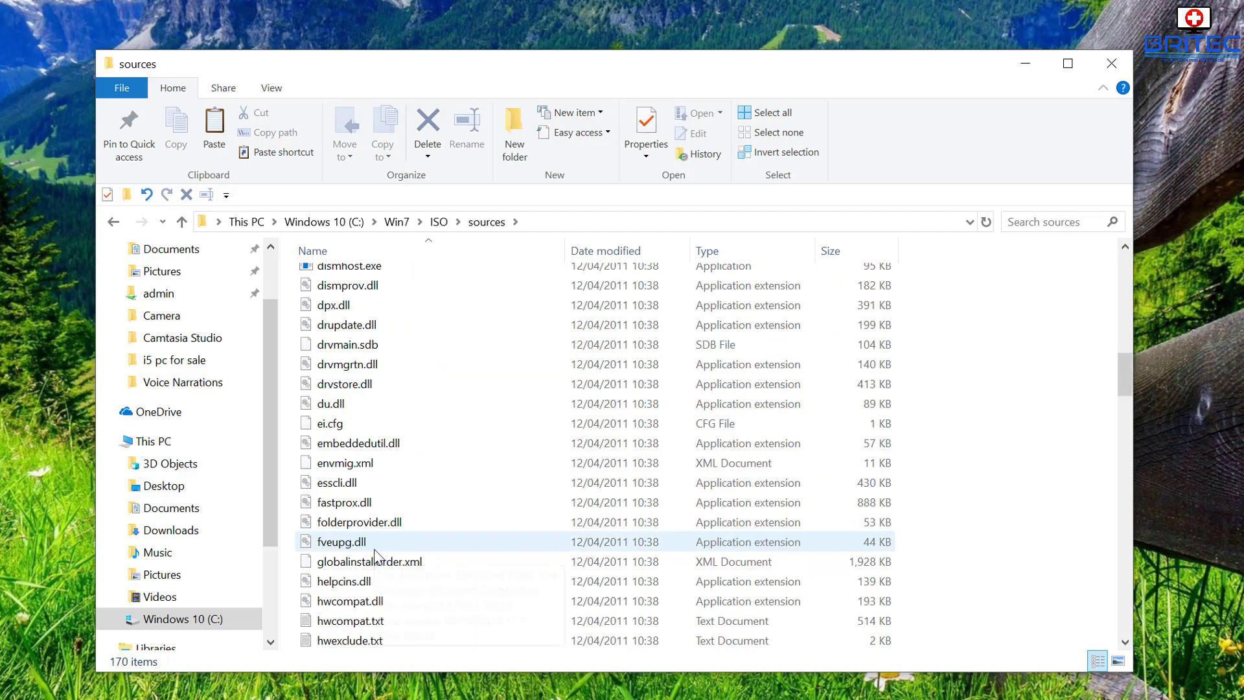
scroll(375, 551, down, 3)
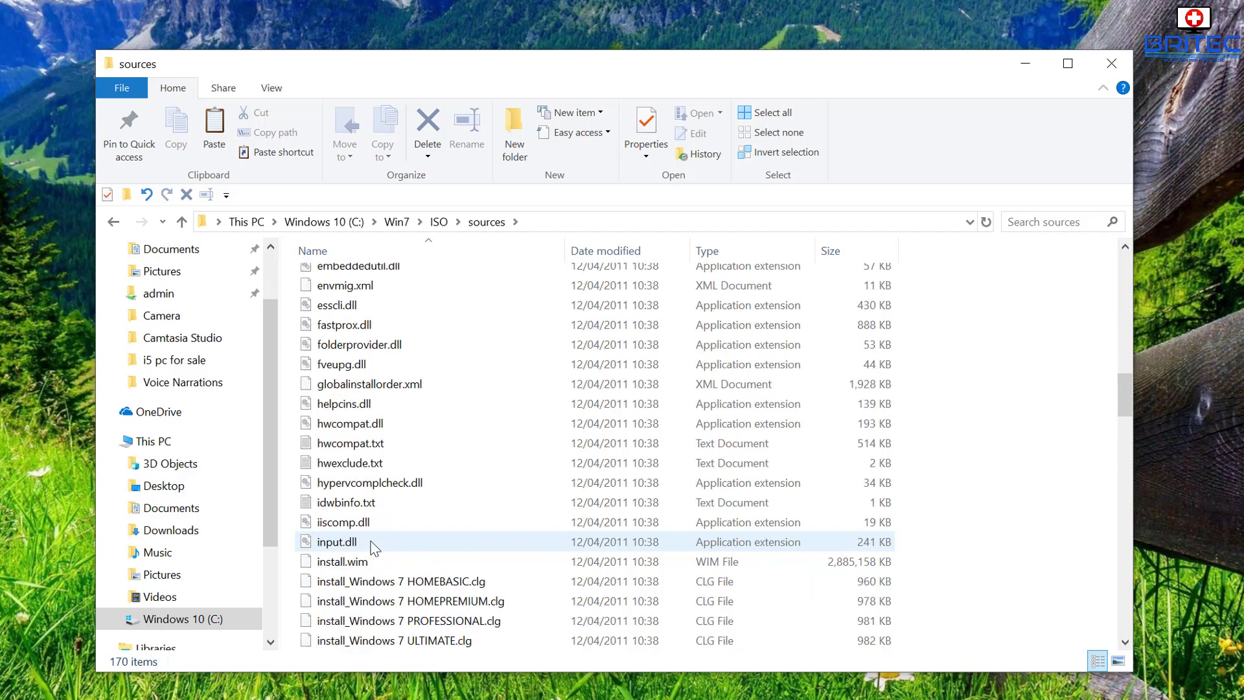
right_click(374, 559)
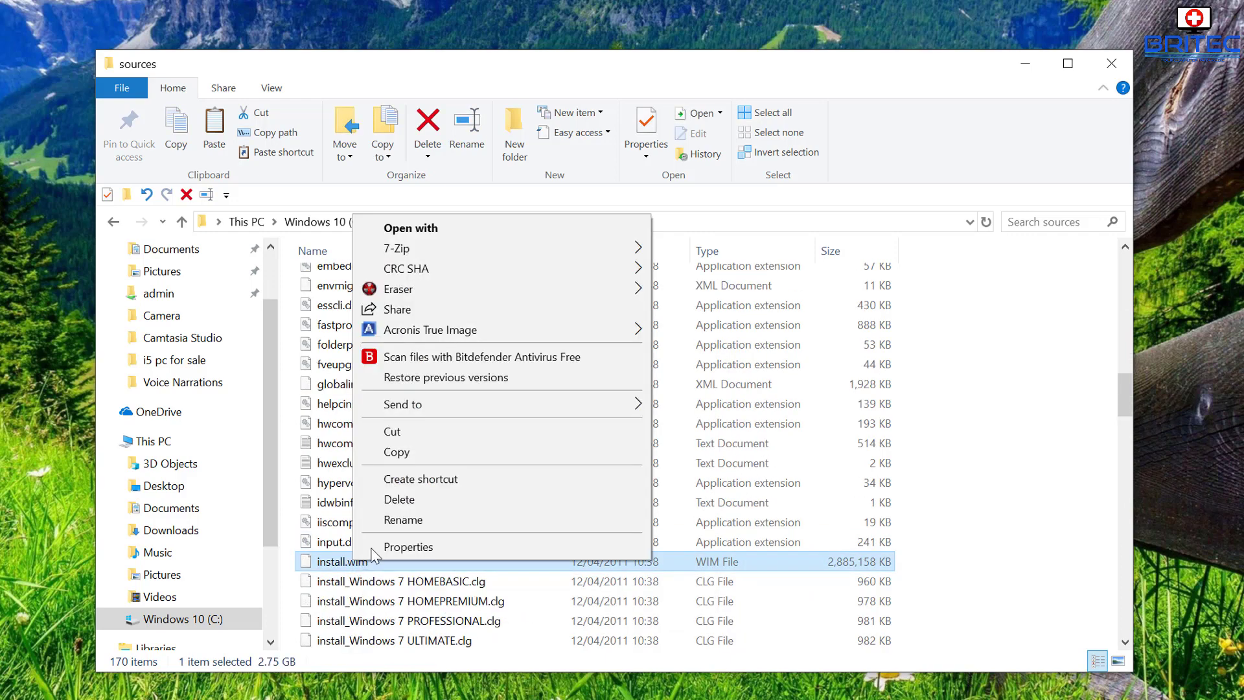
click(399, 520)
click(382, 564)
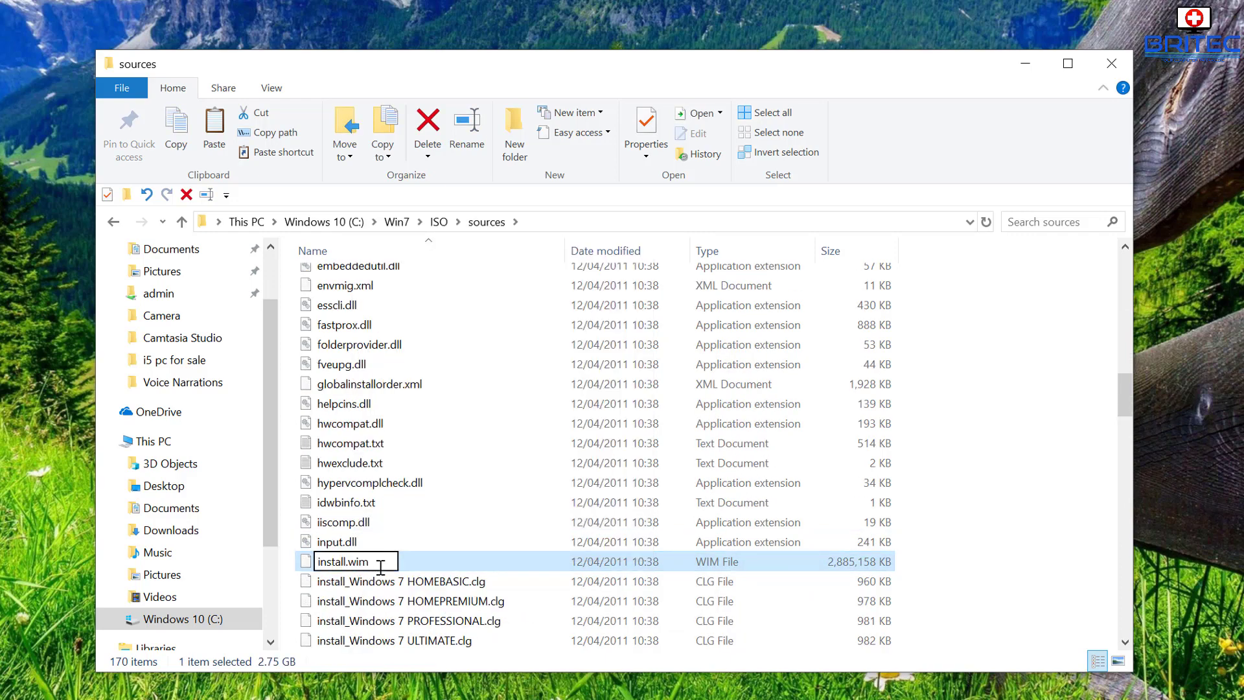
text(.old)
key(Return)
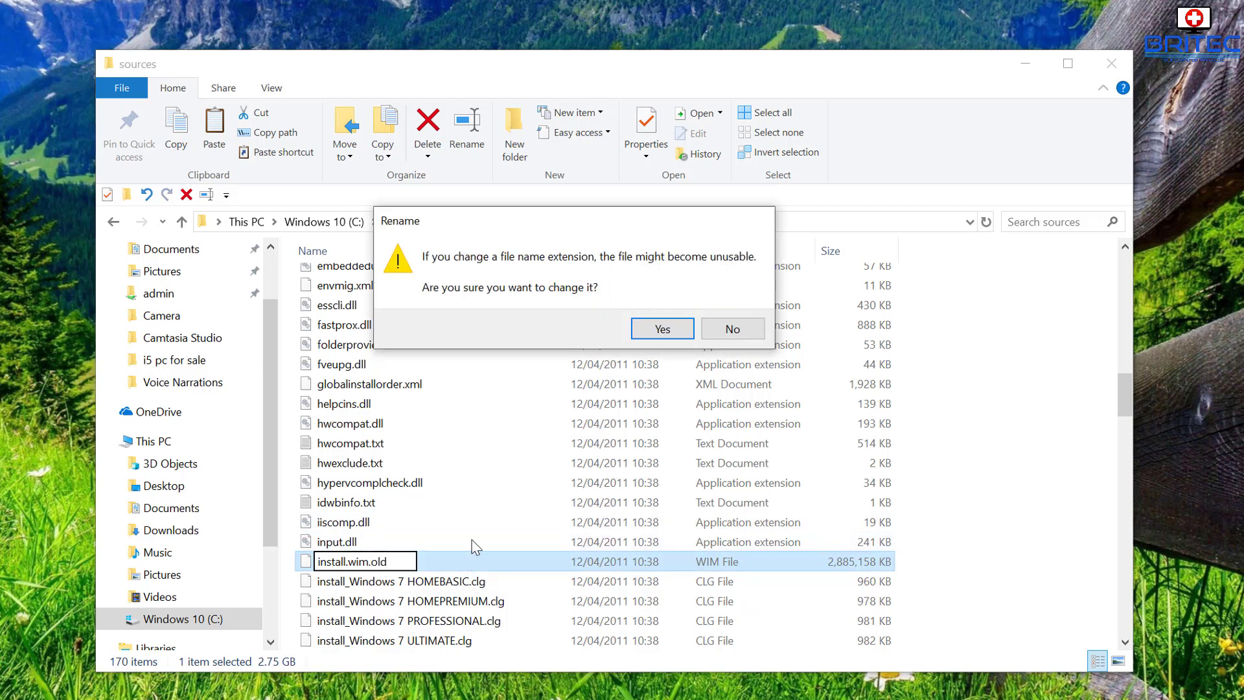
click(662, 331)
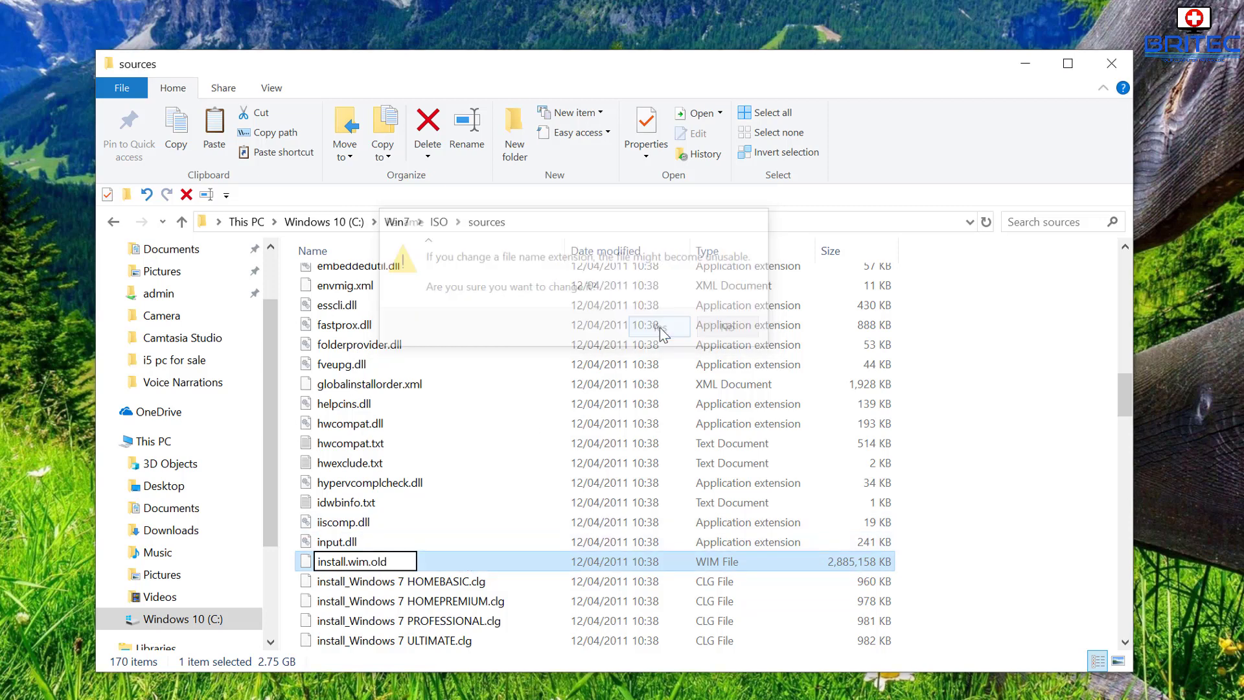
Paste the updated install.wim into ISO\sources and delete the original install.wim.old.
right_click(290, 552)
click(354, 418)
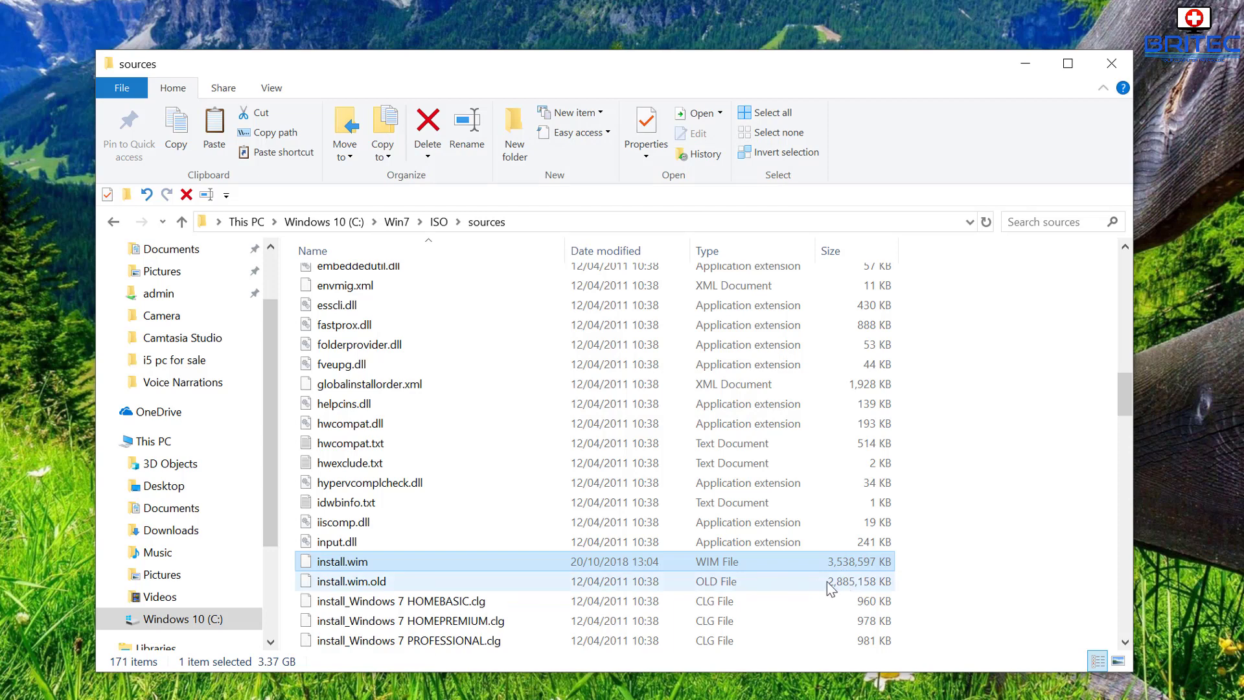
click(841, 586)
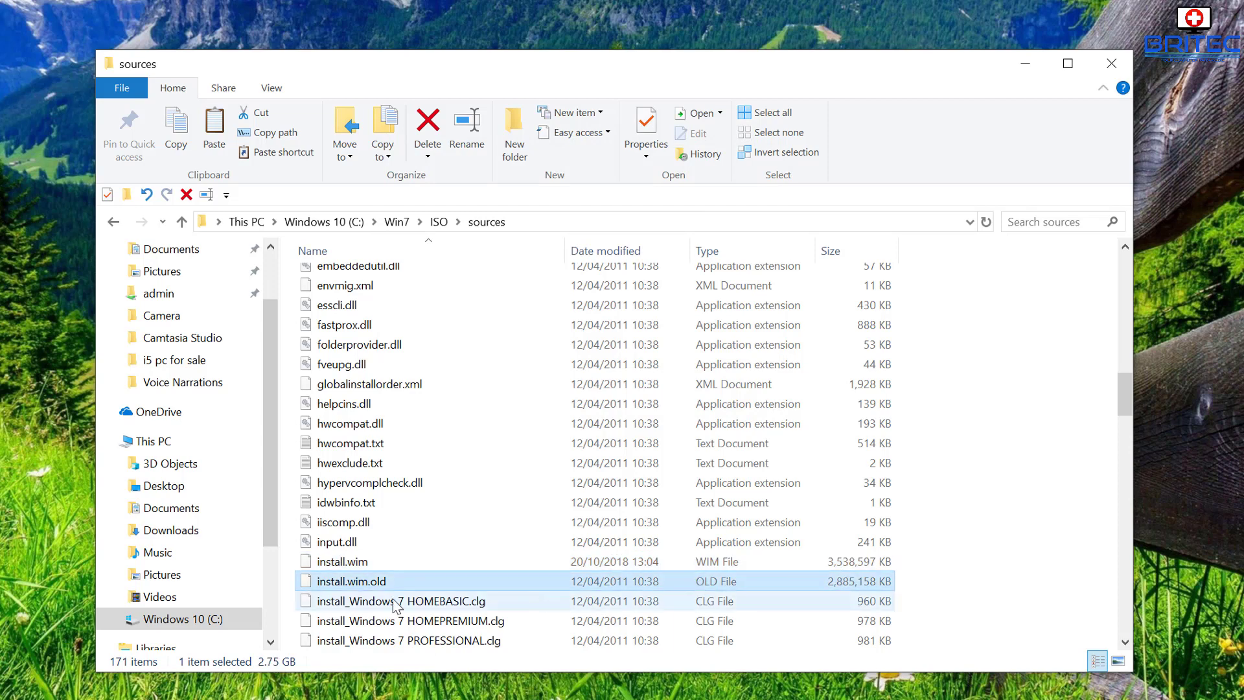
right_click(363, 583)
click(410, 519)
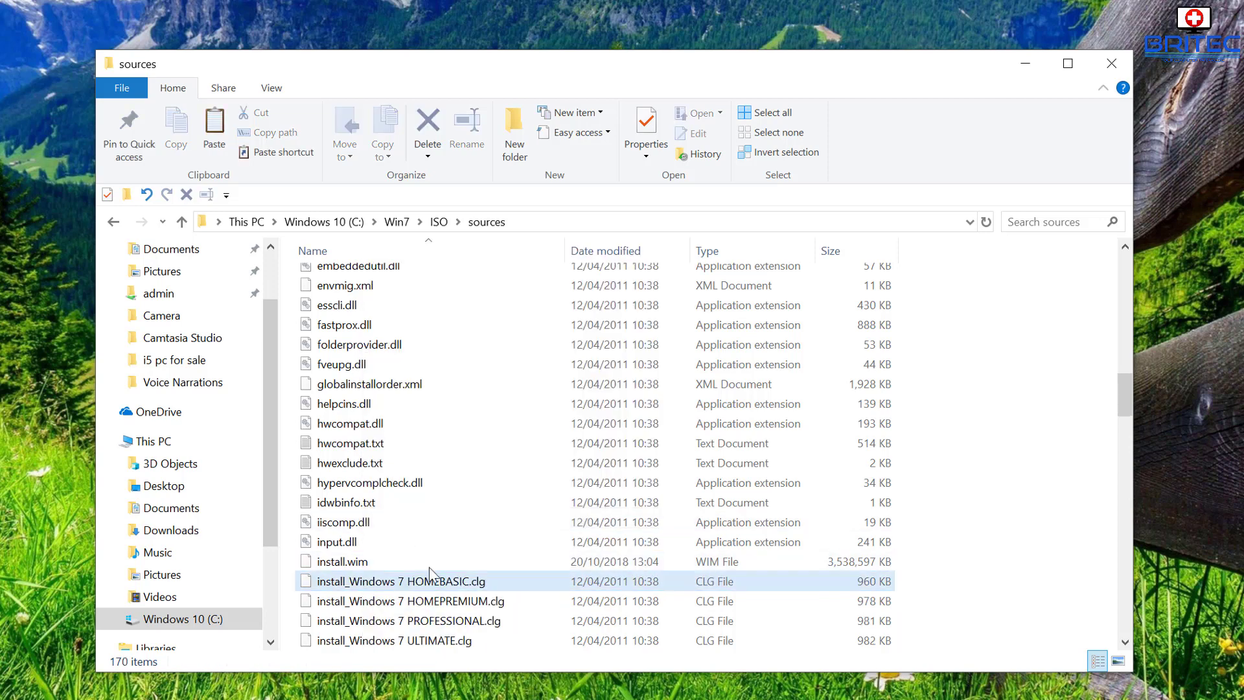
click(408, 565)
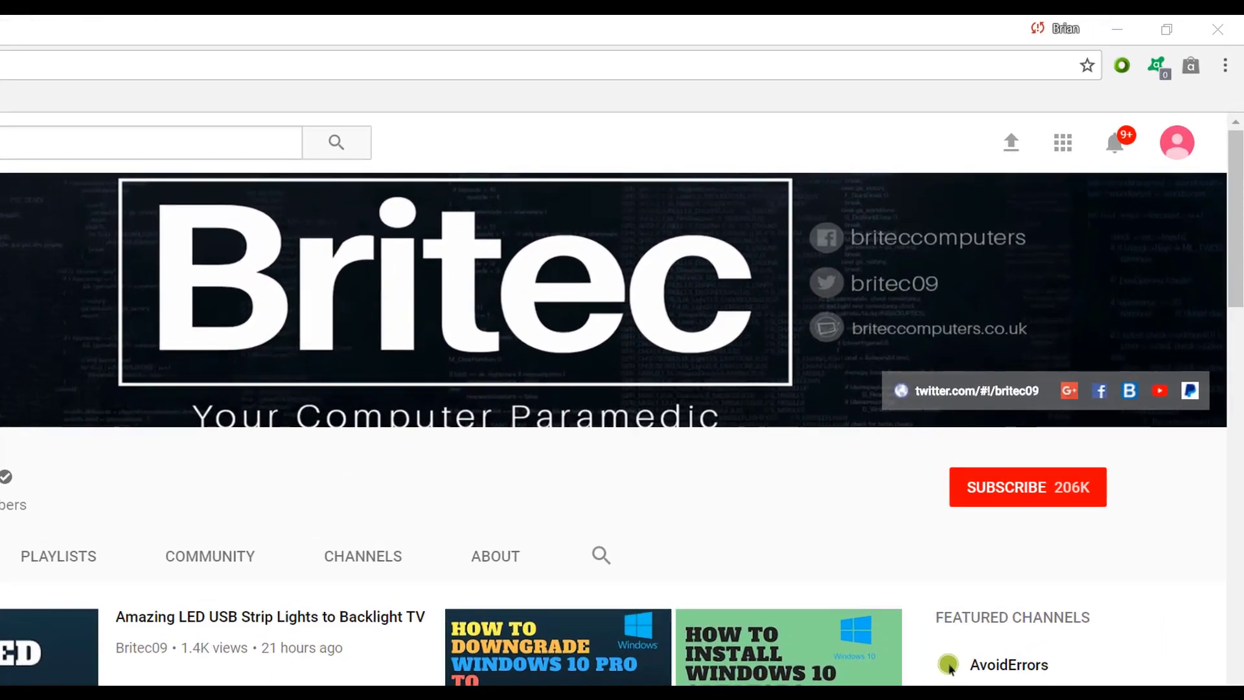
Subscribe to the Britec channel on its YouTube page.
click(1042, 503)
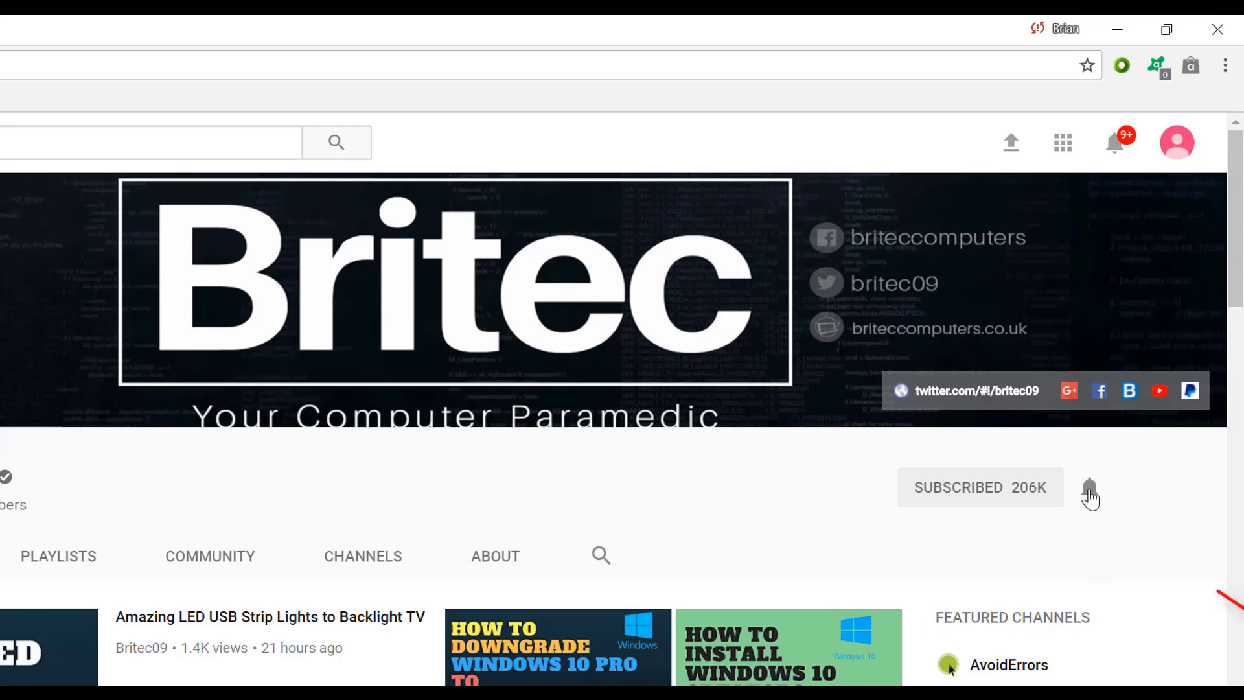